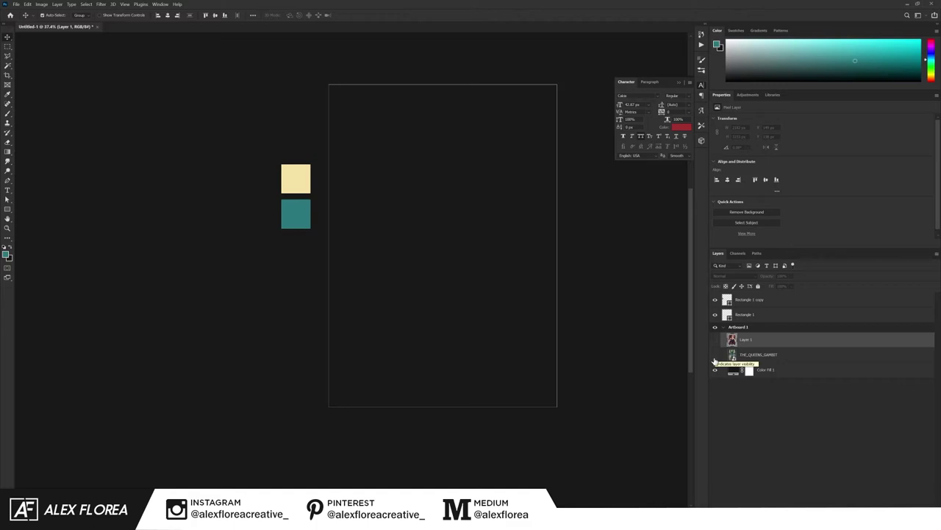
# Step: Show the THE_QUEENS_GAMBIT poster and Layer 1 reference photo so they sit beside the empty artboard
pyautogui.click(714, 359)
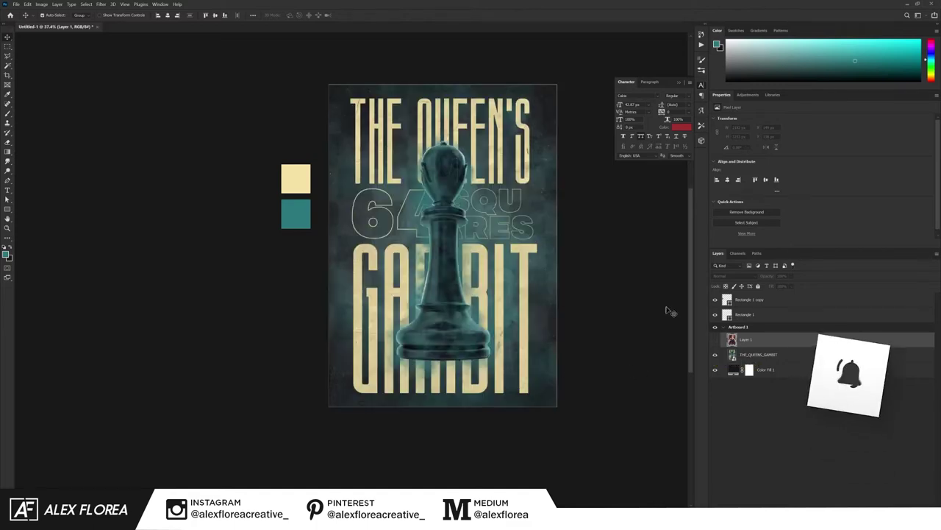
pyautogui.click(714, 339)
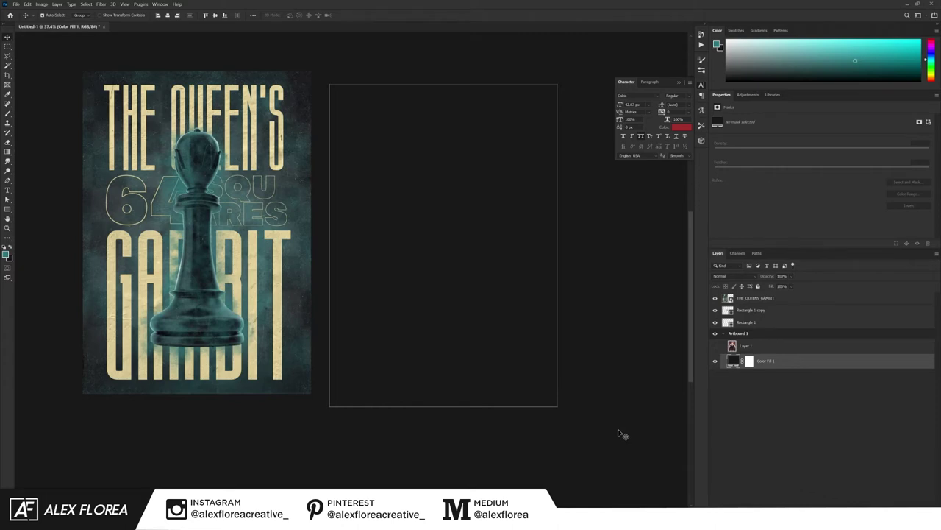
# Step: Add a Solid Color fill layer in near-black #181818
pyautogui.click(909, 500)
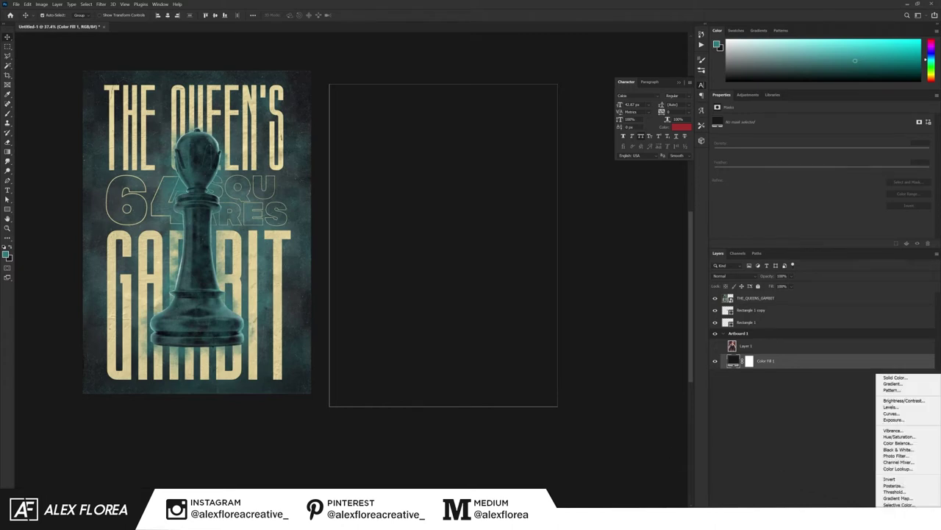
pyautogui.click(904, 375)
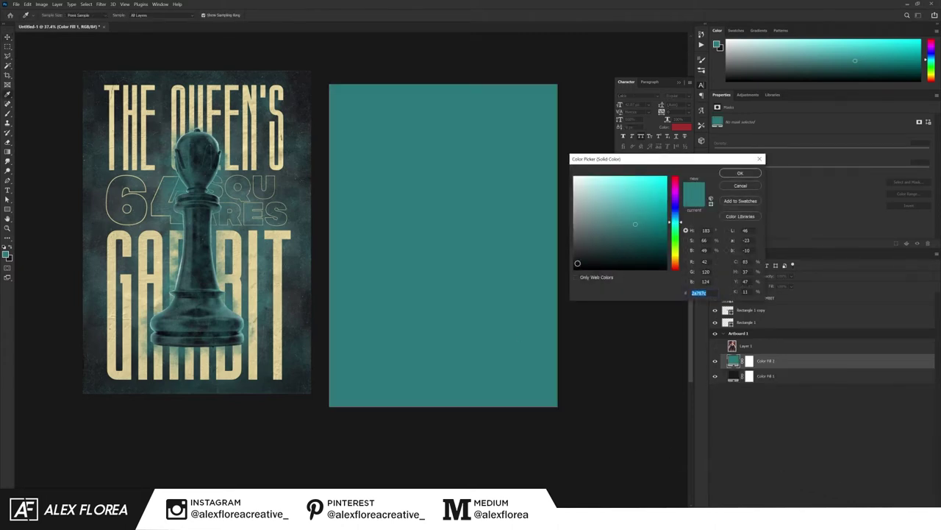
pyautogui.moveTo(577, 262); pyautogui.dragTo(571, 261)
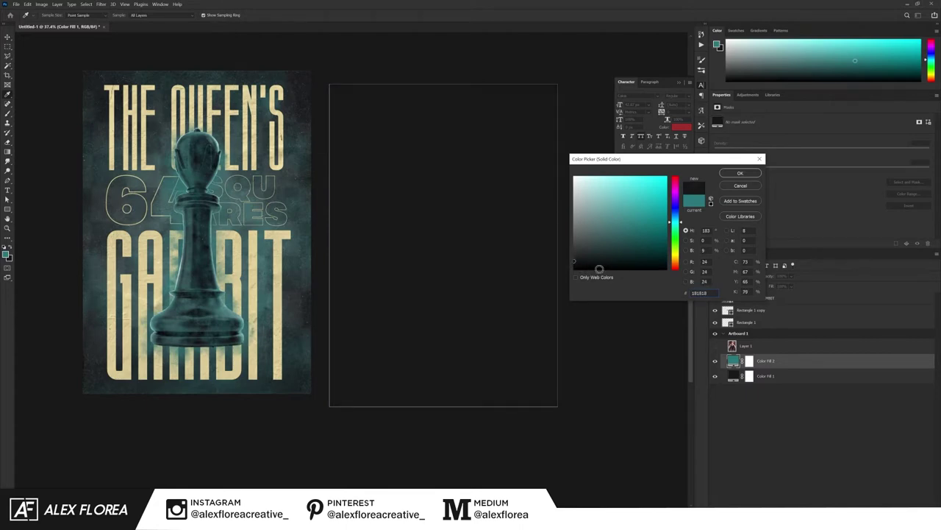
pyautogui.click(733, 174)
# Step: Delete the old Color Fill 1 layer and add a blank Layer 2
pyautogui.click(792, 382)
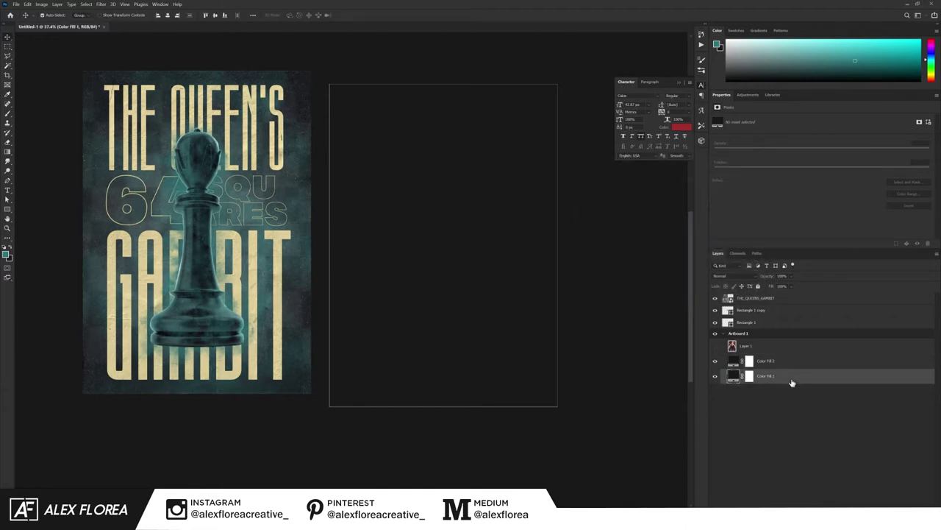
pyautogui.press('Delete')
pyautogui.hotkey('ctrl', 'shift', 'alt', 'n')
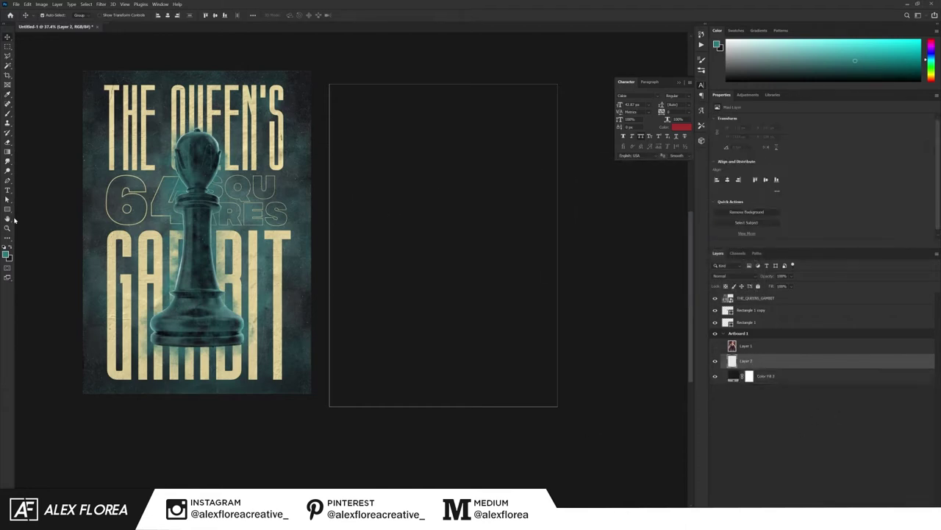
# Step: Choose a Smoke brush from the brush presets
pyautogui.press('b')
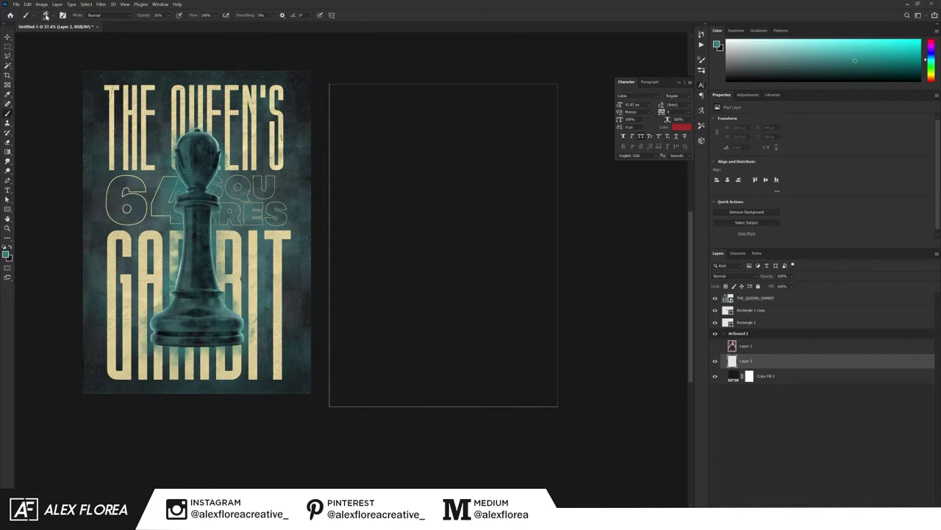
pyautogui.click(46, 15)
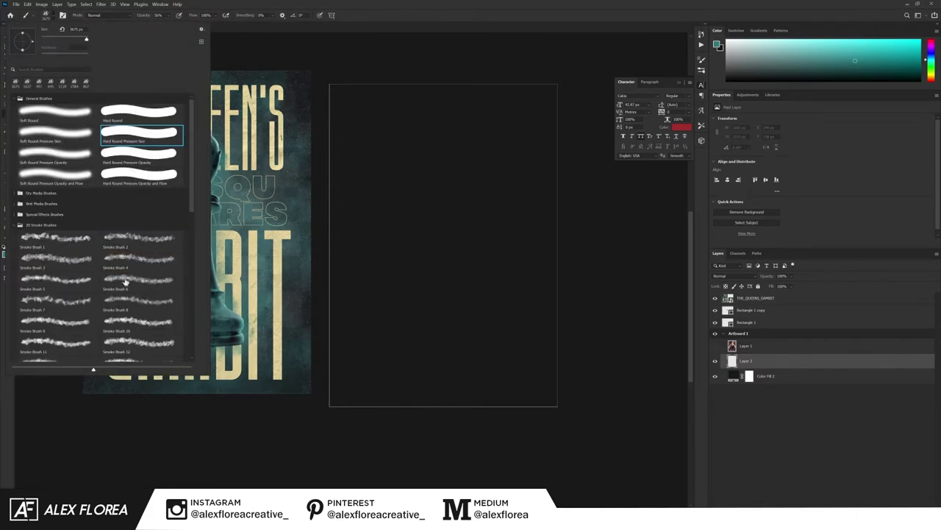
pyautogui.scroll(-2, 192, 196)
pyautogui.scroll(-2, 192, 196)
pyautogui.scroll(-1, 192, 196)
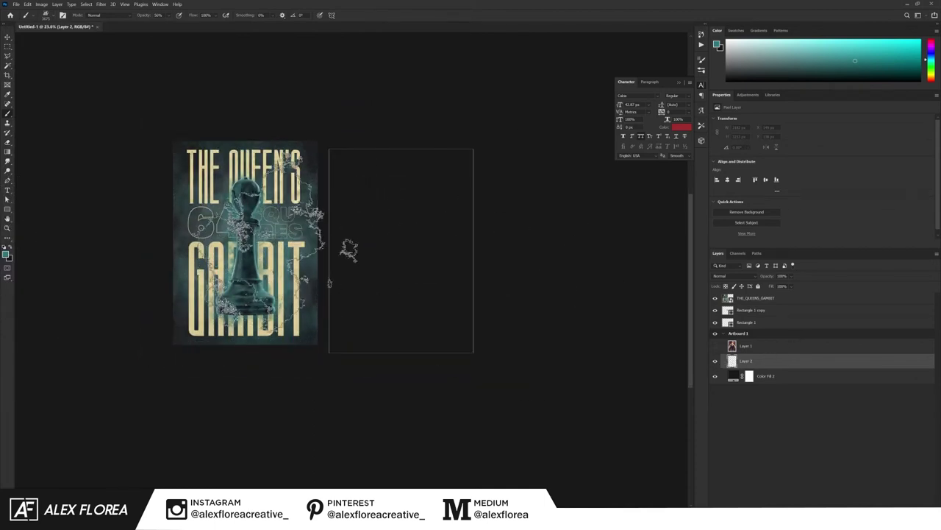
# Step: Paint teal smoke across the whole artboard on Layer 2
pyautogui.click(6, 253)
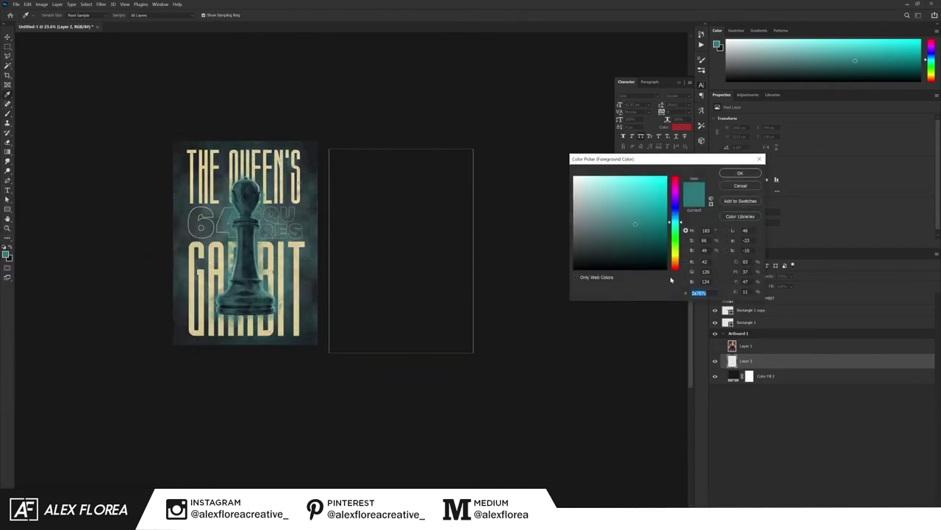
pyautogui.click(740, 173)
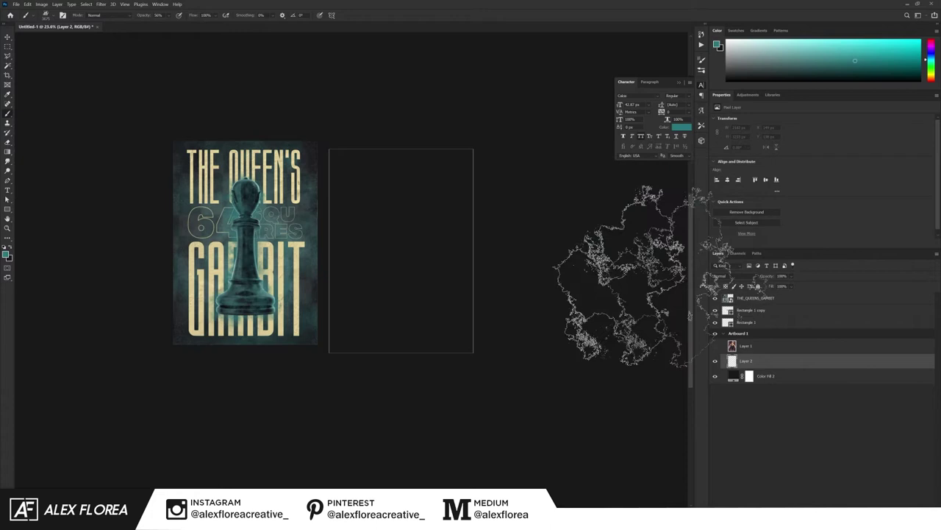
pyautogui.click(715, 365)
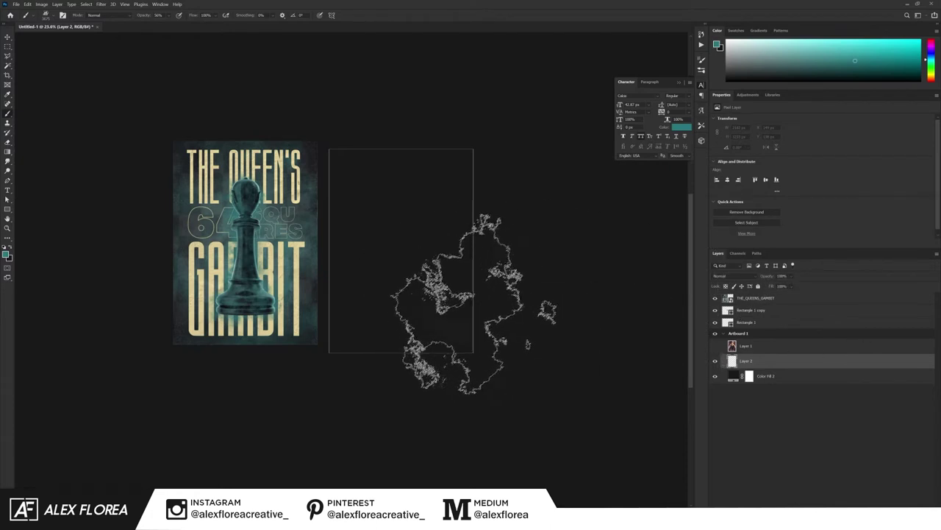
pyautogui.click(430, 298)
pyautogui.moveTo(431, 298)
pyautogui.mouseDown()
pyautogui.moveTo(389, 231)
pyautogui.moveTo(399, 231)
pyautogui.moveTo(375, 179)
pyautogui.mouseUp()
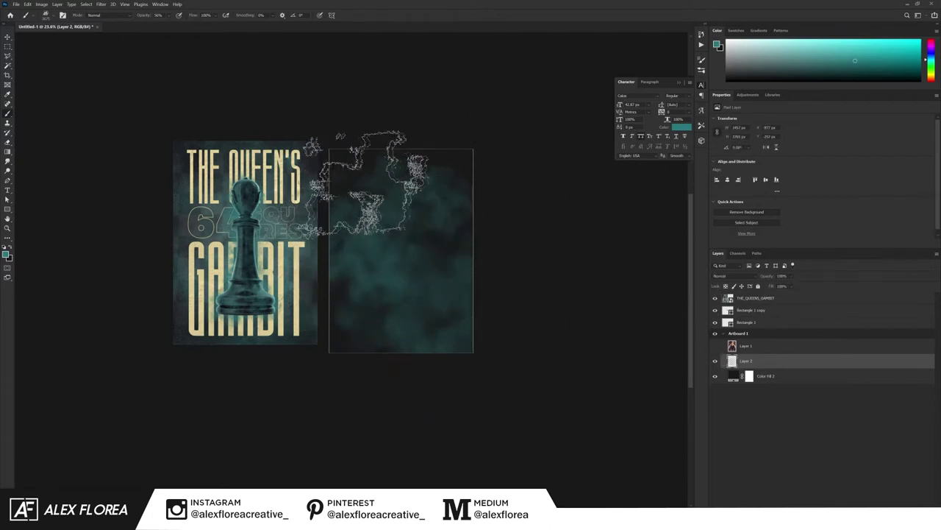
pyautogui.press('v')
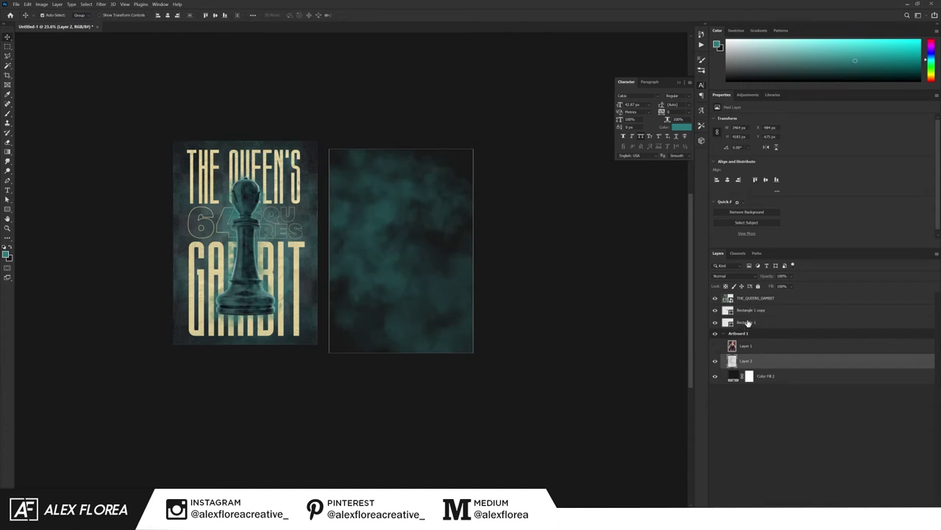
pyautogui.scroll(1, 403, 226)
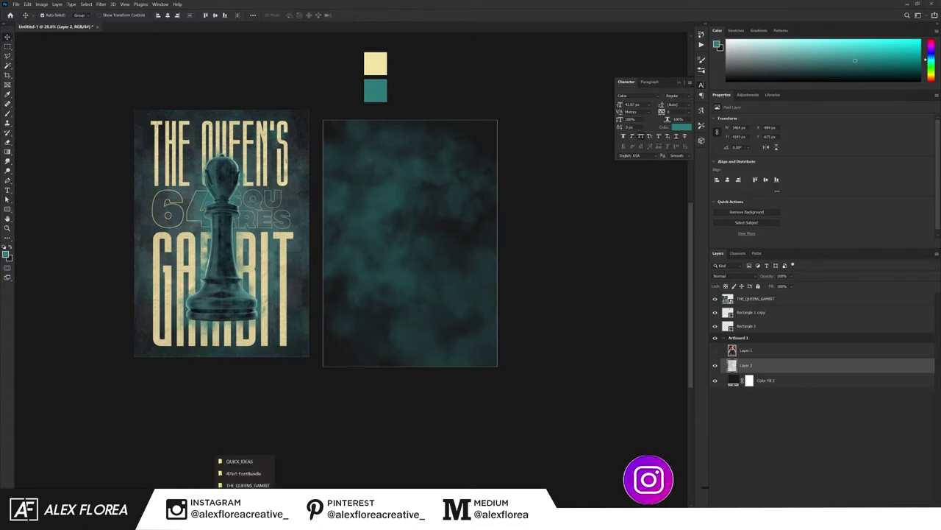
# Step: Place the Chess Board image and enlarge it to cover the artboard
pyautogui.click(247, 485)
pyautogui.moveTo(226, 70)
pyautogui.mouseDown()
pyautogui.moveTo(377, 477)
pyautogui.moveTo(283, 507)
pyautogui.moveTo(392, 358)
pyautogui.mouseUp()
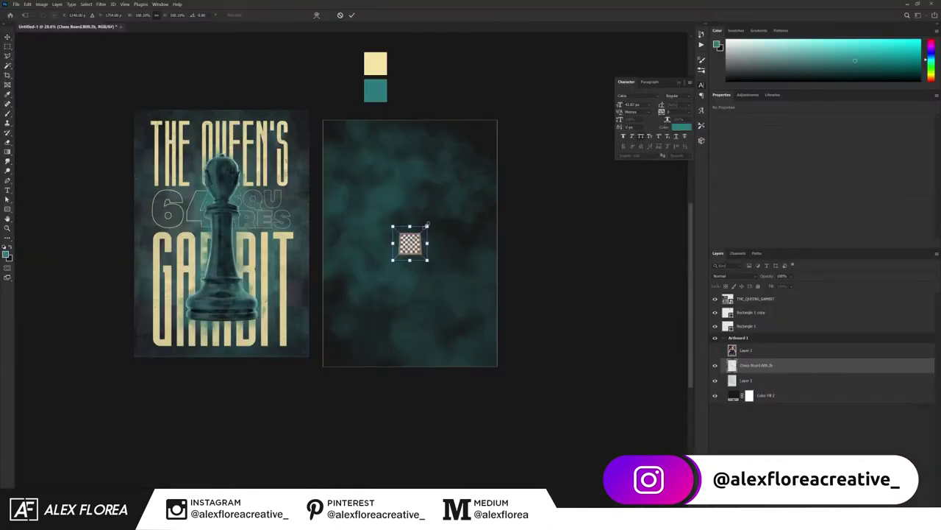
pyautogui.moveTo(537, 193)
pyautogui.mouseDown()
pyautogui.moveTo(685, 137)
pyautogui.moveTo(513, 215)
pyautogui.mouseUp()
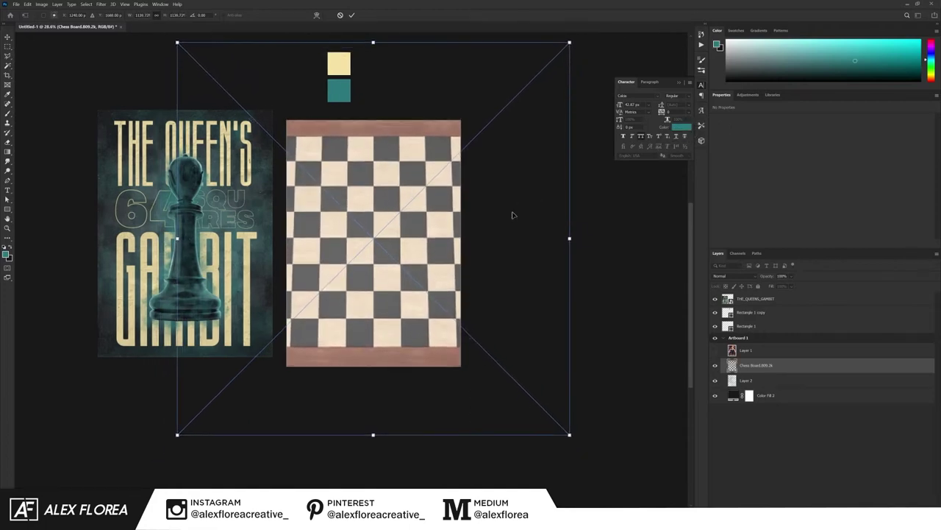
pyautogui.moveTo(569, 434); pyautogui.dragTo(605, 469)
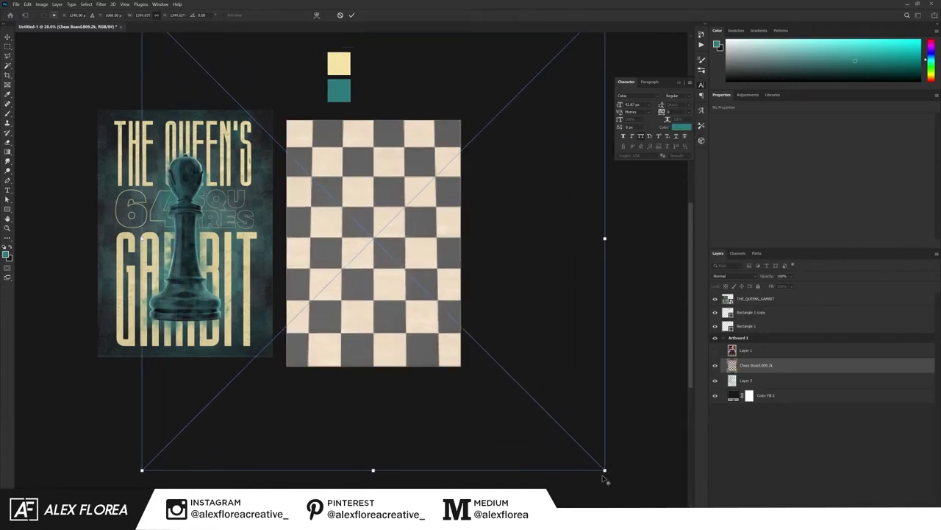
pyautogui.click(351, 15)
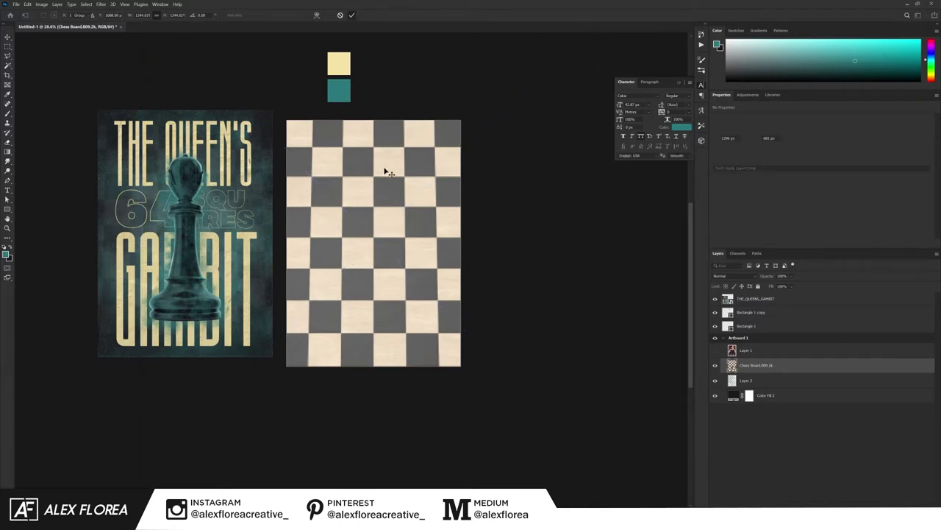
# Step: Align the chess board to the artboard and shift it to hide its wooden border
pyautogui.hotkey('ctrl', 'a')
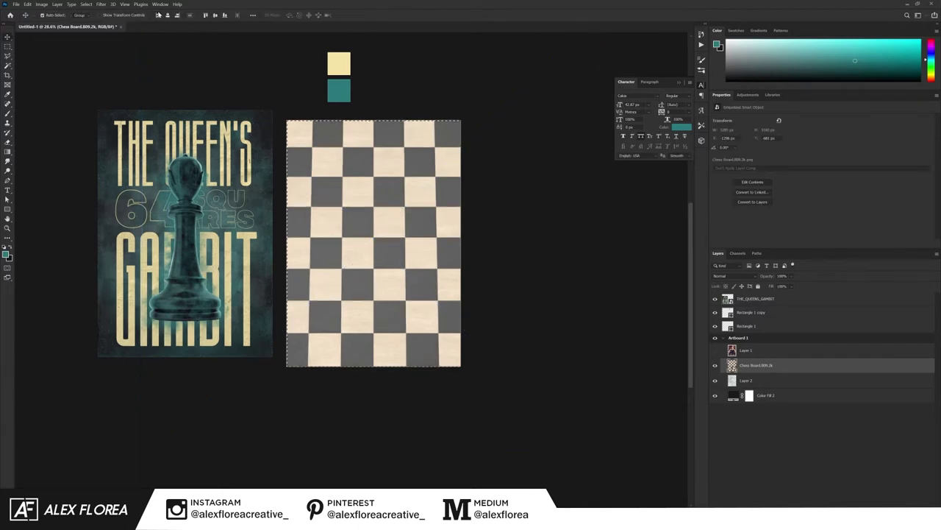
pyautogui.click(207, 15)
pyautogui.click(217, 15)
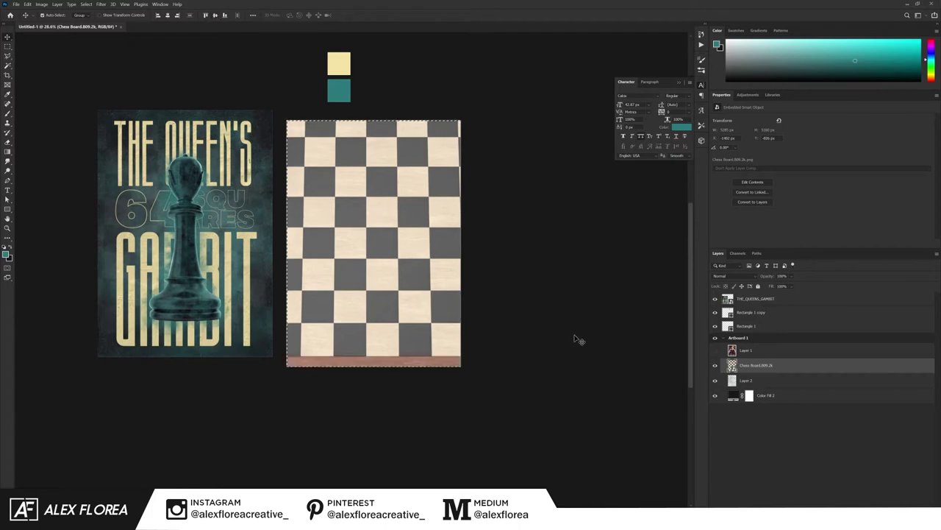
pyautogui.moveTo(420, 275)
pyautogui.mouseDown()
pyautogui.moveTo(418, 295)
pyautogui.moveTo(420, 283)
pyautogui.mouseUp()
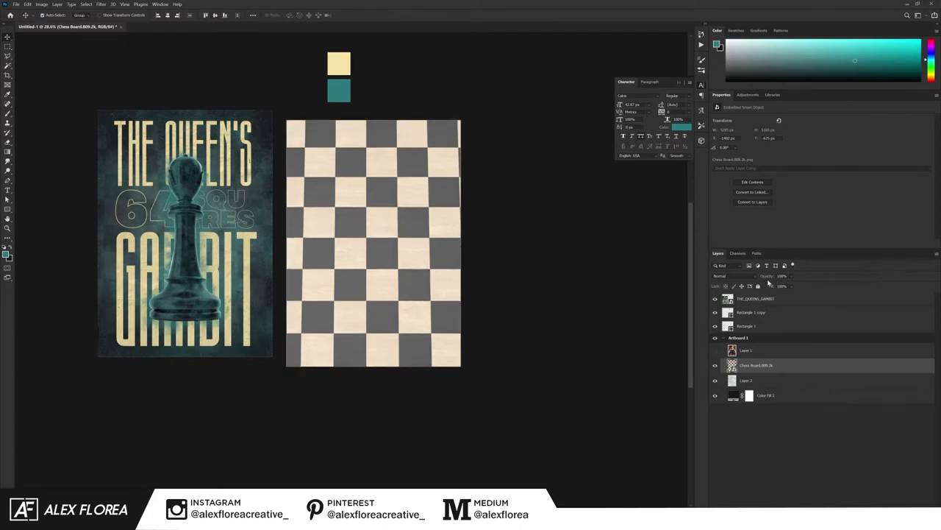
# Step: Make the chess board faint and fully desaturate it with Hue/Saturation (saturation -100)
pyautogui.press('2')
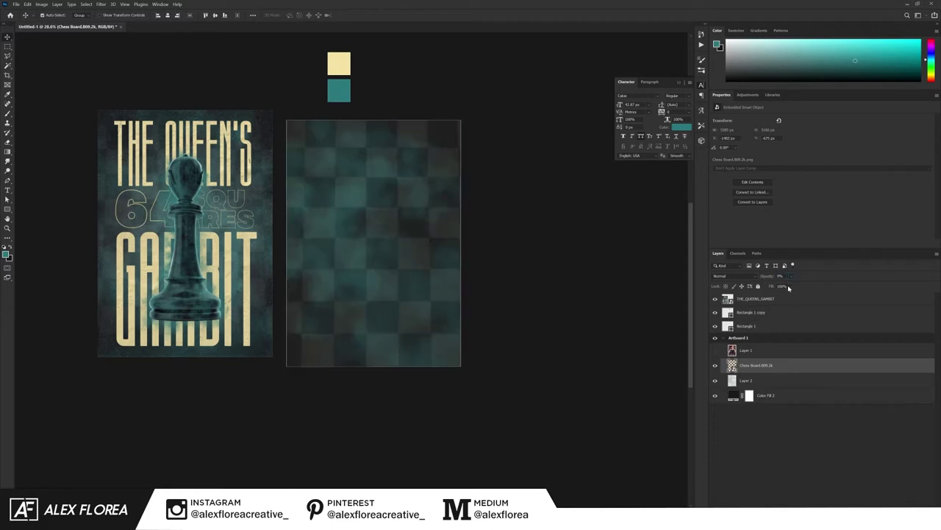
pyautogui.press('9')
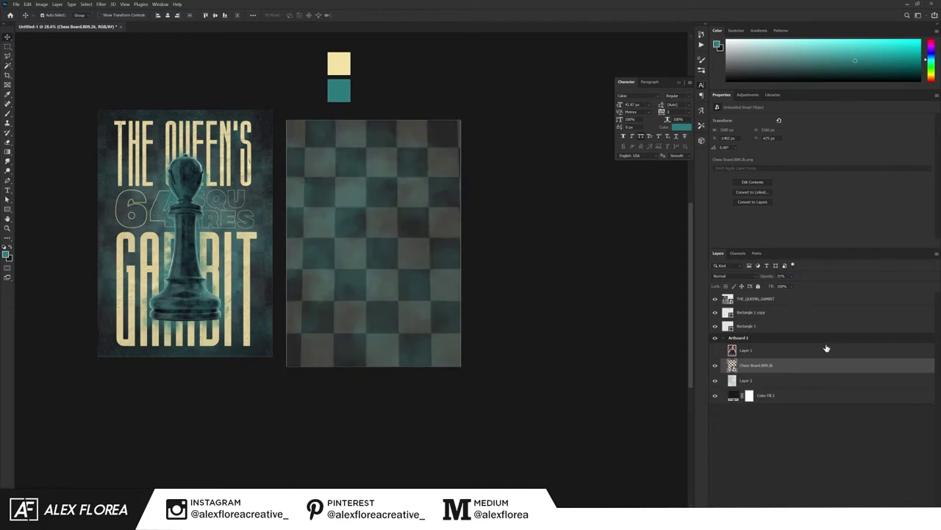
pyautogui.rightClick(789, 373)
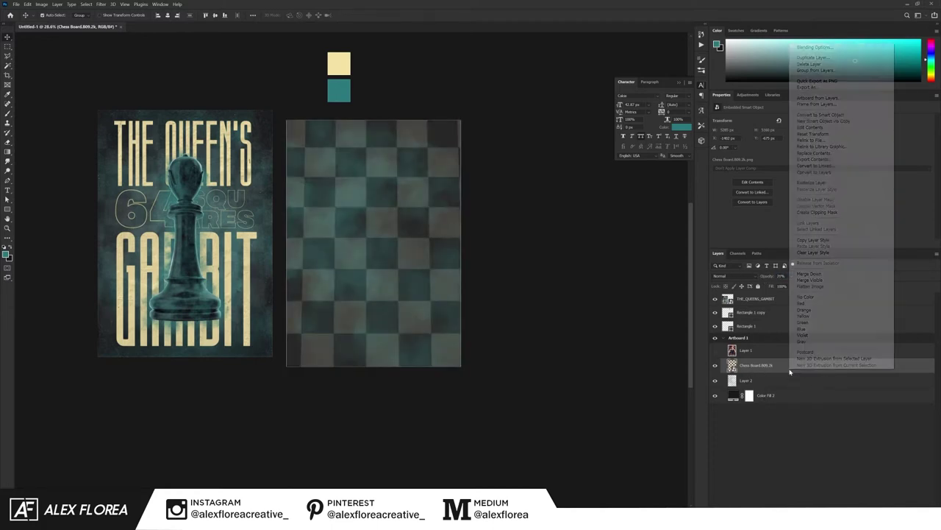
pyautogui.press('Escape')
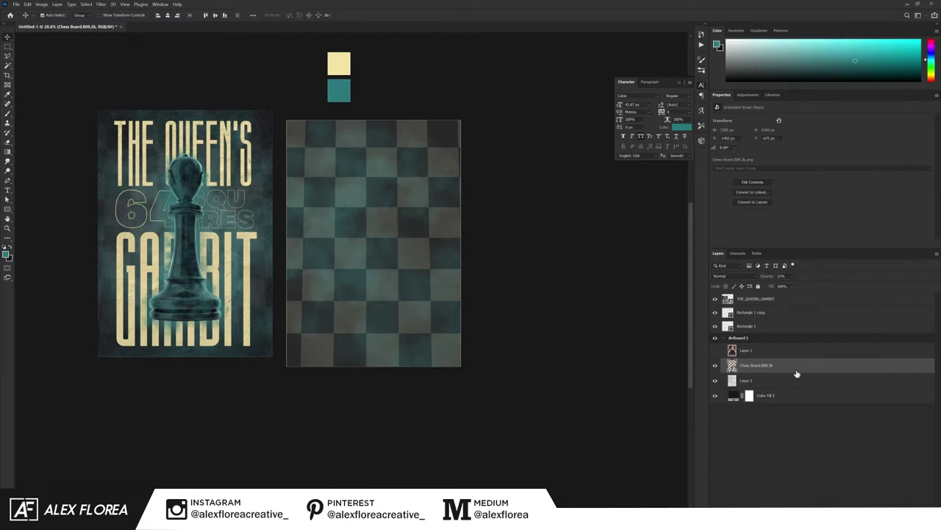
pyautogui.hotkey('ctrl', 'u')
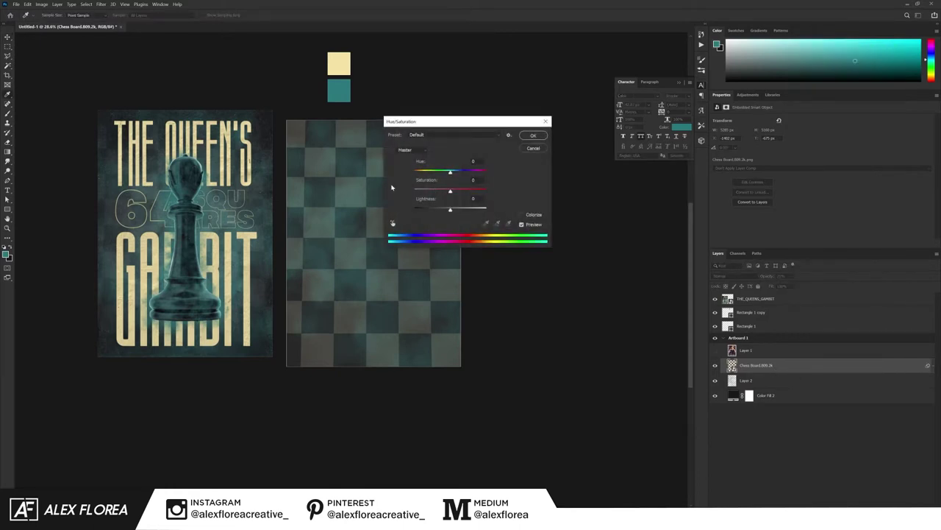
pyautogui.moveTo(430, 192); pyautogui.dragTo(381, 185)
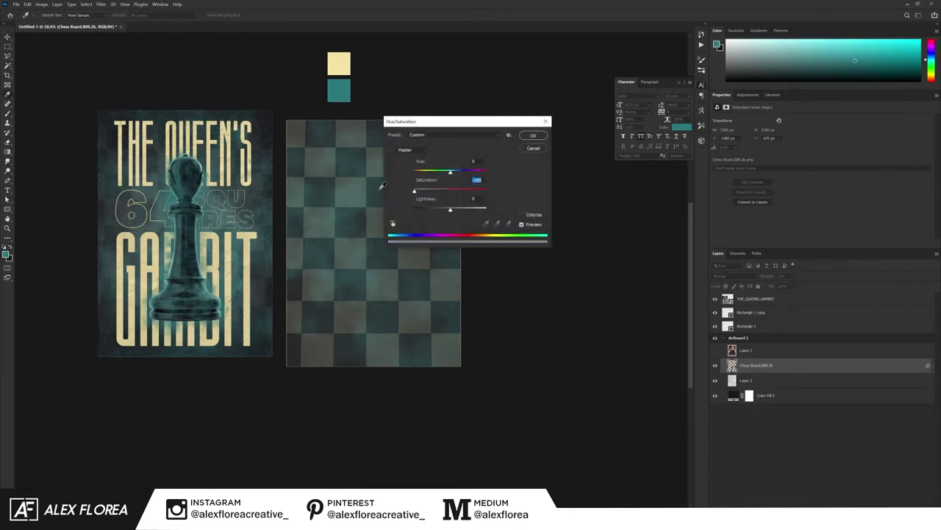
pyautogui.click(533, 135)
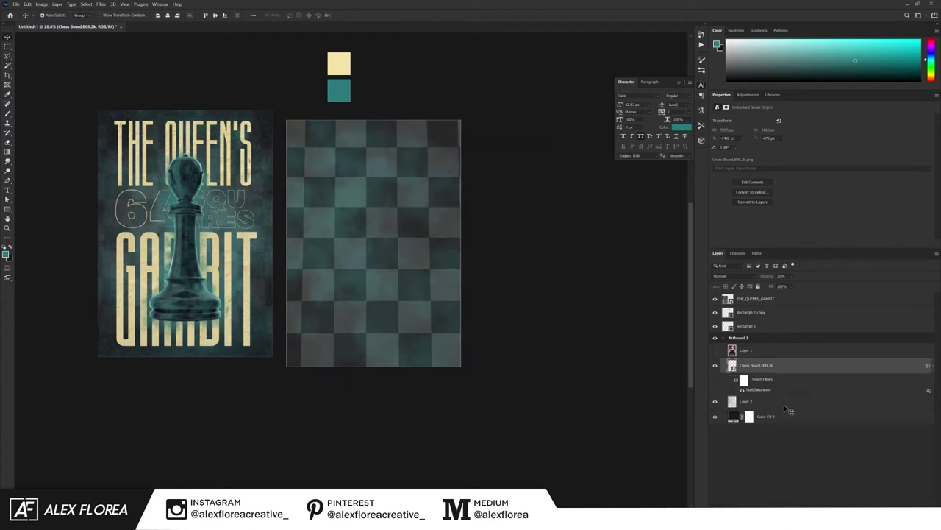
# Step: Apply a Gaussian Blur of about 34.8 px to the chessboard
pyautogui.click(102, 4)
pyautogui.moveTo(140, 91)
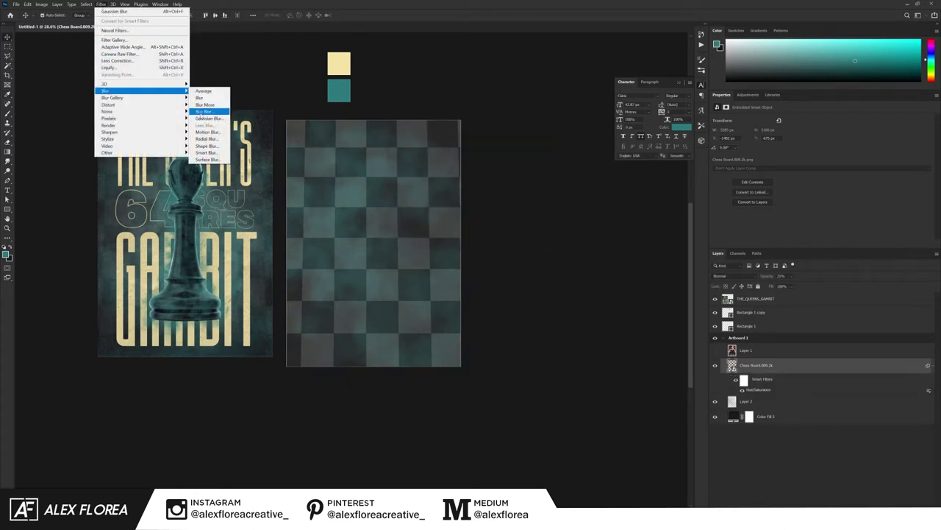
pyautogui.click(208, 117)
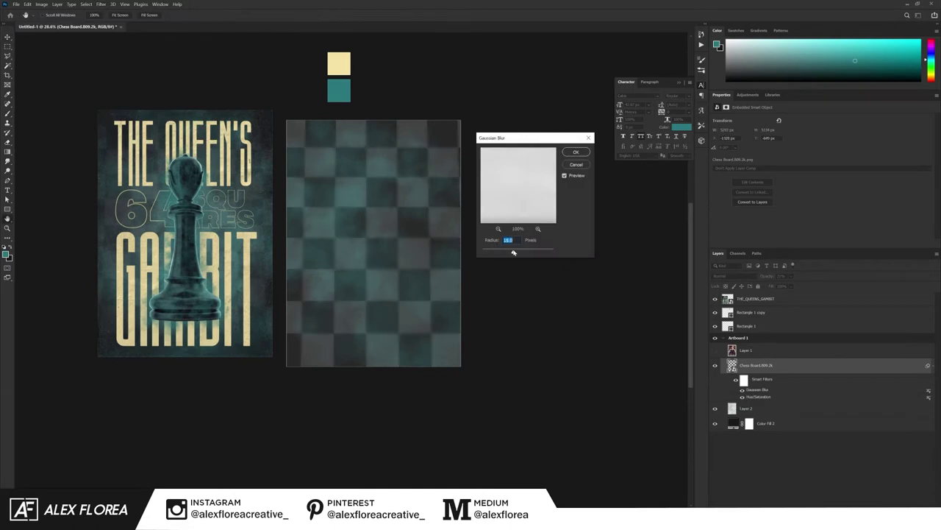
pyautogui.moveTo(517, 252); pyautogui.dragTo(518, 253)
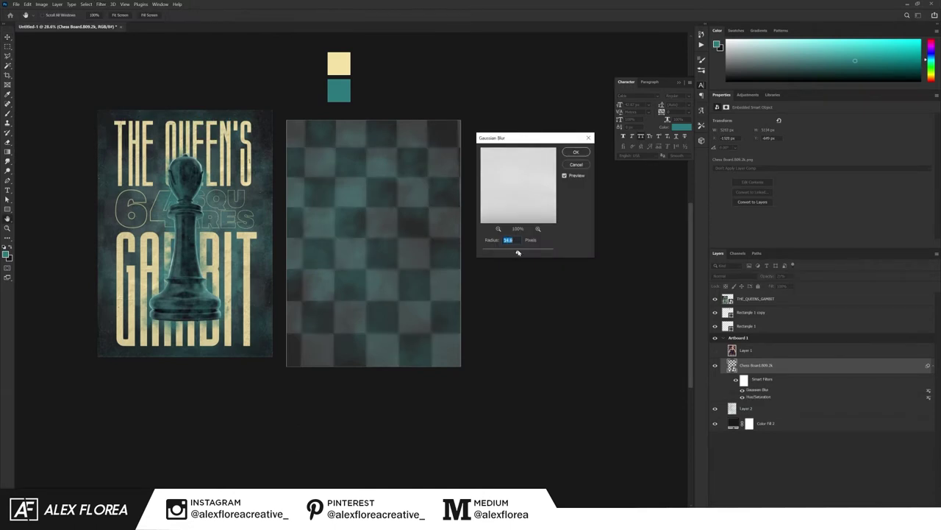
pyautogui.click(576, 152)
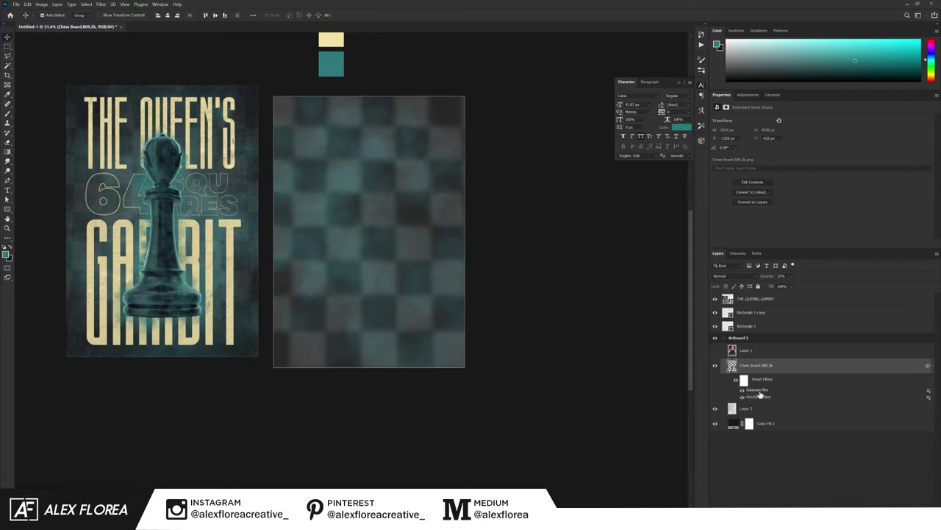
# Step: Test rasterizing the Chess Board layer, then undo to restore its smart filters
pyautogui.rightClick(778, 368)
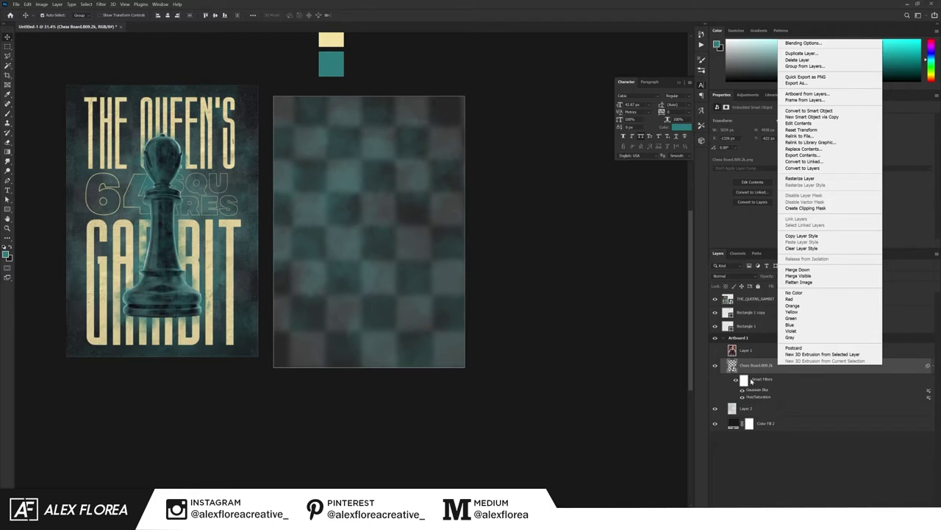
pyautogui.click(779, 369)
pyautogui.rightClick(794, 368)
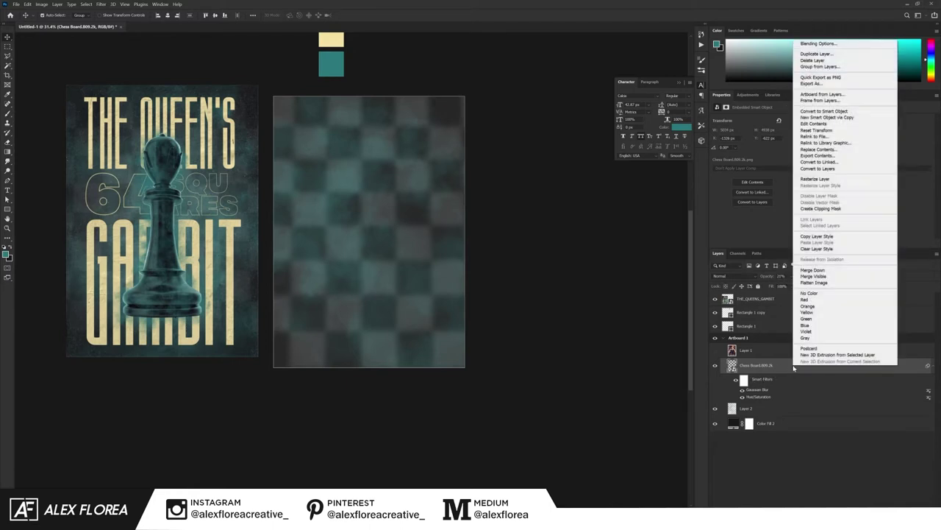
pyautogui.click(815, 178)
pyautogui.rightClick(798, 365)
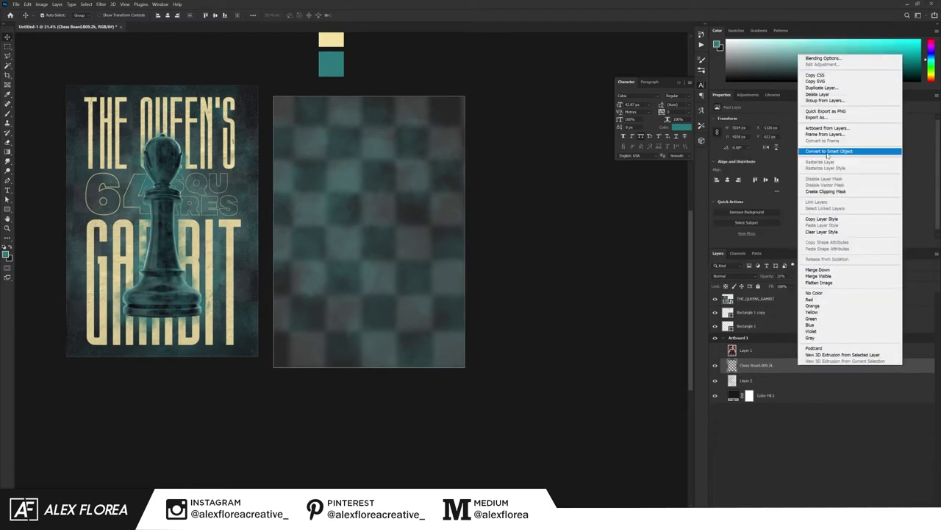
pyautogui.click(828, 151)
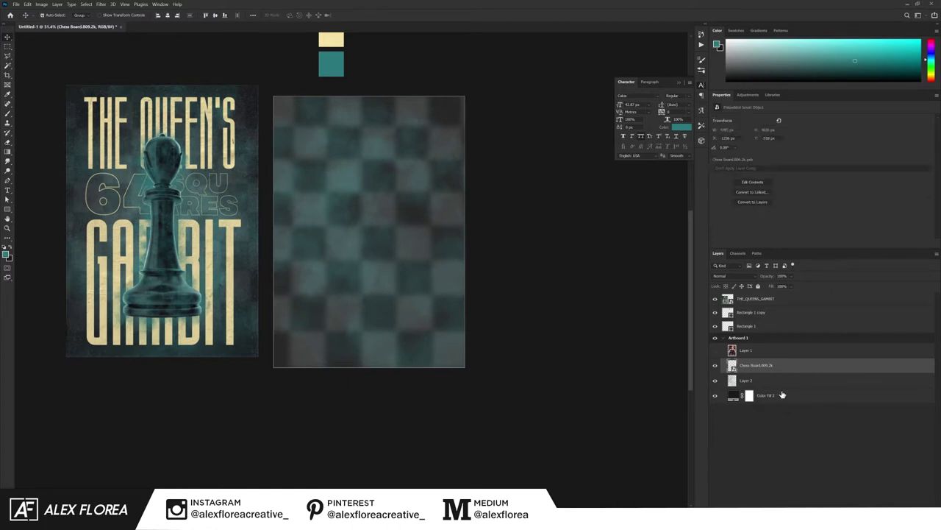
pyautogui.hotkey('ctrl', 'z')
pyautogui.hotkey('ctrl', 'z')
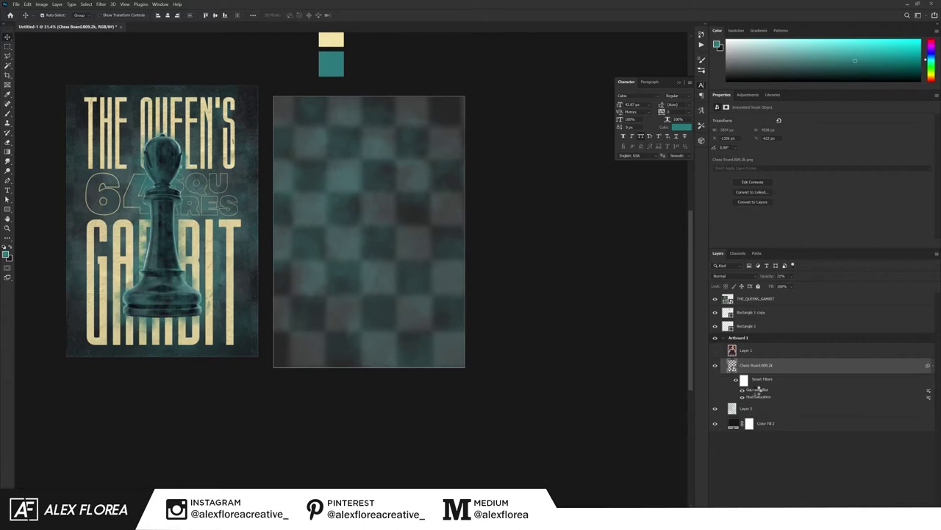
# Step: Readjust the chessboard's Gaussian Blur radius and add a blank Layer 3 above it
pyautogui.doubleClick(758, 389)
pyautogui.click(506, 252)
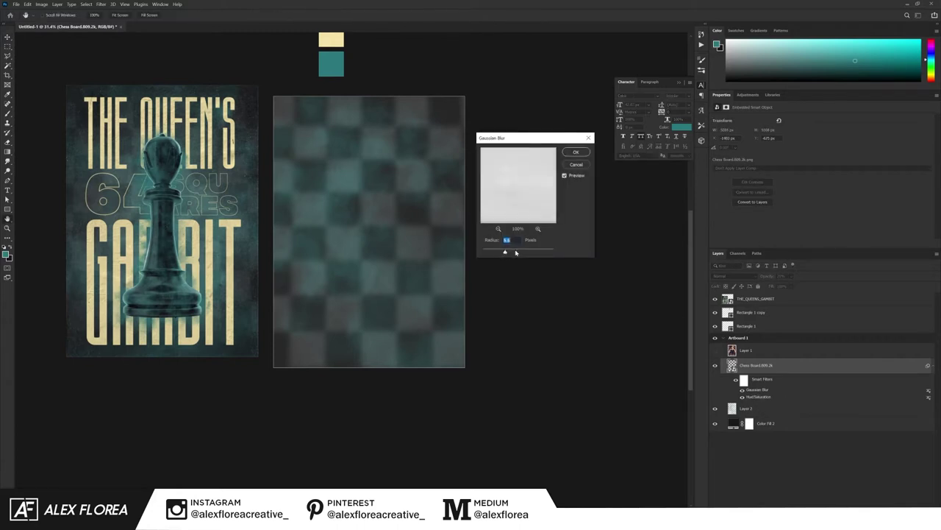
pyautogui.click(514, 252)
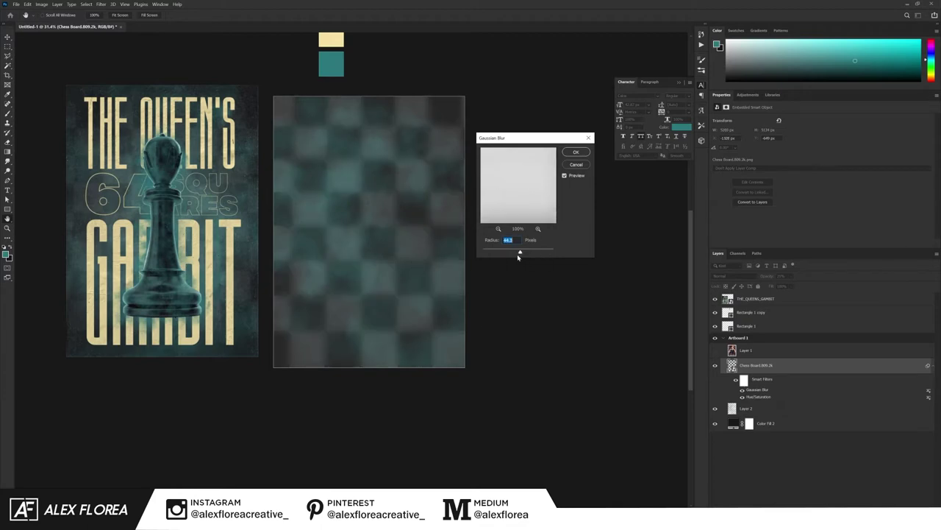
pyautogui.click(576, 152)
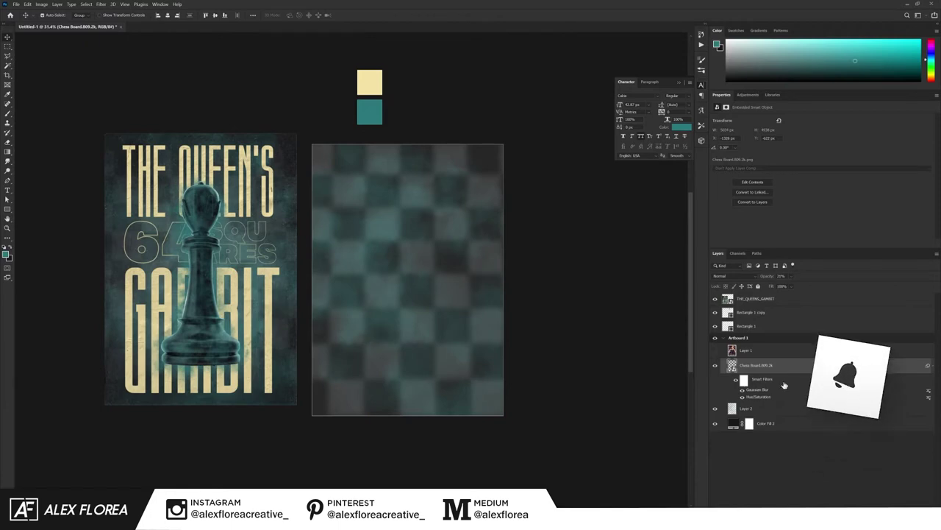
pyautogui.hotkey('ctrl', 'shift', 'alt', 'n')
# Step: Paint a white Soft Round brush dab at the chessboard's centre on Layer 3
pyautogui.press('b')
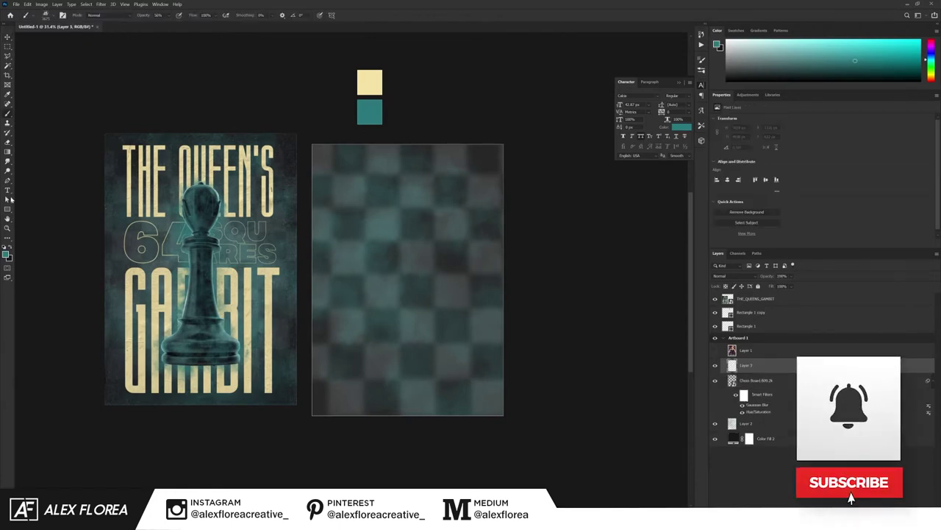
pyautogui.click(45, 15)
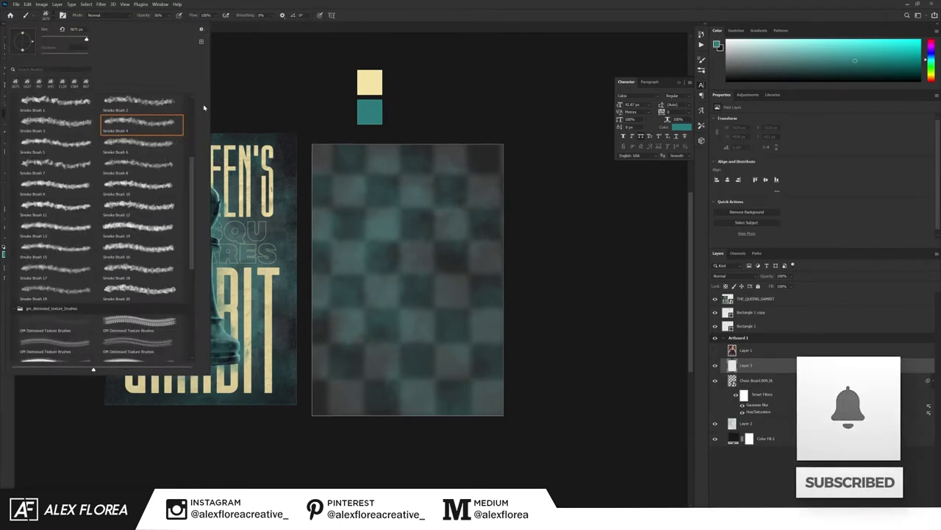
pyautogui.scroll(5, 41, 109)
pyautogui.doubleClick(41, 109)
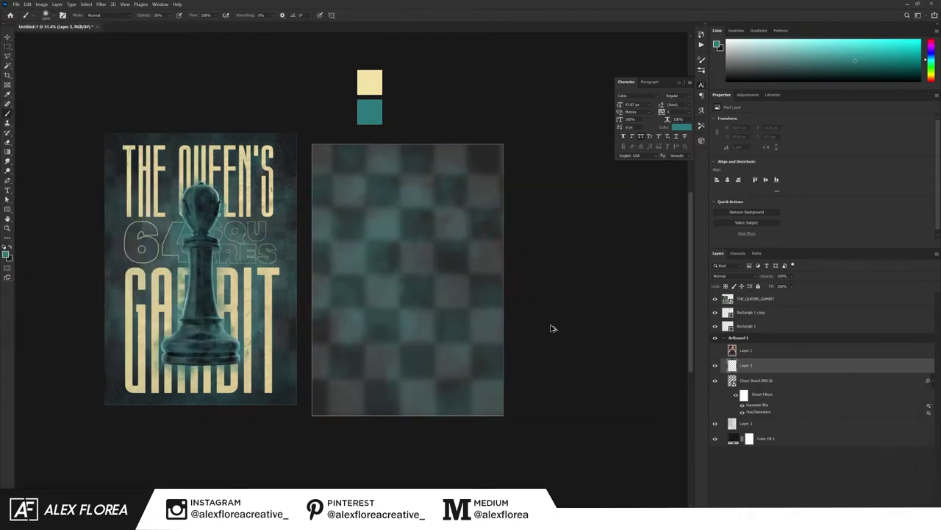
pyautogui.press('d')
pyautogui.press('x')
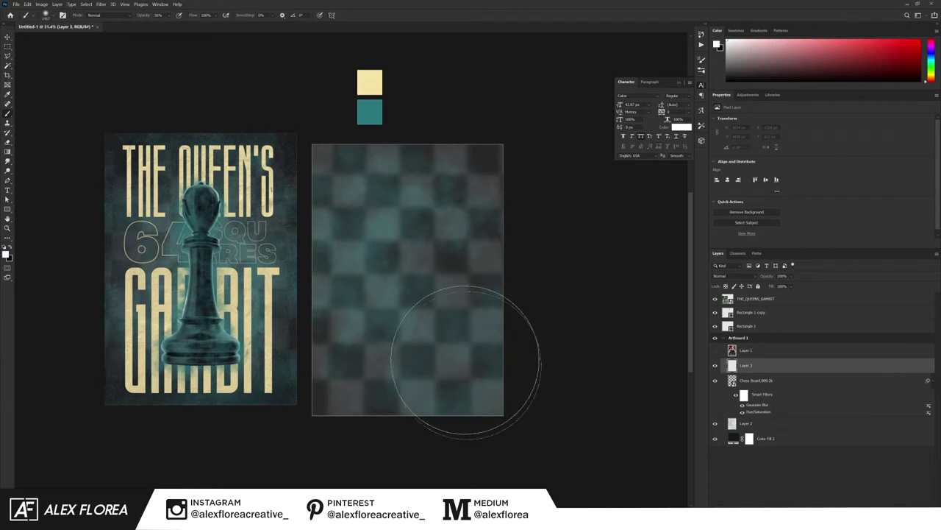
pyautogui.click(403, 262)
# Step: Scale the white dab up over the chessboard and heavily Gaussian-blur it
pyautogui.press('v')
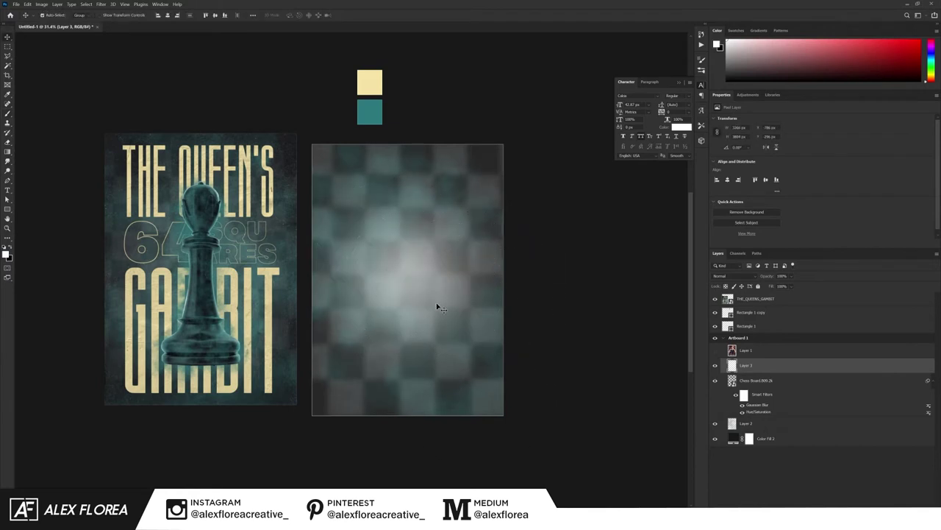
pyautogui.hotkey('ctrl', 't')
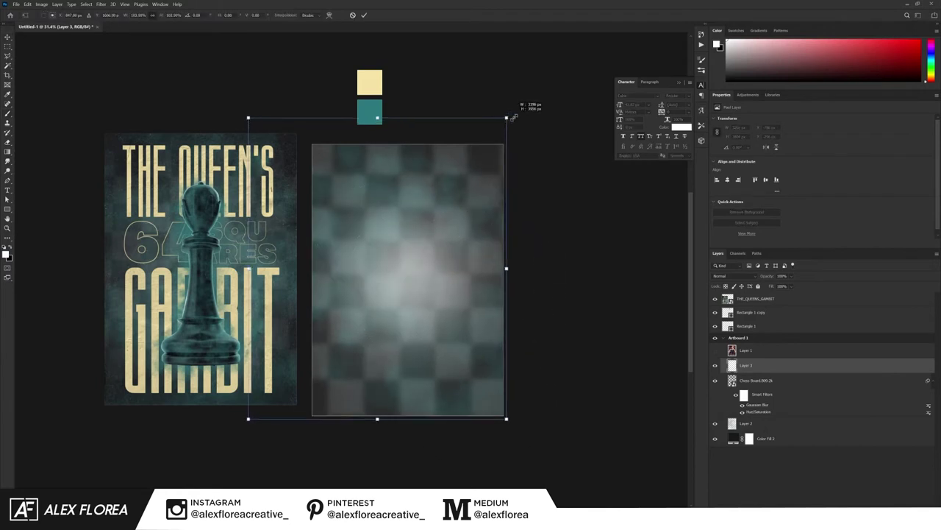
pyautogui.moveTo(503, 122); pyautogui.dragTo(523, 81)
pyautogui.press('Return')
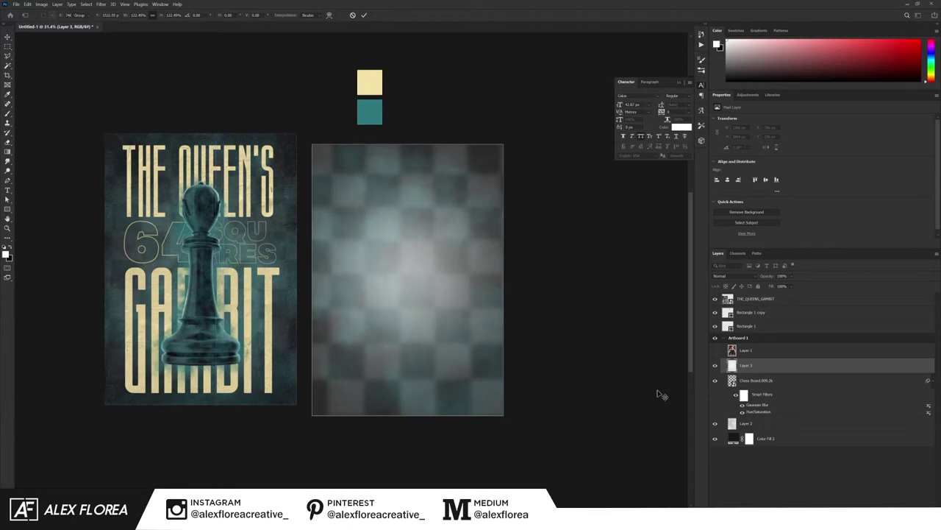
pyautogui.click(100, 4)
pyautogui.moveTo(140, 90)
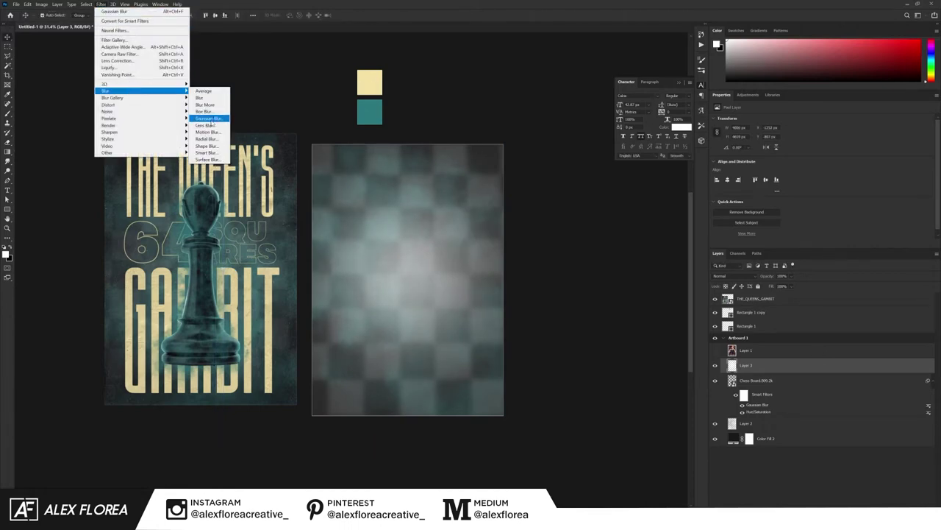
pyautogui.click(209, 118)
pyautogui.moveTo(532, 252); pyautogui.dragTo(527, 253)
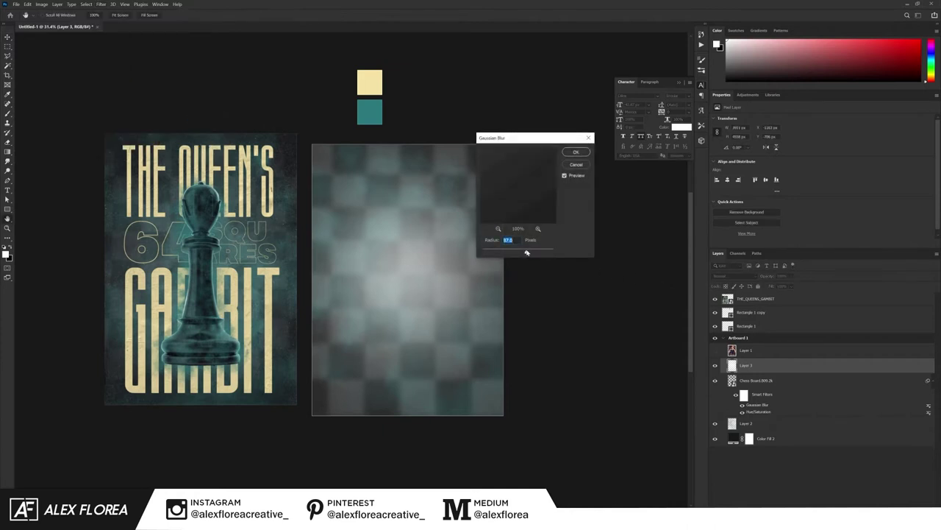
pyautogui.click(576, 152)
# Step: Blend the white glow in Overlay mode and add a blank Layer 4
pyautogui.click(736, 279)
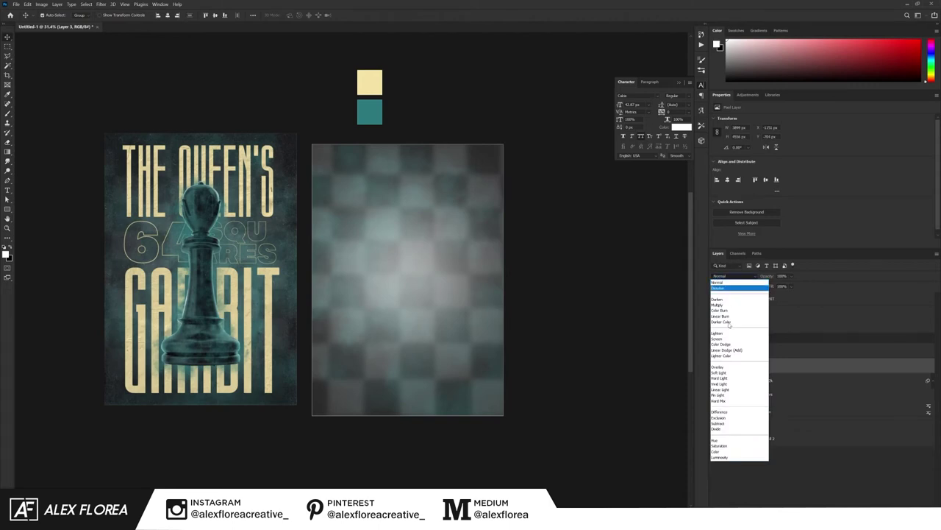
pyautogui.click(724, 367)
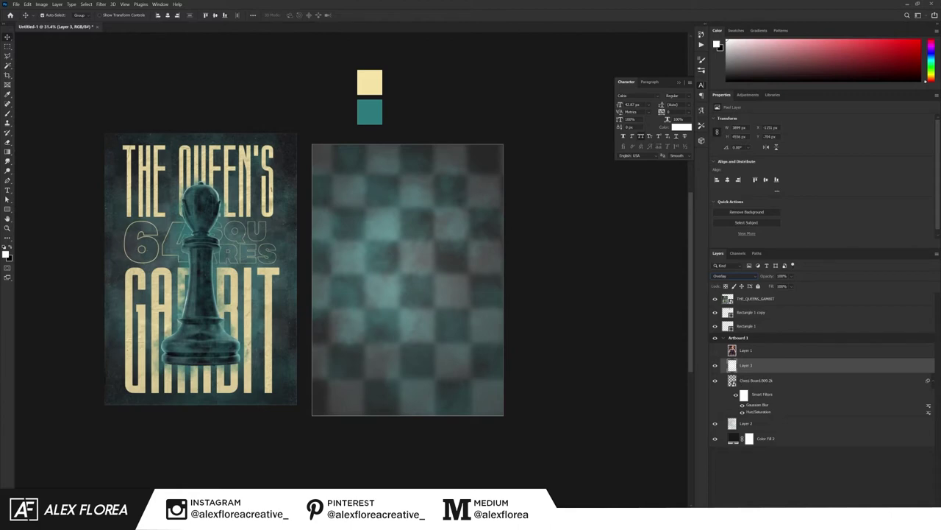
pyautogui.hotkey('ctrl', 'shift', 'alt', 'n')
# Step: Set black as the brush painting colour for a dark glow on Layer 4
pyautogui.press('b')
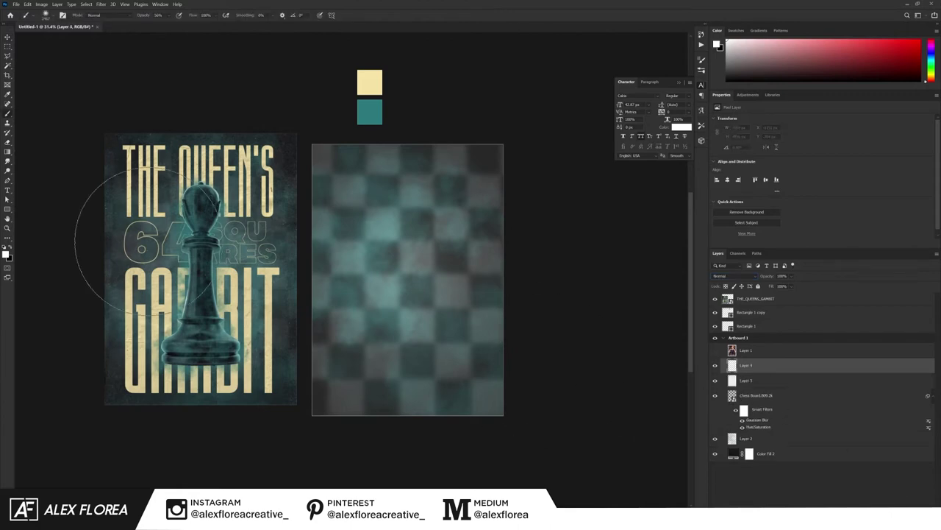
pyautogui.click(10, 250)
pyautogui.click(7, 253)
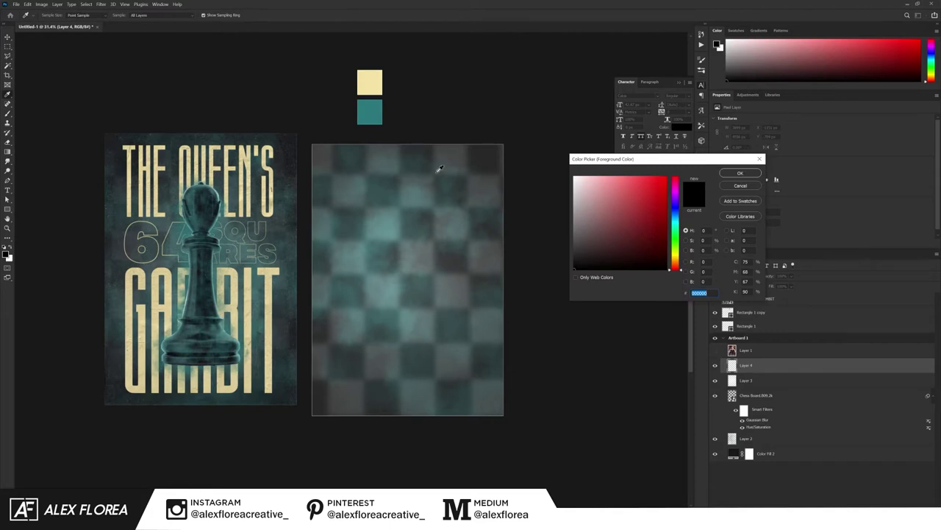
pyautogui.click(740, 173)
pyautogui.scroll(-2, 351, 259)
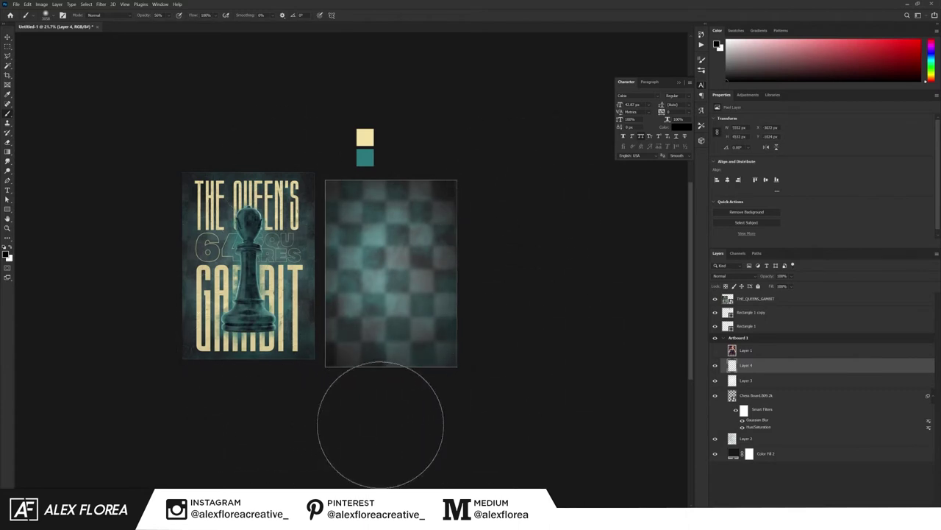
pyautogui.scroll(2, 381, 425)
pyautogui.scroll(-2, 252, 298)
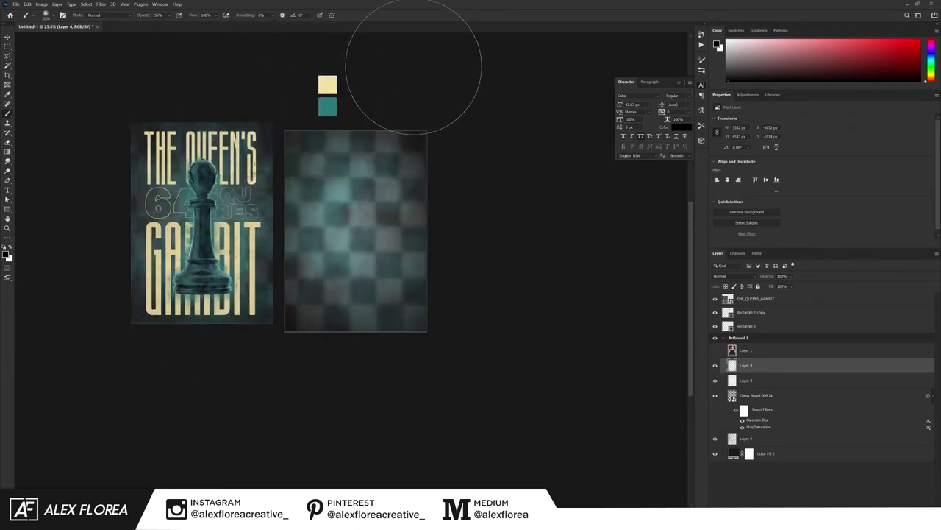
# Step: Gaussian-blur the dark layer at 40.1 px and enlarge it
pyautogui.press('v')
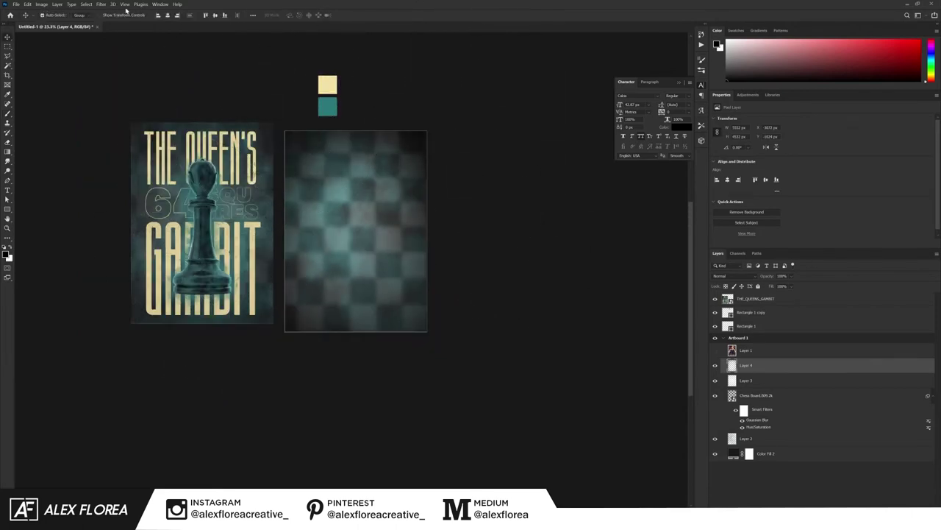
pyautogui.click(101, 3)
pyautogui.click(206, 119)
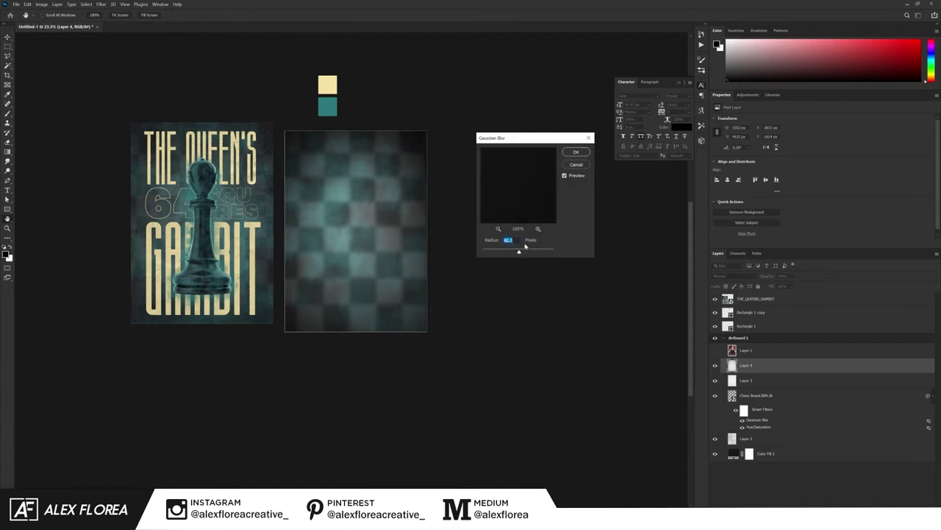
pyautogui.click(578, 152)
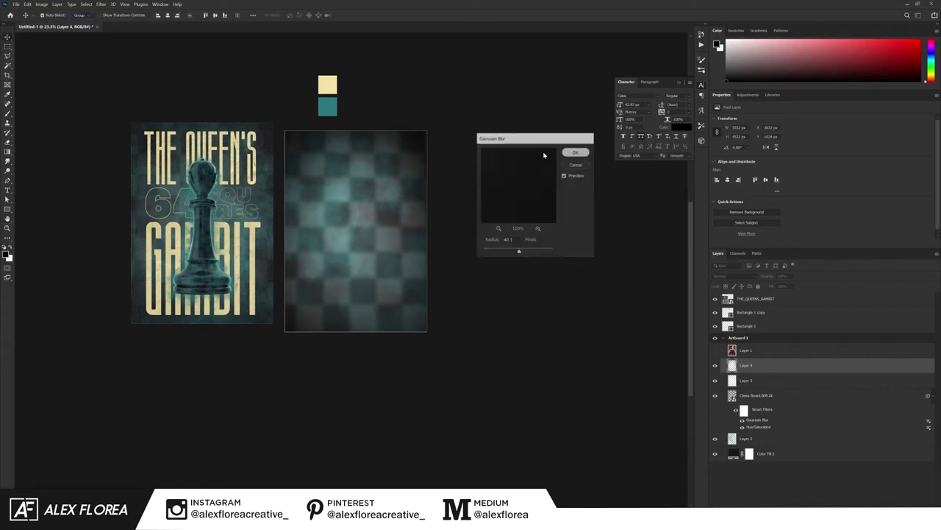
pyautogui.scroll(1, 383, 133)
pyautogui.hotkey('ctrl', 't')
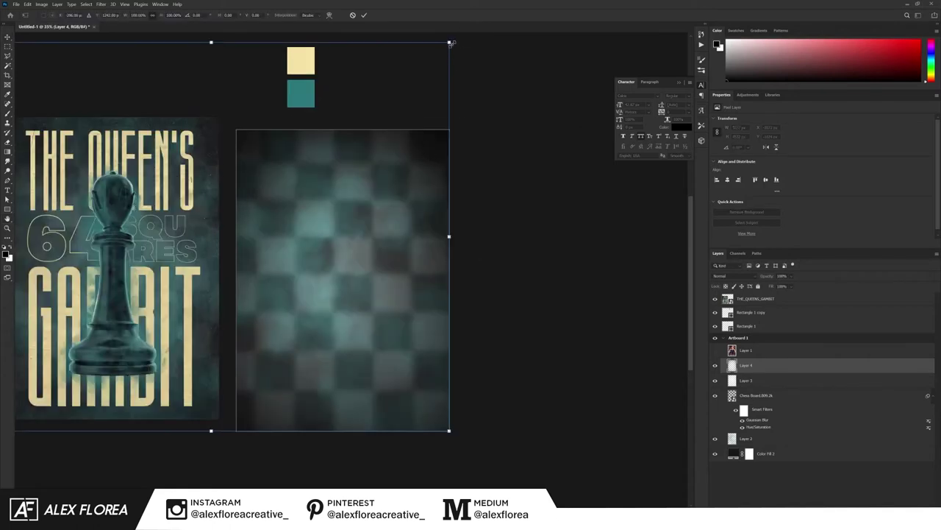
pyautogui.press('Return')
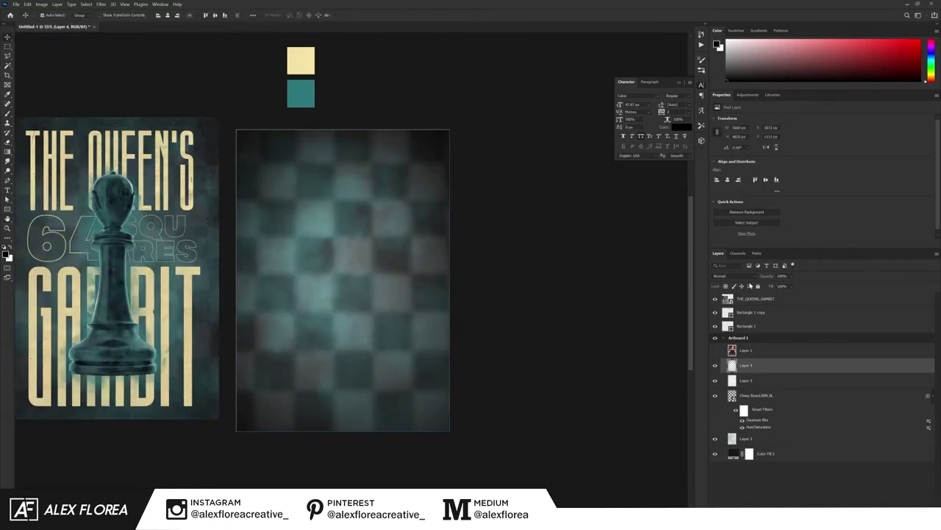
# Step: Blend the dark layer in Soft Light and frame both posters side by side
pyautogui.click(731, 276)
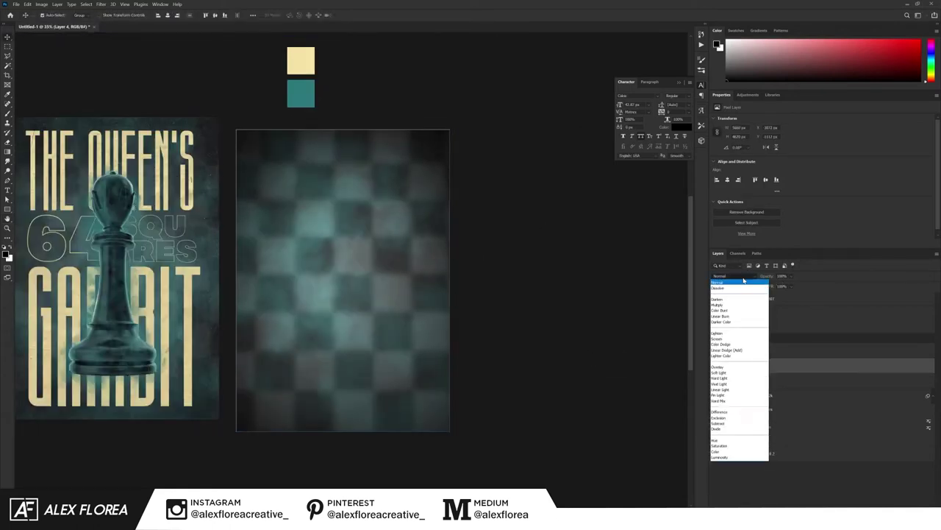
pyautogui.click(722, 367)
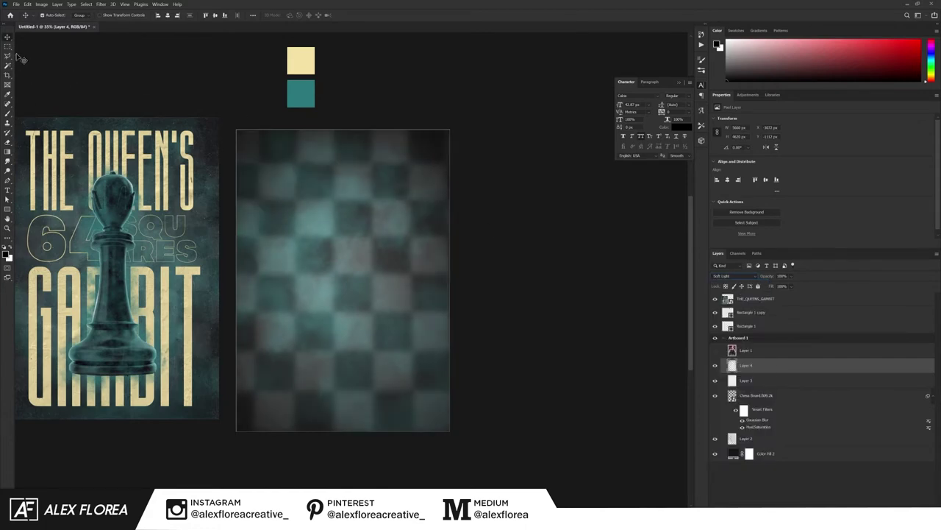
pyautogui.scroll(-3, 550, 353)
pyautogui.moveTo(378, 403)
pyautogui.mouseDown()
pyautogui.moveTo(620, 404)
pyautogui.moveTo(558, 415)
pyautogui.mouseUp()
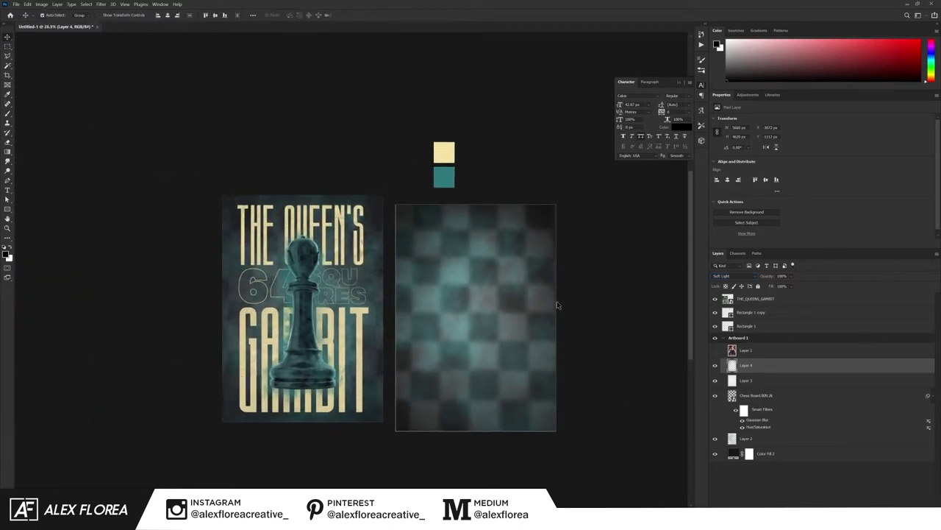
# Step: Type the title THE QUEEN'S and enlarge it across the poster width
pyautogui.press('t')
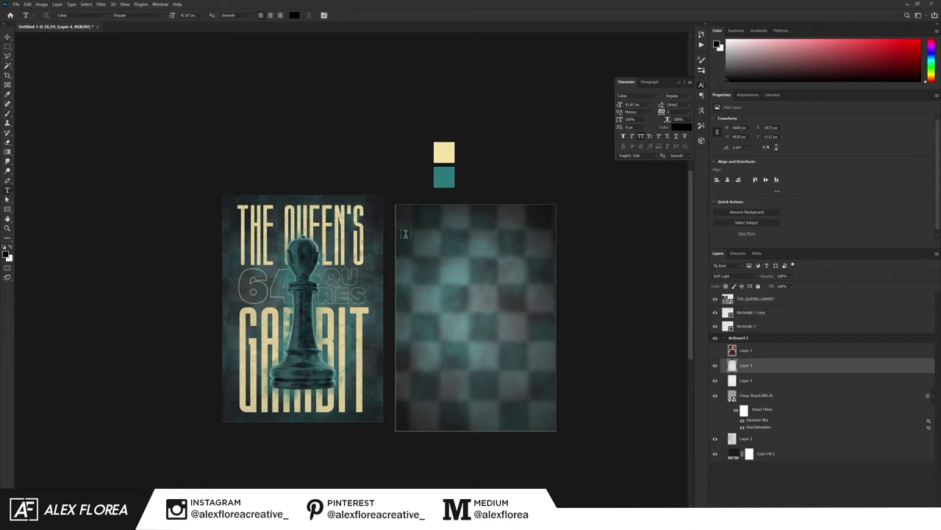
pyautogui.click(415, 239)
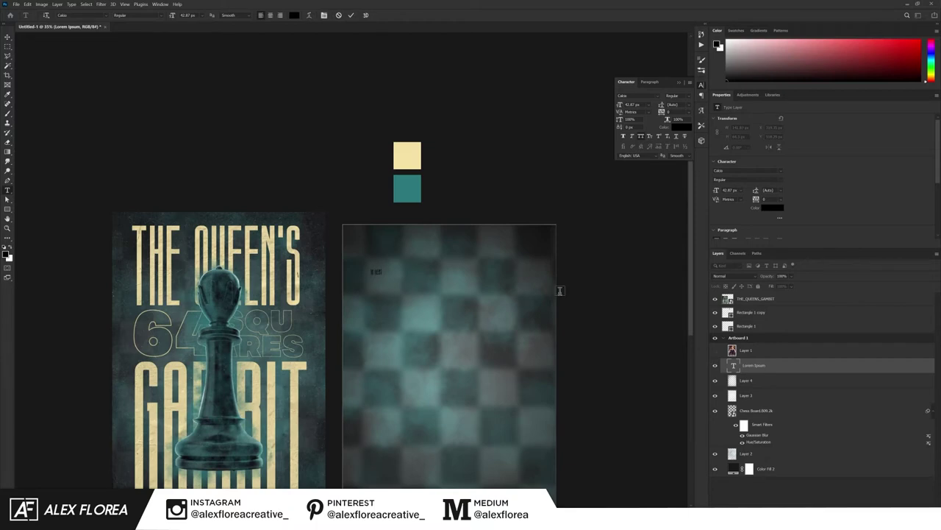
pyautogui.hotkey('ctrl', 'Return')
pyautogui.hotkey('ctrl', 't')
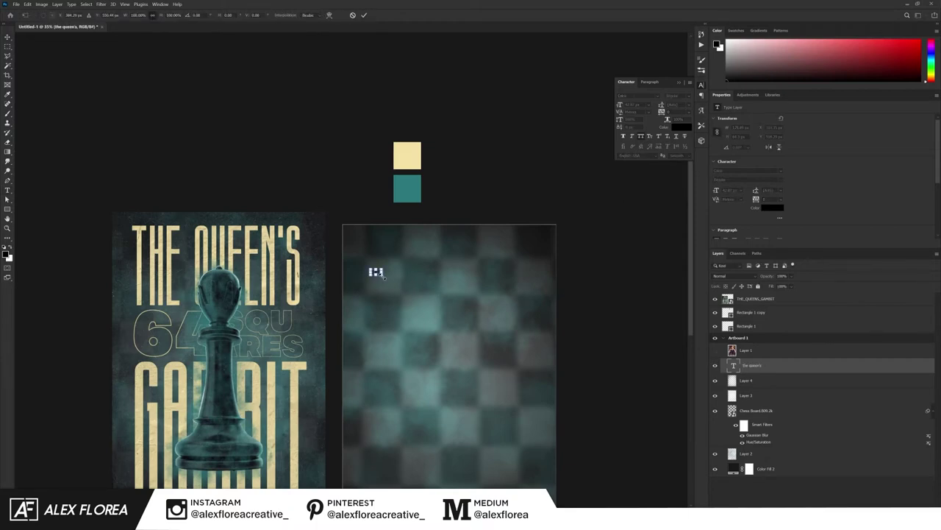
pyautogui.moveTo(383, 276); pyautogui.dragTo(563, 375)
pyautogui.press('Return')
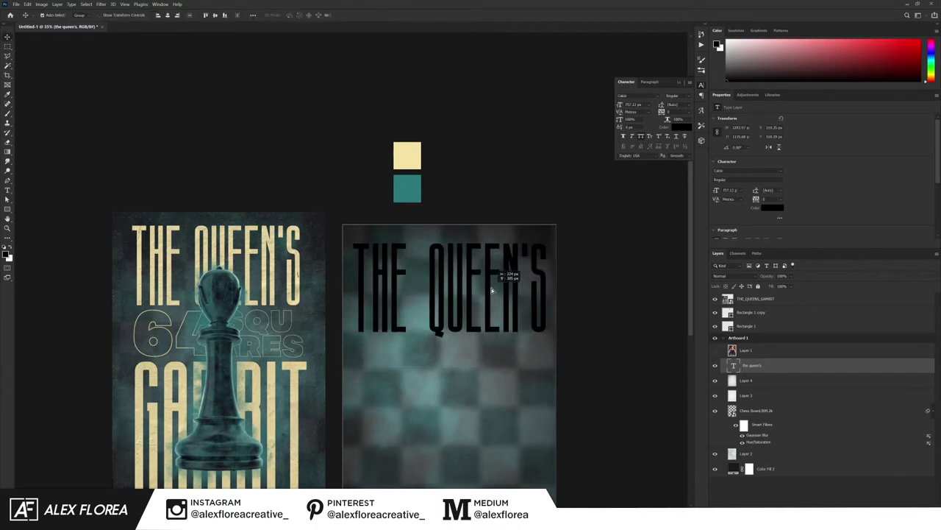
# Step: Color the title cream #f6e2a5 and shrink it slightly within the poster
pyautogui.click(684, 128)
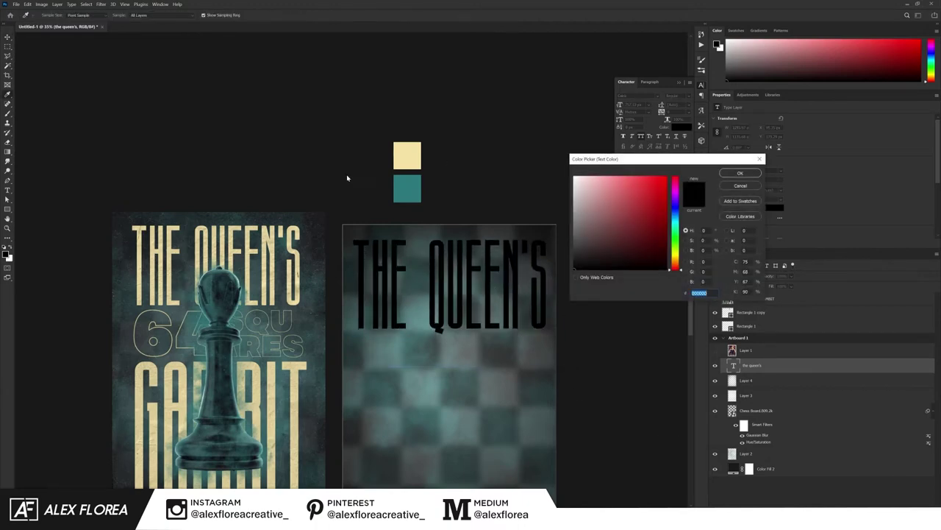
pyautogui.click(410, 151)
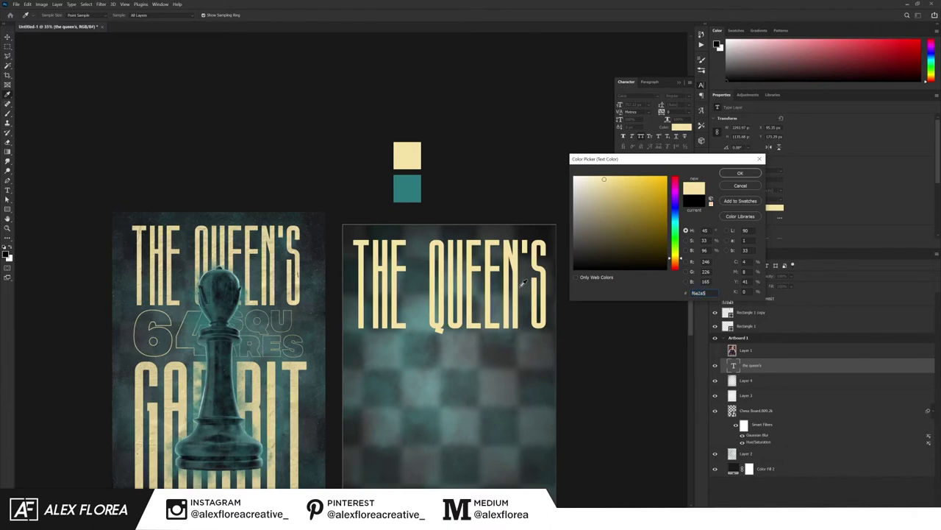
pyautogui.click(740, 174)
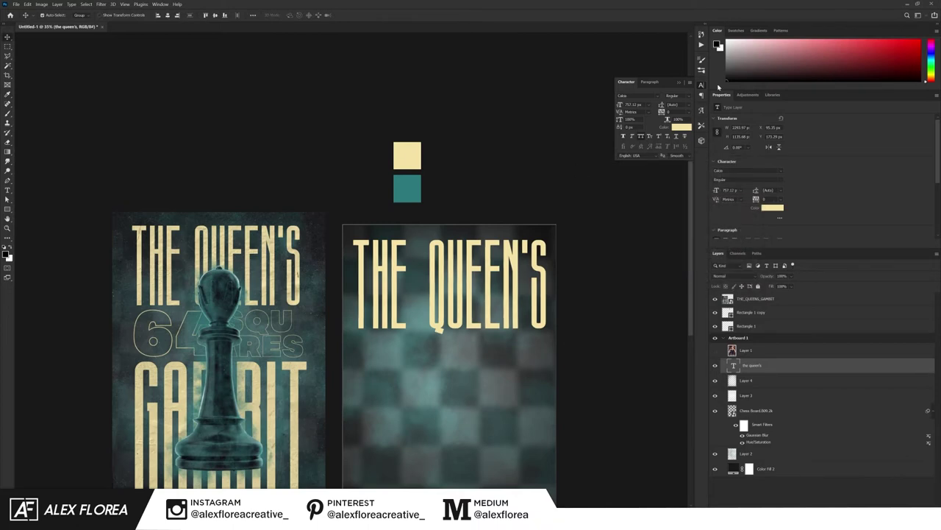
pyautogui.hotkey('ctrl', 't')
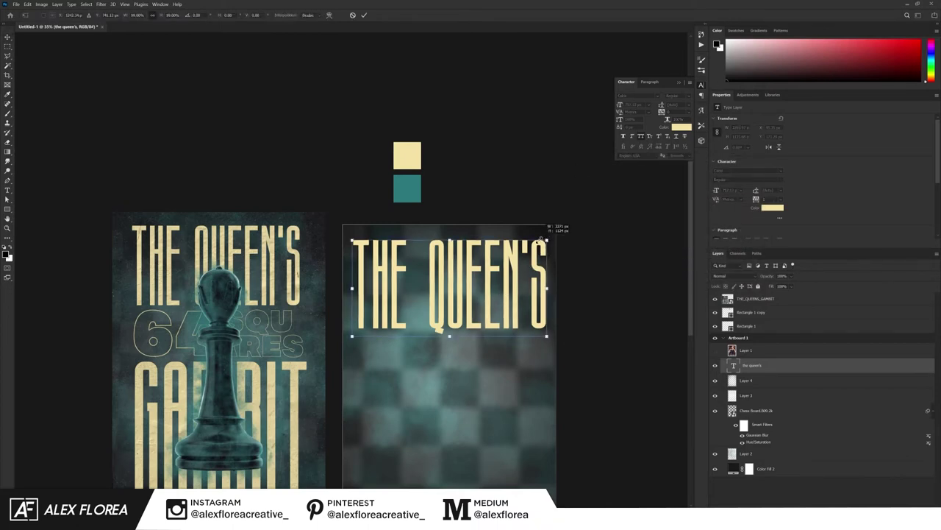
pyautogui.moveTo(550, 236); pyautogui.dragTo(534, 243)
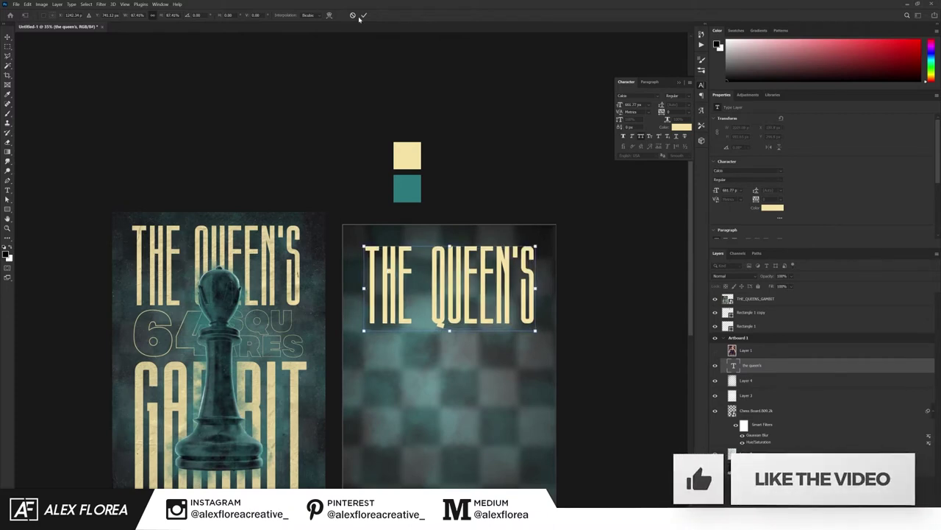
pyautogui.press('Return')
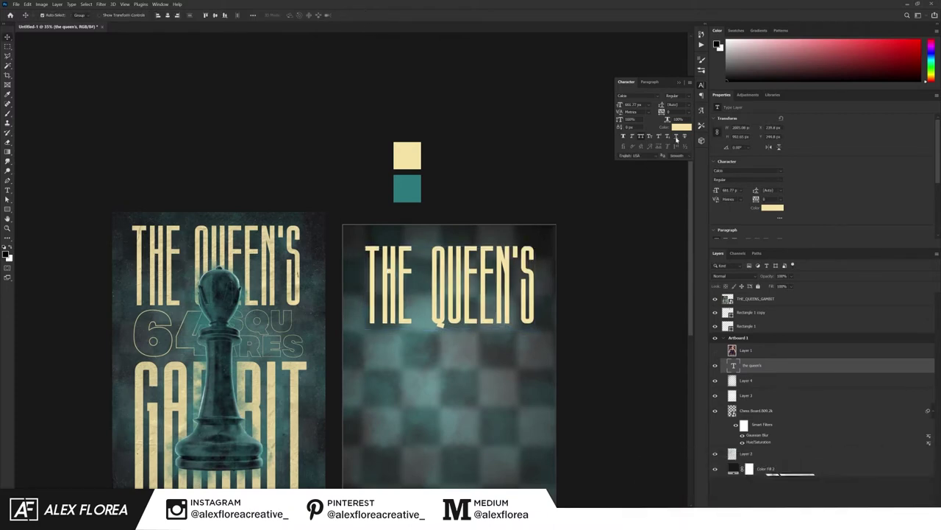
pyautogui.click(656, 98)
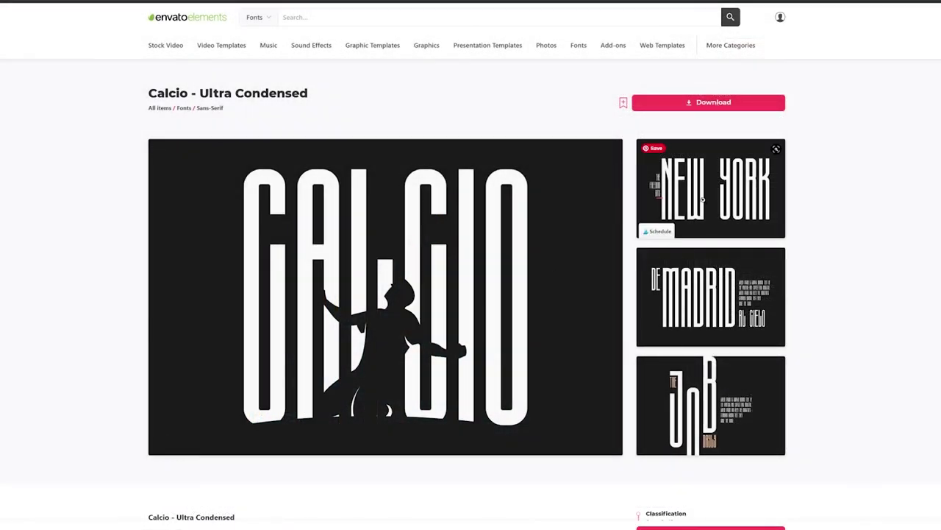
pyautogui.click(701, 213)
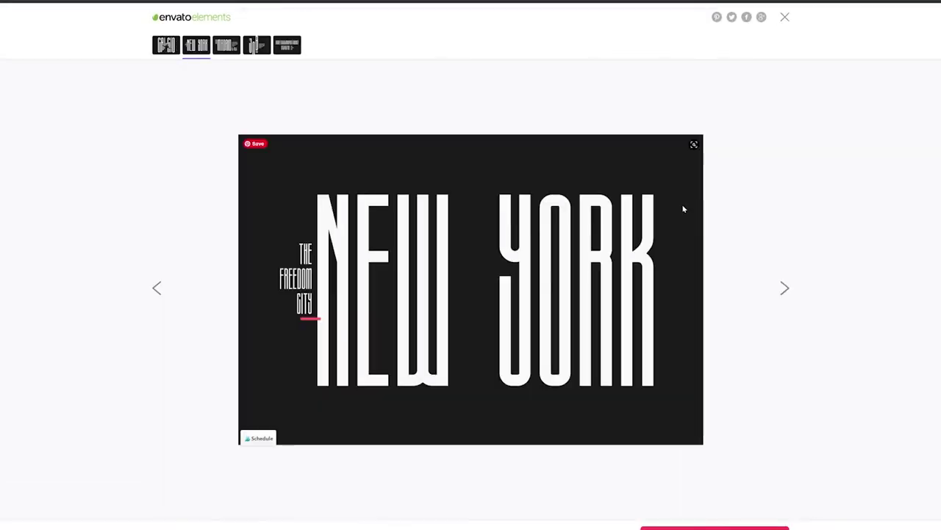
pyautogui.click(785, 288)
pyautogui.click(785, 288)
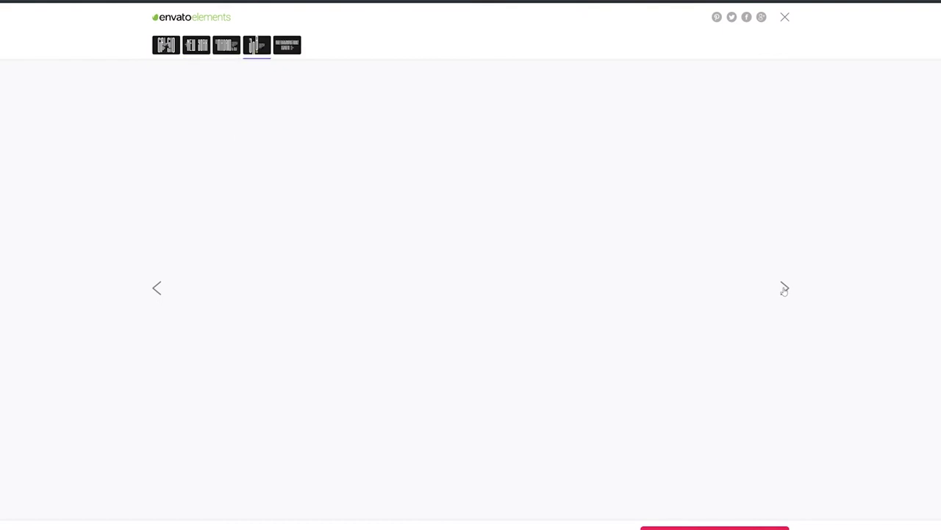
pyautogui.click(784, 288)
pyautogui.click(785, 289)
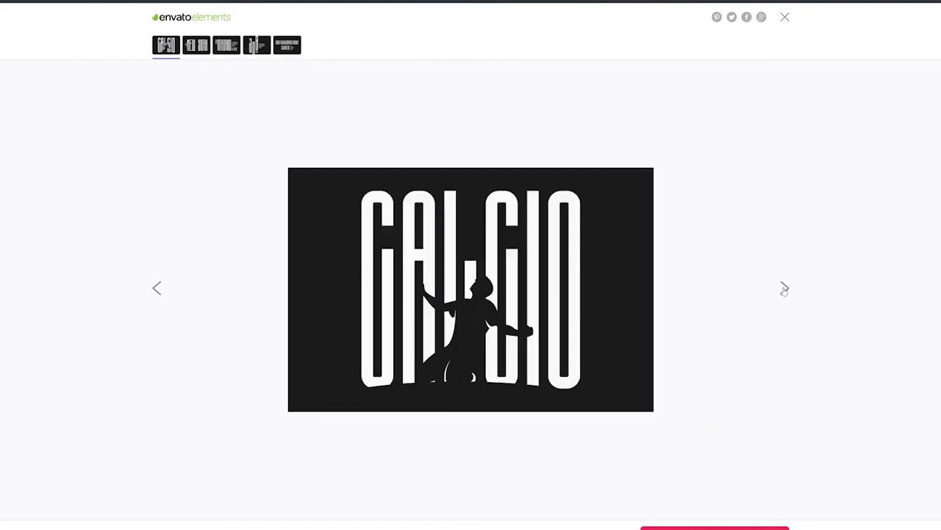
pyautogui.click(787, 16)
pyautogui.scroll(-10, 769, 99)
pyautogui.scroll(1, 769, 99)
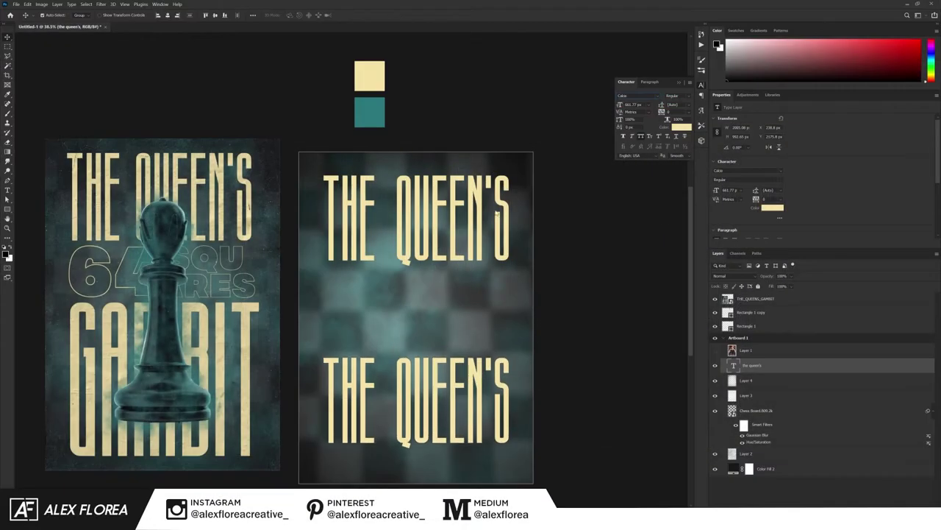
# Step: Duplicate the title, retype it as GAMBIT, and enlarge and position it
pyautogui.hotkey('ctrl', 'j')
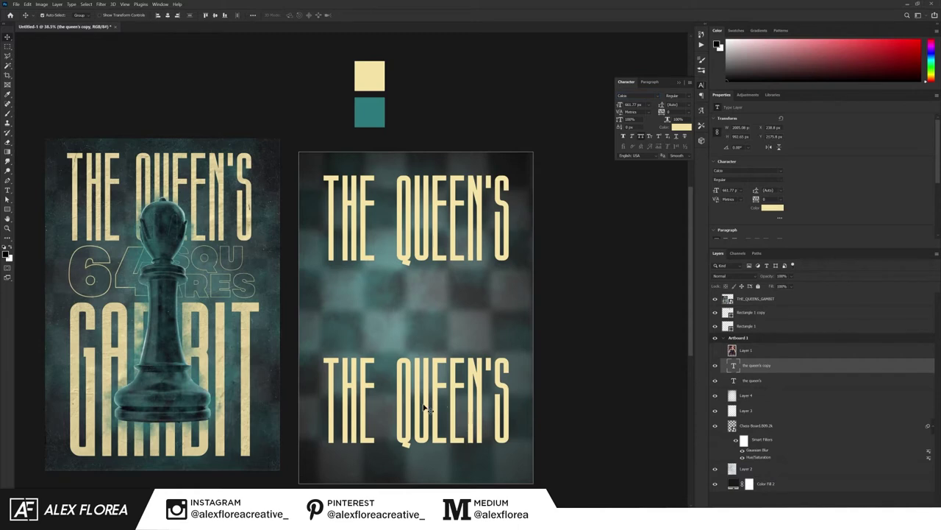
pyautogui.doubleClick(432, 407)
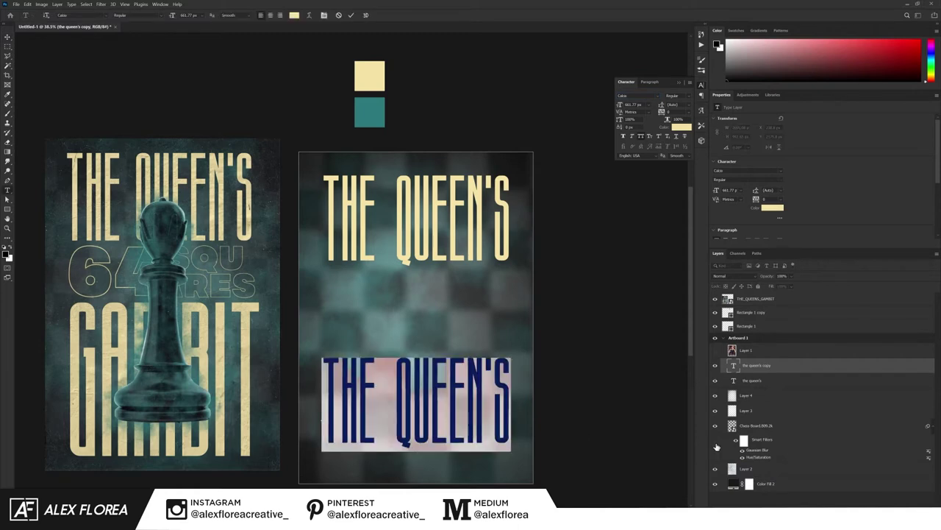
pyautogui.write('GAMBIT')
pyautogui.hotkey('ctrl', 'Return')
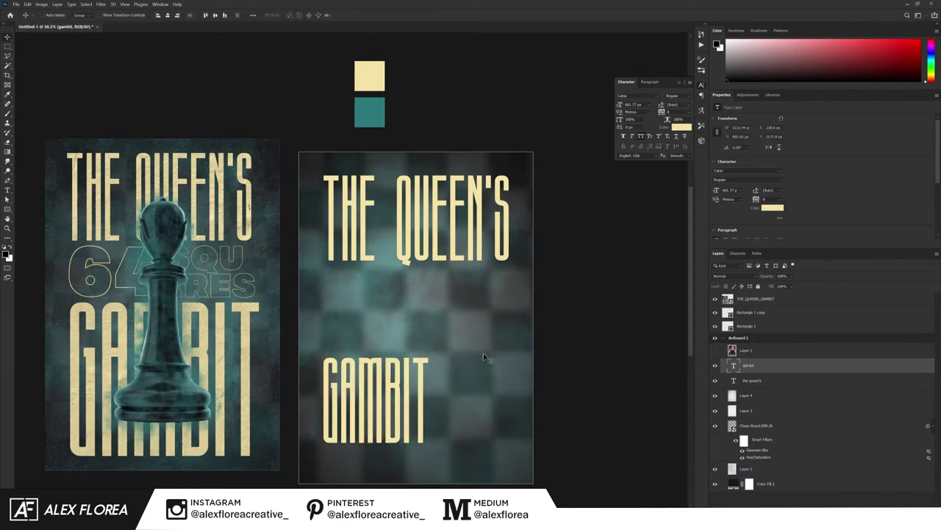
pyautogui.hotkey('ctrl', 't')
pyautogui.moveTo(431, 358); pyautogui.dragTo(515, 283)
pyautogui.press('Return')
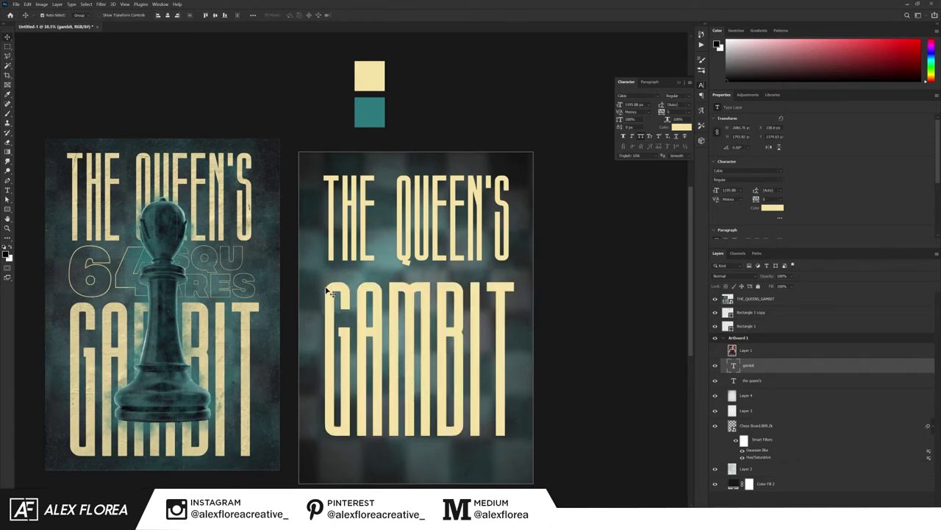
pyautogui.moveTo(413, 364); pyautogui.dragTo(414, 243)
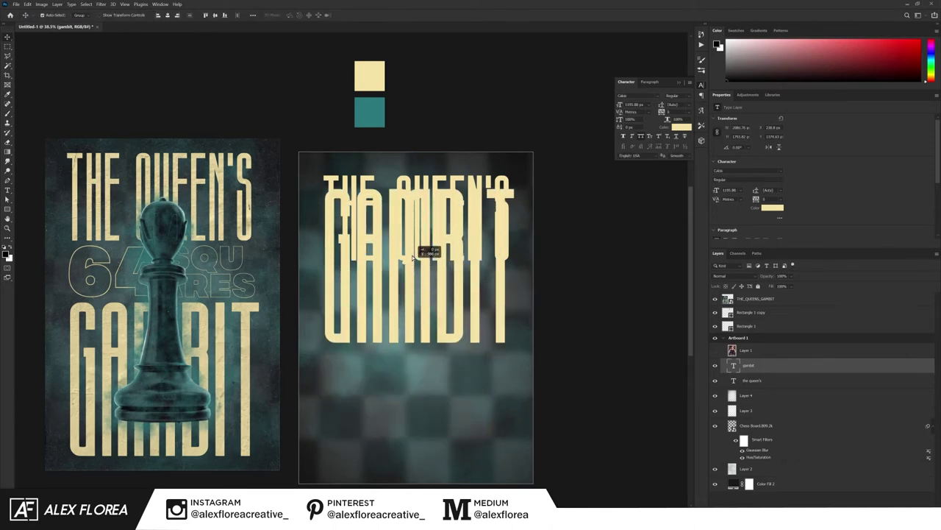
pyautogui.hotkey('ctrl', 't')
pyautogui.hotkey('shift', 'Down')
pyautogui.hotkey('shift', 'Down')
pyautogui.hotkey('shift', 'Down')
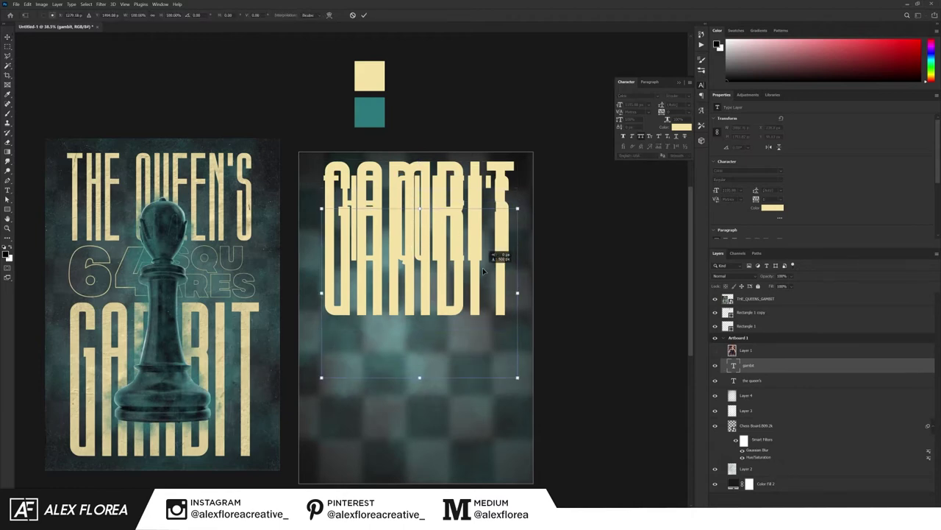
pyautogui.press('Return')
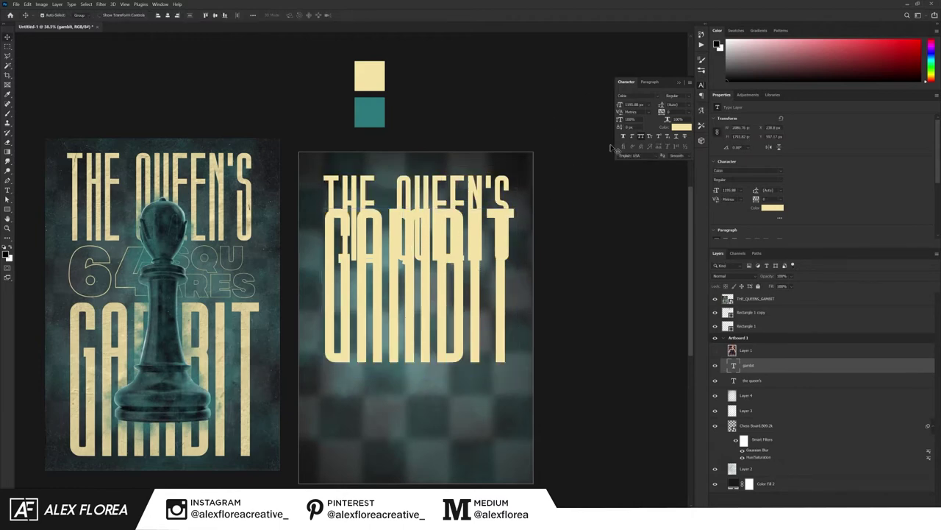
# Step: Align THE QUEEN'S and GAMBIT on the poster and nudge THE QUEEN'S up
pyautogui.hotkey('ctrl', 'a')
pyautogui.hotkey('ctrl', 'z')
pyautogui.hotkey('ctrl', 'z')
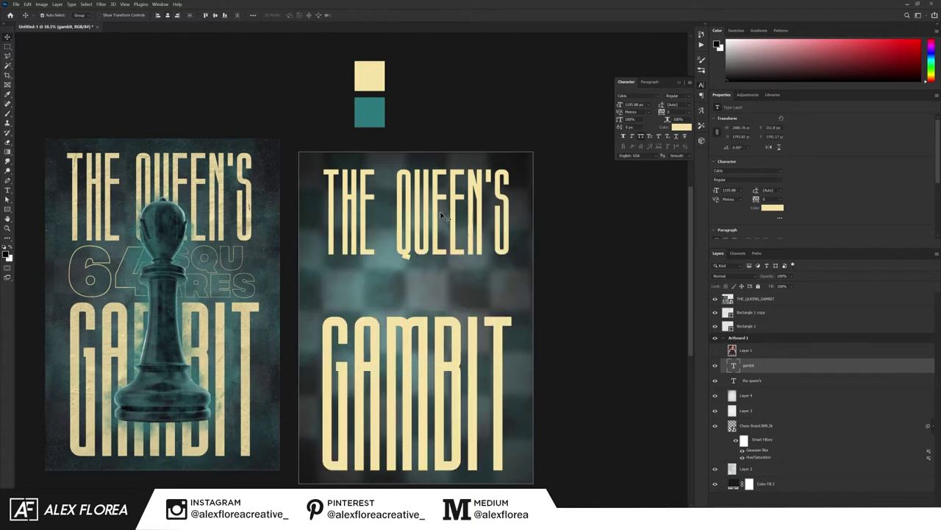
pyautogui.click(441, 217)
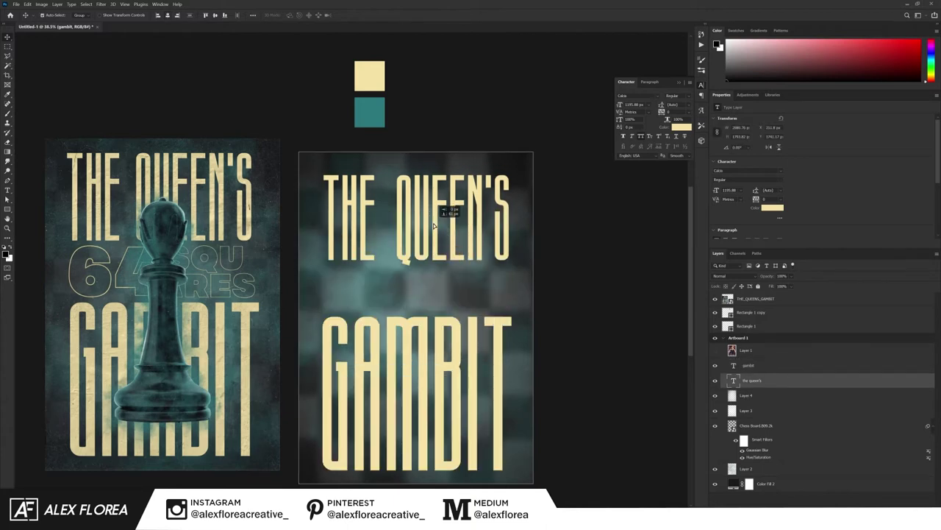
pyautogui.keyDown('shift'); pyautogui.click(461, 362); pyautogui.keyUp('shift')
pyautogui.hotkey('ctrl', 'a')
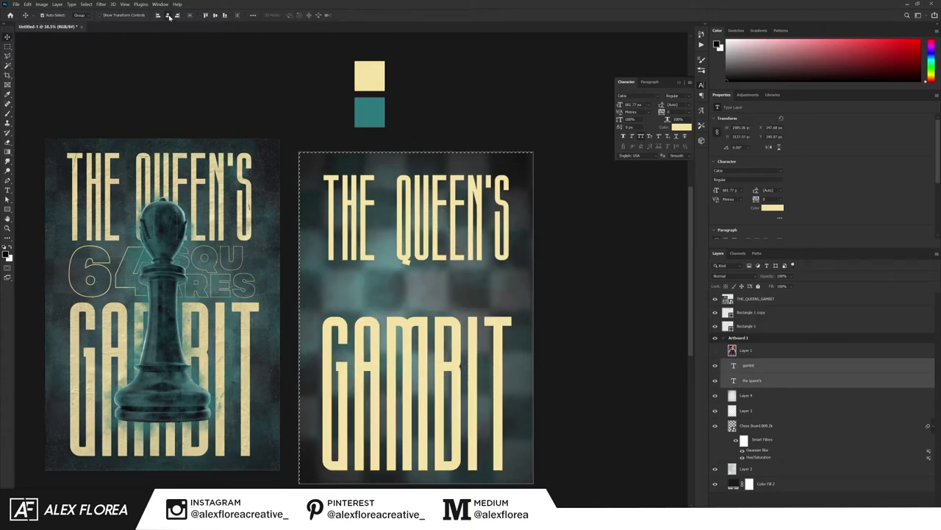
pyautogui.click(621, 223)
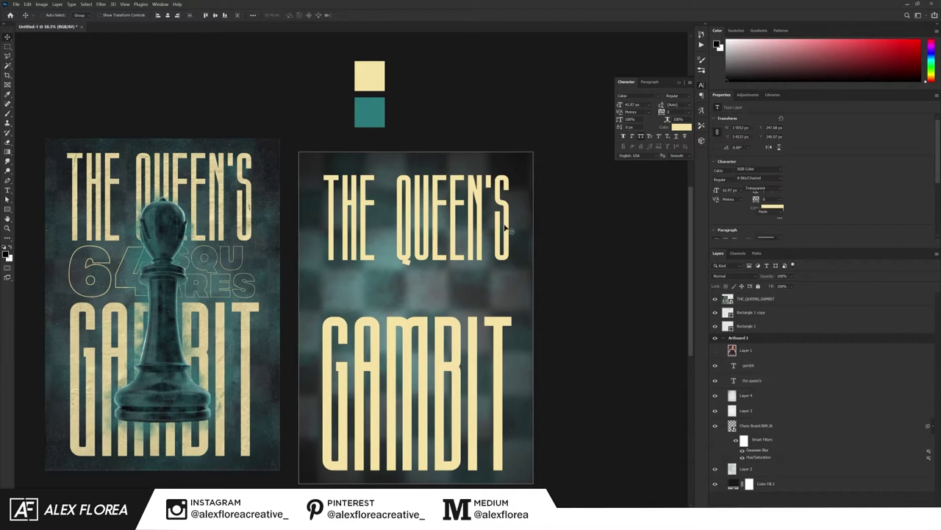
pyautogui.moveTo(524, 210); pyautogui.dragTo(525, 204)
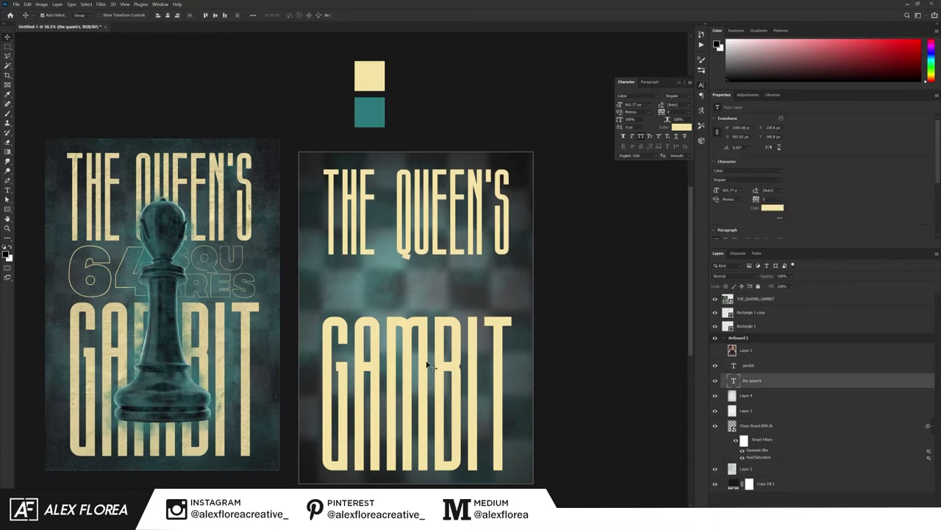
# Step: Duplicate GAMBIT as a '64' layer between the titles, set in MADE Soulmaze Outline
pyautogui.click(785, 365)
pyautogui.hotkey('ctrl', 'j')
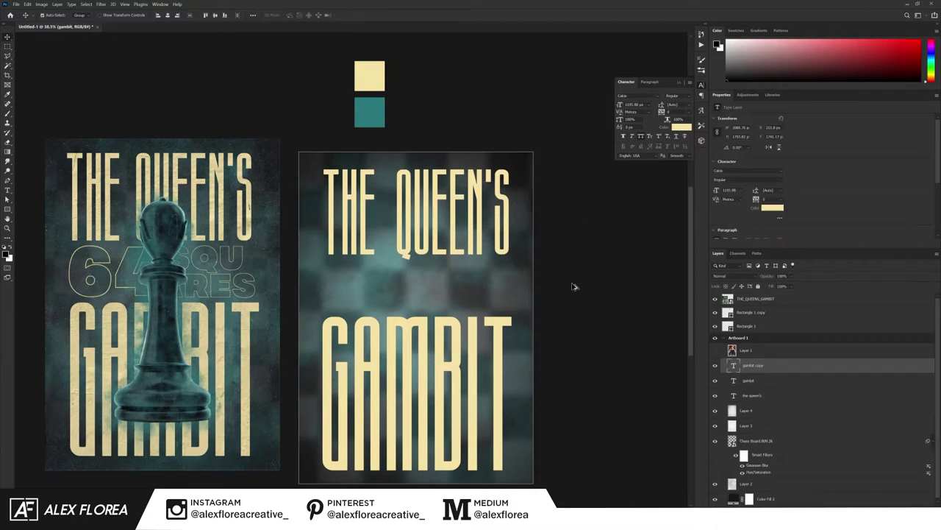
pyautogui.hotkey('ctrl', 't')
pyautogui.moveTo(429, 359); pyautogui.dragTo(427, 260)
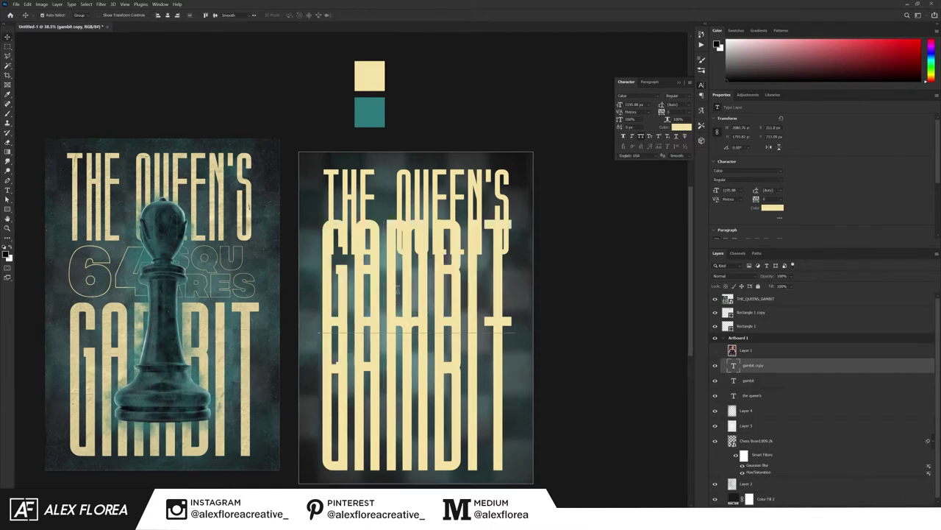
pyautogui.doubleClick(398, 293)
pyautogui.write('64')
pyautogui.hotkey('ctrl', 'Return')
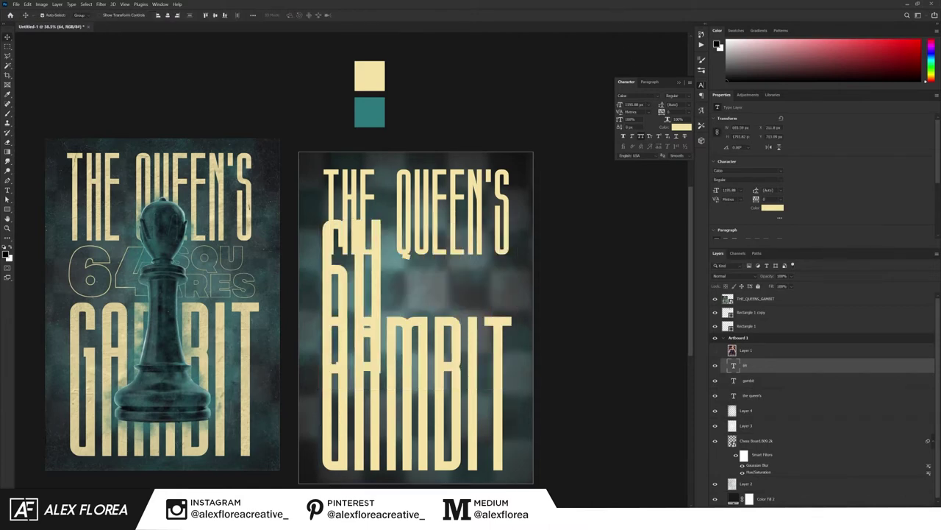
pyautogui.click(656, 96)
pyautogui.write('maze')
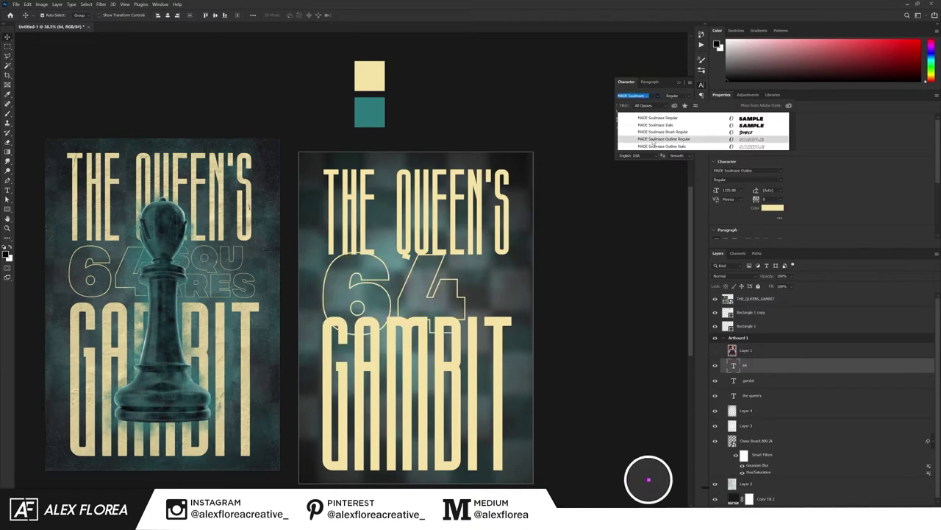
# Step: Set the 64 to MADE Soulmaze Outline, then shrink it and move it just below THE QUEEN'S
pyautogui.click(653, 139)
pyautogui.hotkey('ctrl', 't')
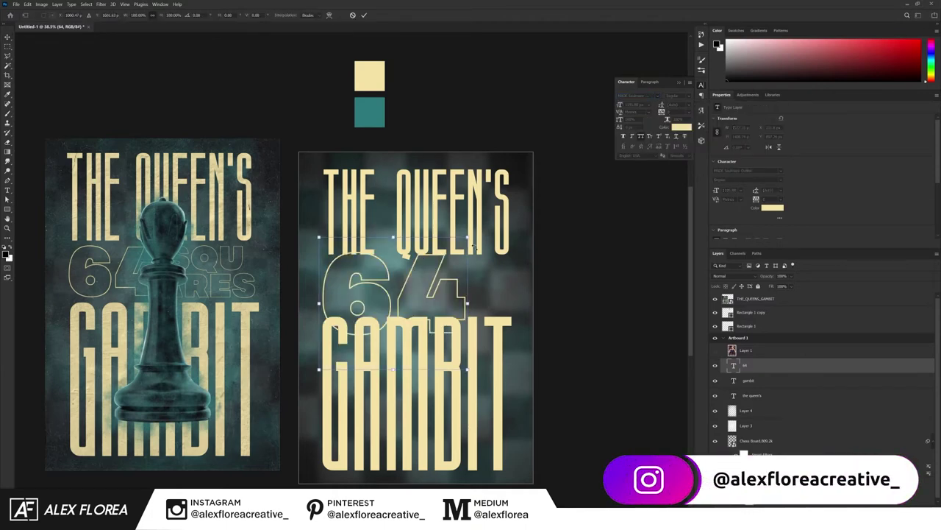
pyautogui.moveTo(473, 291)
pyautogui.mouseDown()
pyautogui.moveTo(425, 300)
pyautogui.moveTo(388, 228)
pyautogui.mouseUp()
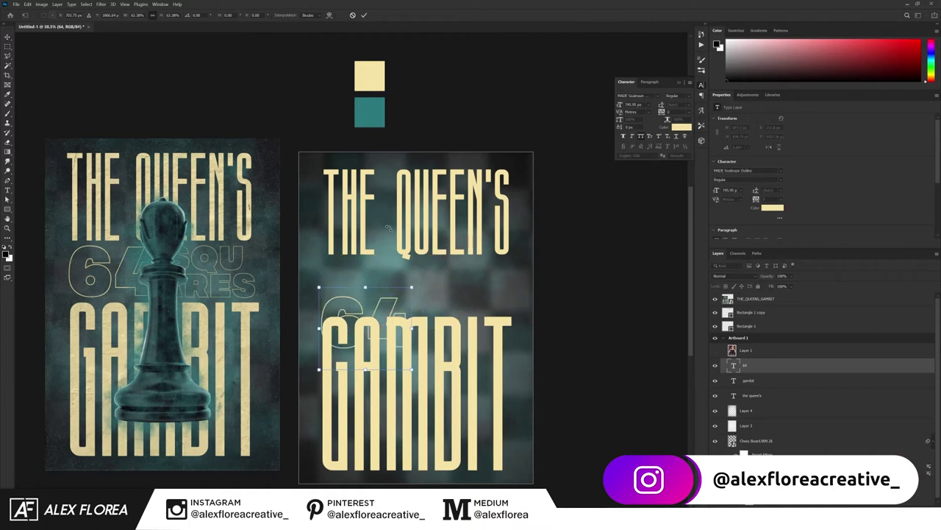
pyautogui.moveTo(374, 312); pyautogui.dragTo(375, 281)
pyautogui.press('Return')
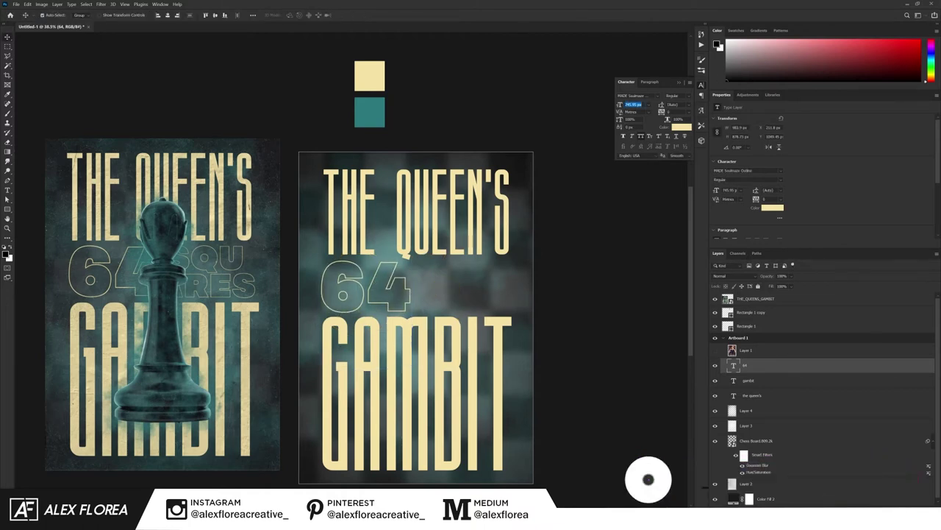
# Step: Duplicate the 64 to its right, retype the copy as SQU, and shrink it
pyautogui.moveTo(368, 269)
pyautogui.mouseDown()
pyautogui.moveTo(361, 274)
pyautogui.moveTo(476, 273)
pyautogui.mouseUp()
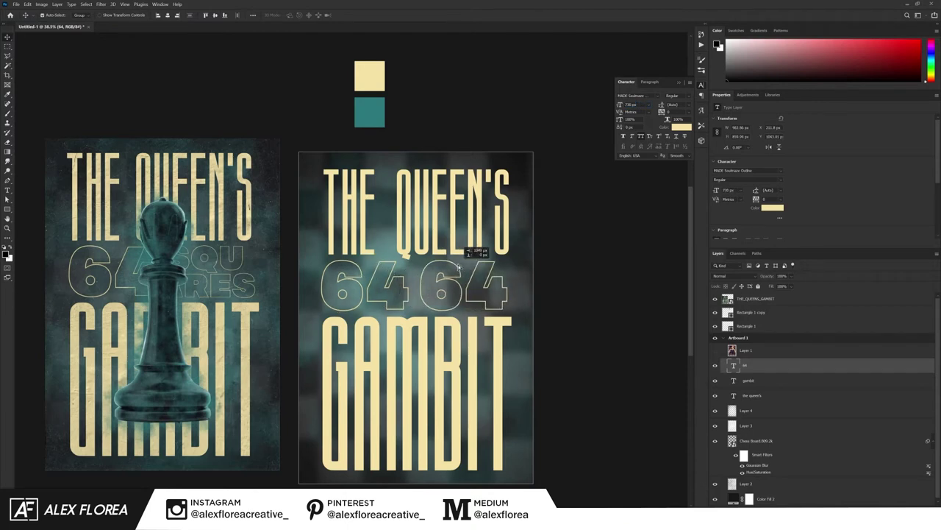
pyautogui.press('t')
pyautogui.doubleClick(458, 266)
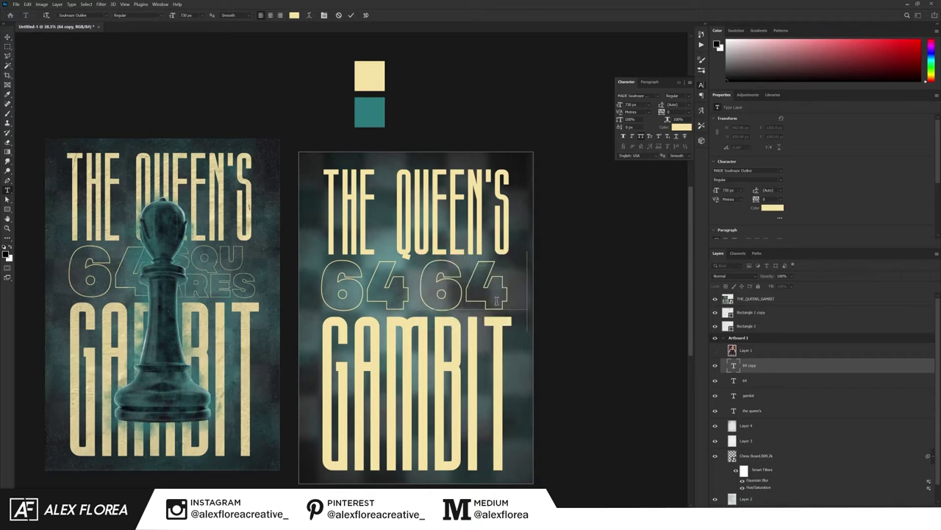
pyautogui.write('SQU')
pyautogui.hotkey('ctrl', 'Return')
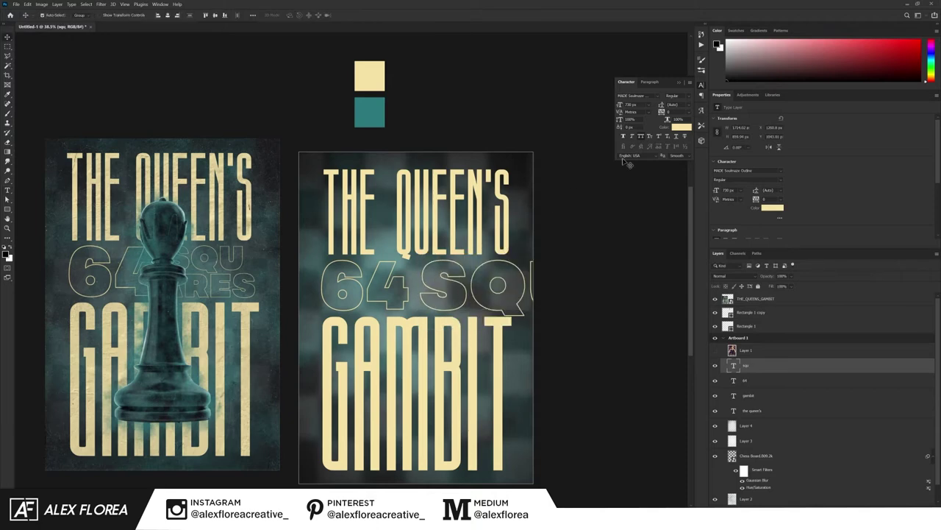
pyautogui.press('v')
pyautogui.hotkey('ctrl', 't')
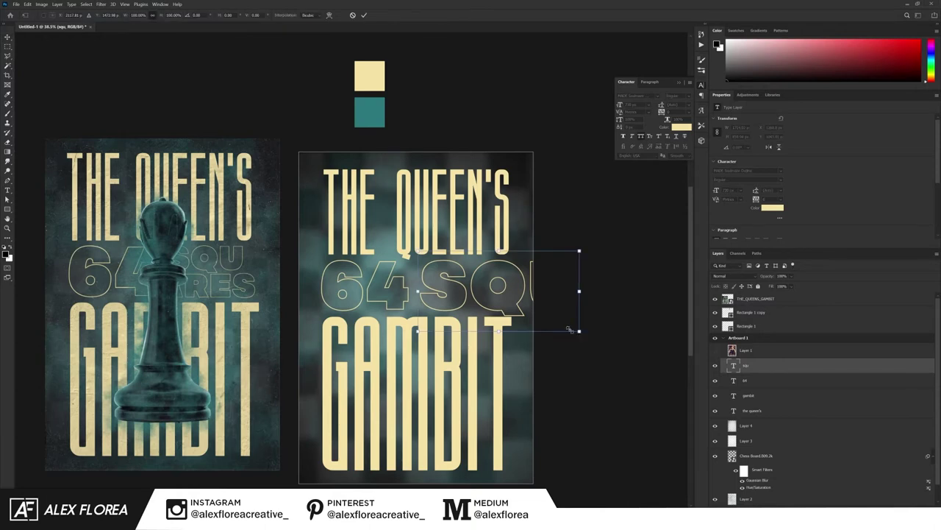
pyautogui.moveTo(570, 331)
pyautogui.mouseDown()
pyautogui.moveTo(465, 275)
pyautogui.moveTo(462, 296)
pyautogui.mouseUp()
pyautogui.press('Return')
# Step: Retype the copy below SQU as ARES
pyautogui.doubleClick(450, 296)
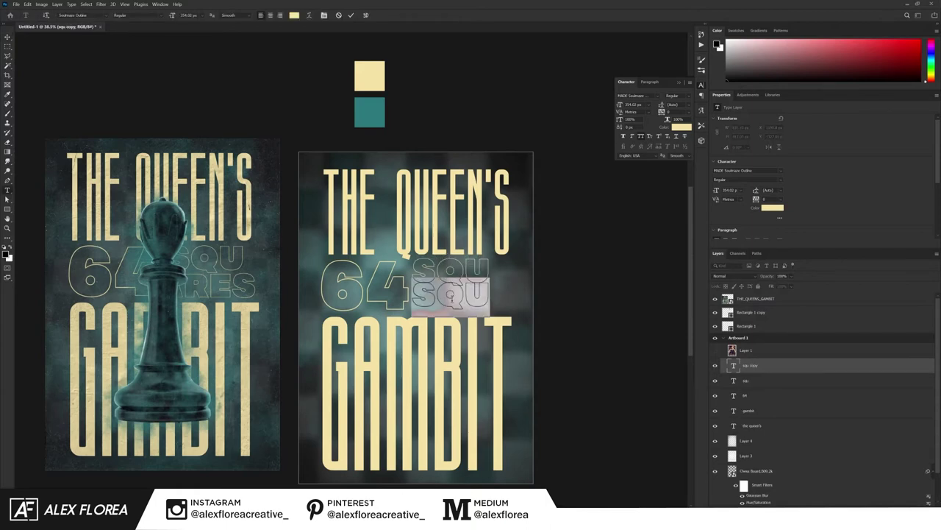
pyautogui.write('ARES')
pyautogui.hotkey('ctrl', 'Return')
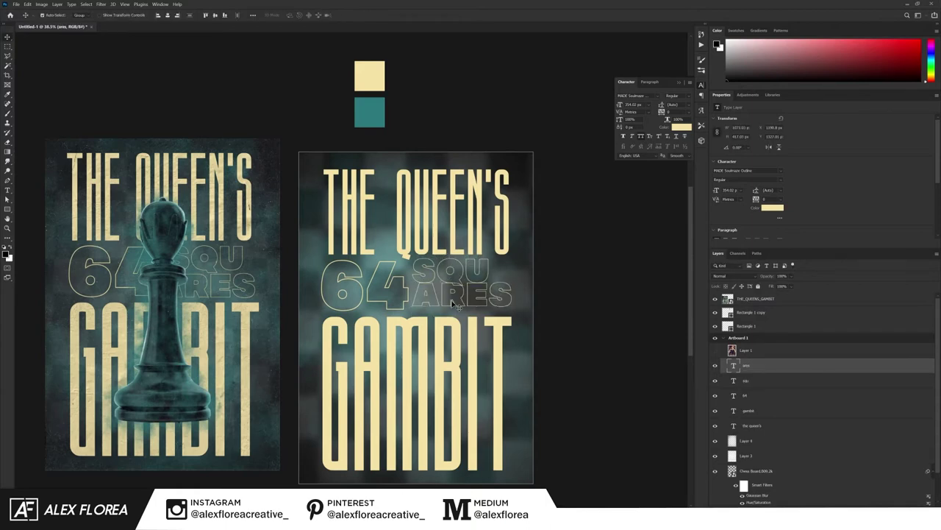
pyautogui.scroll(2, 445, 303)
pyautogui.scroll(2, 434, 298)
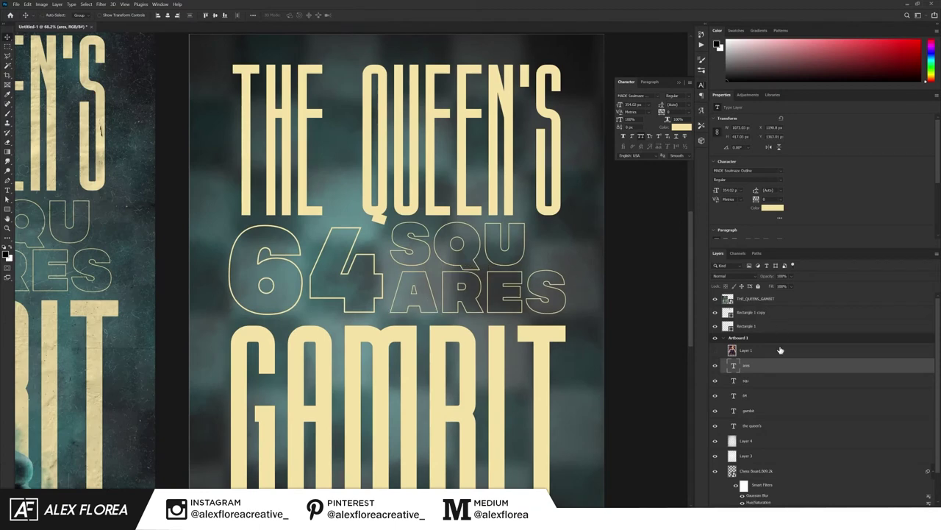
# Step: Shrink SQU and ARES together slightly, then select the SQU layer
pyautogui.keyDown('shift'); pyautogui.click(784, 381); pyautogui.keyUp('shift')
pyautogui.hotkey('ctrl', 't')
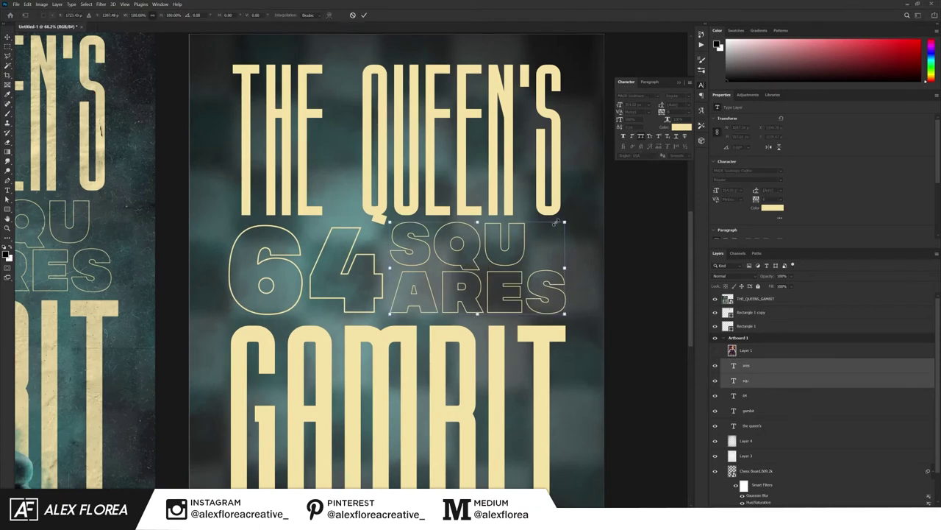
pyautogui.moveTo(556, 222); pyautogui.dragTo(582, 256)
pyautogui.press('Return')
pyautogui.scroll(-2, 601, 273)
pyautogui.scroll(-2, 600, 273)
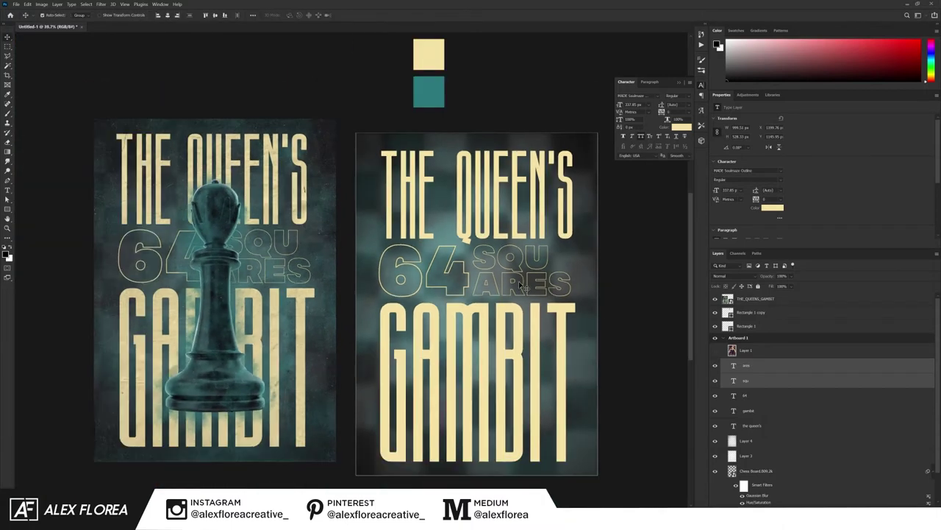
pyautogui.scroll(3, 568, 267)
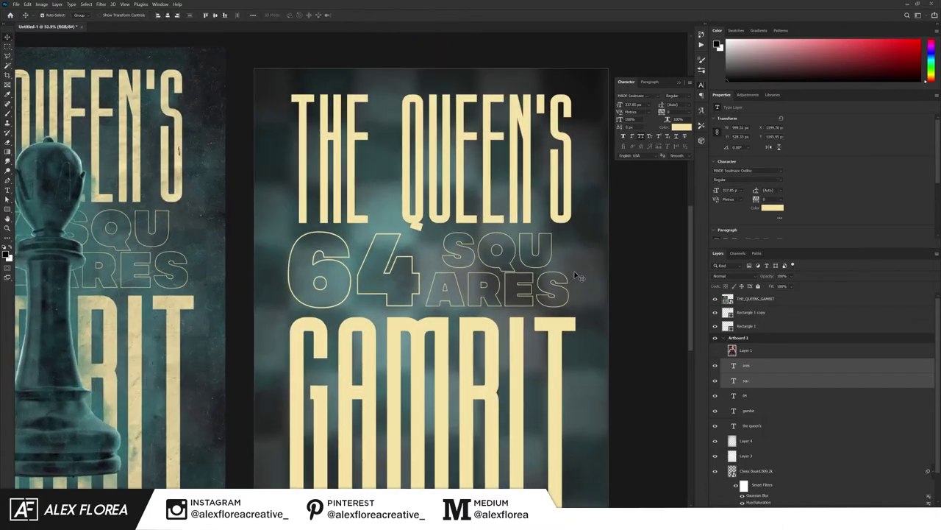
pyautogui.scroll(-3, 556, 271)
pyautogui.keyDown('ctrl'); pyautogui.click(514, 270); pyautogui.keyUp('ctrl')
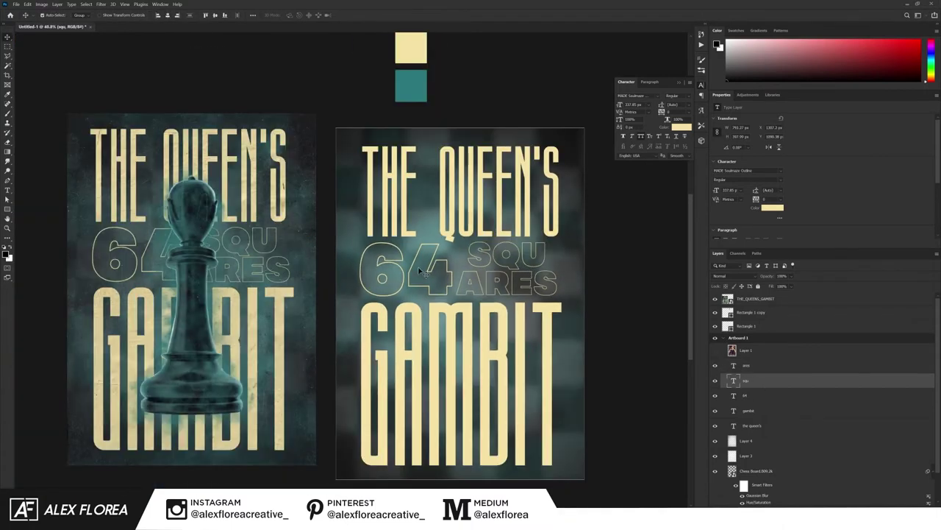
# Step: Group 64, SQU and ARES, and centre the group on the artboard
pyautogui.hotkey('ctrl', 'g')
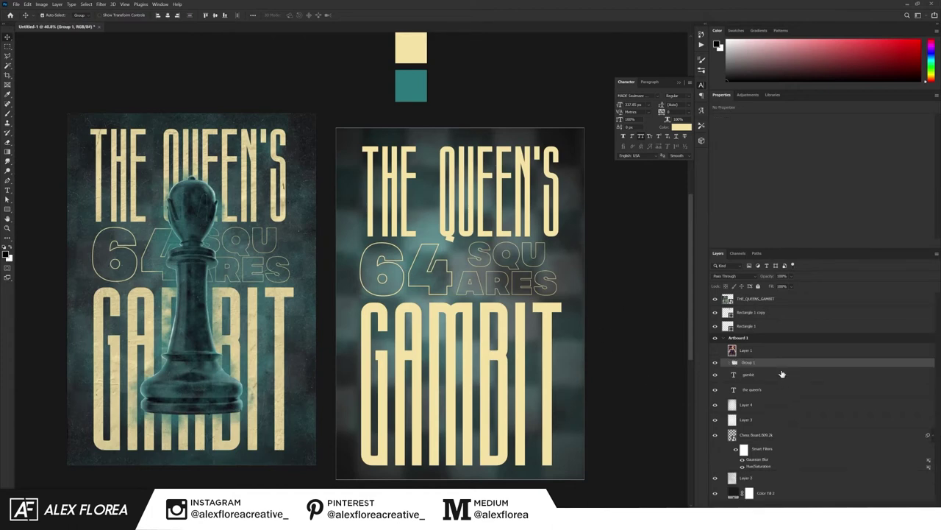
pyautogui.hotkey('ctrl', 'a')
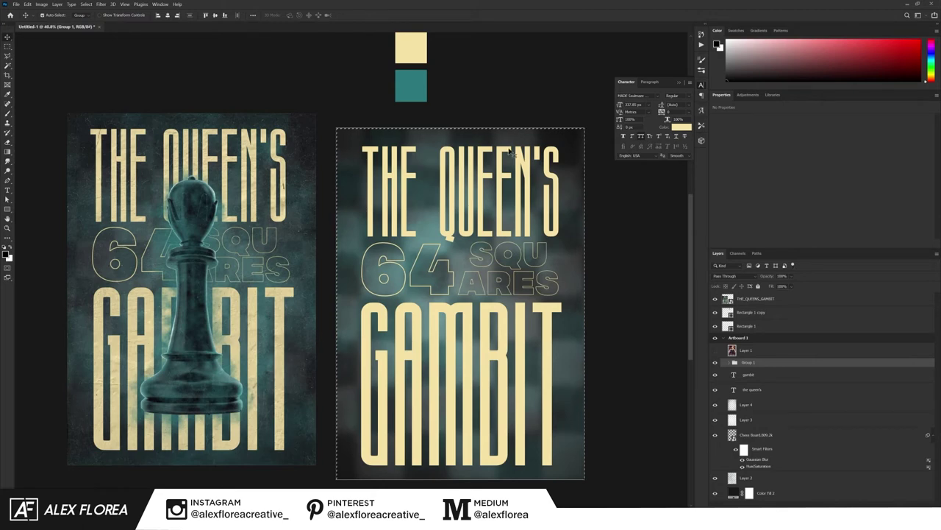
pyautogui.hotkey('ctrl', 'd')
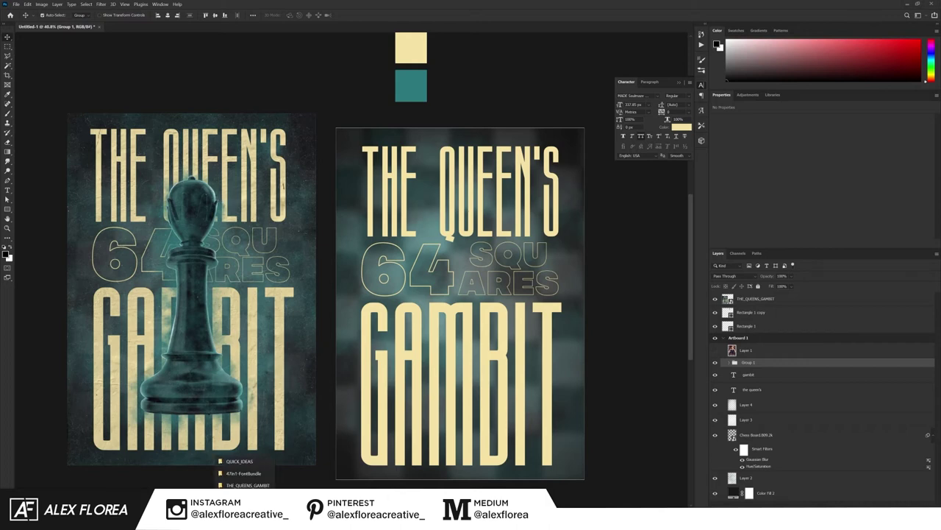
# Step: Place the chess queen image into the poster, enlarged and nudged up
pyautogui.click(243, 484)
pyautogui.moveTo(298, 74); pyautogui.dragTo(497, 277)
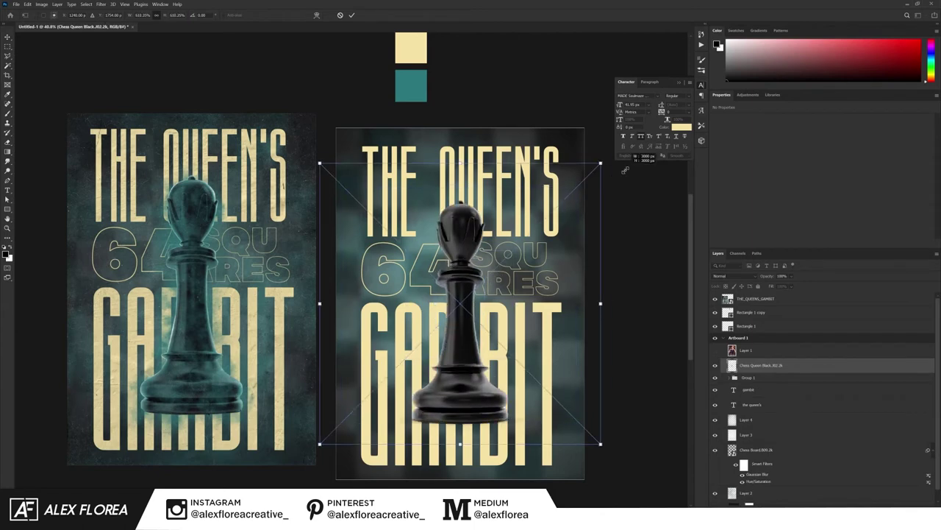
pyautogui.moveTo(600, 163); pyautogui.dragTo(620, 140)
pyautogui.press('Return')
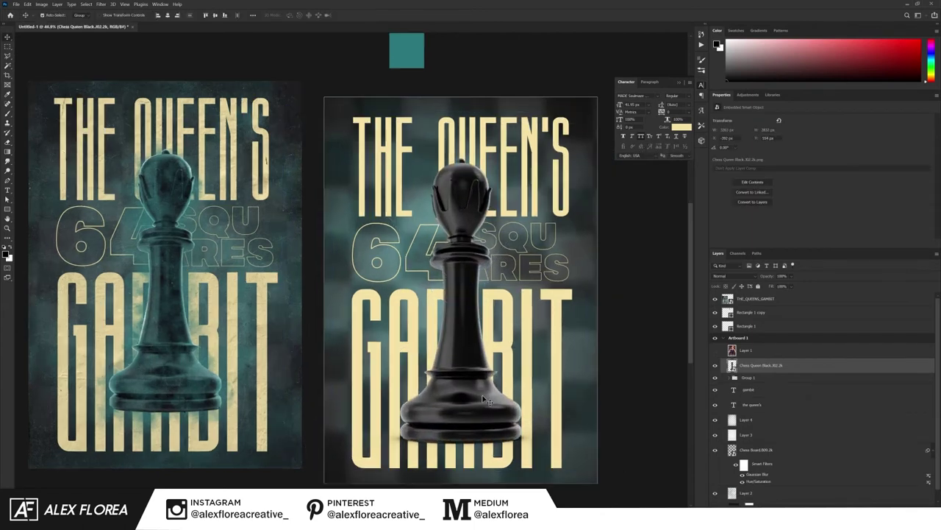
pyautogui.moveTo(485, 399); pyautogui.dragTo(483, 388)
# Step: Centre the queen horizontally and resize it to fill the poster's middle
pyautogui.hotkey('ctrl', 'a')
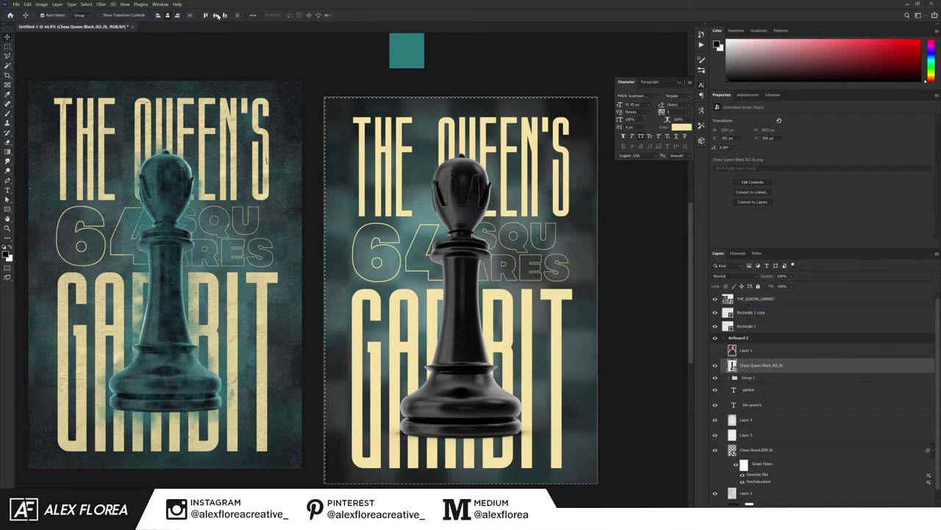
pyautogui.click(216, 15)
pyautogui.hotkey('ctrl', 't')
pyautogui.moveTo(325, 98); pyautogui.dragTo(315, 132)
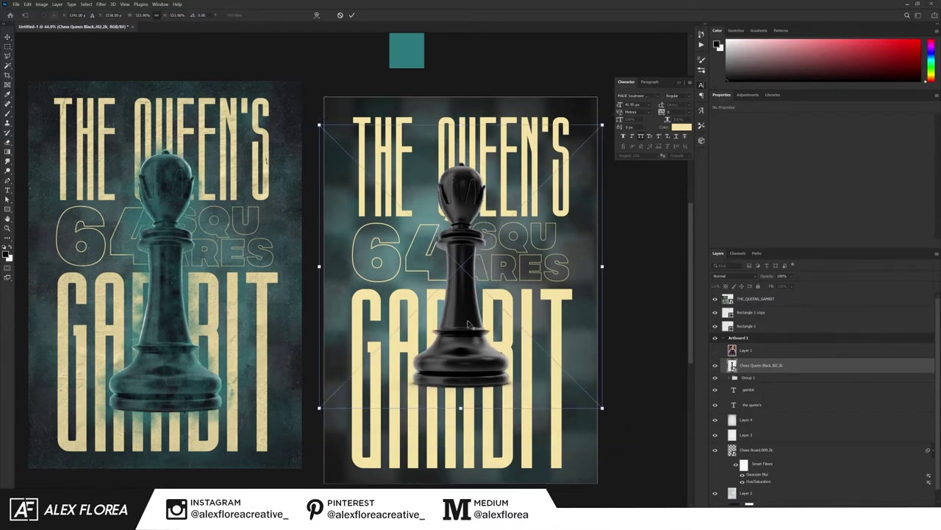
pyautogui.moveTo(603, 407); pyautogui.dragTo(622, 440)
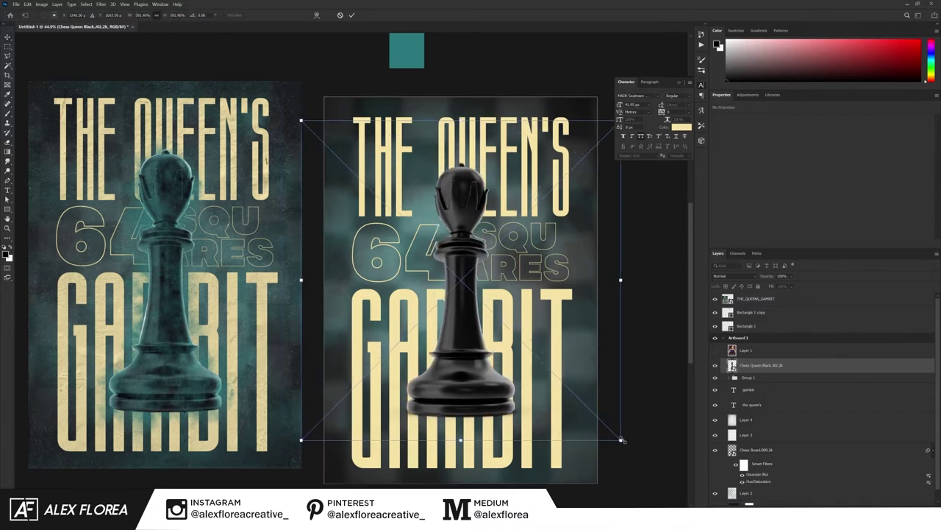
pyautogui.press('Return')
# Step: Add a new empty layer above Group 1
pyautogui.moveTo(420, 408); pyautogui.dragTo(381, 386)
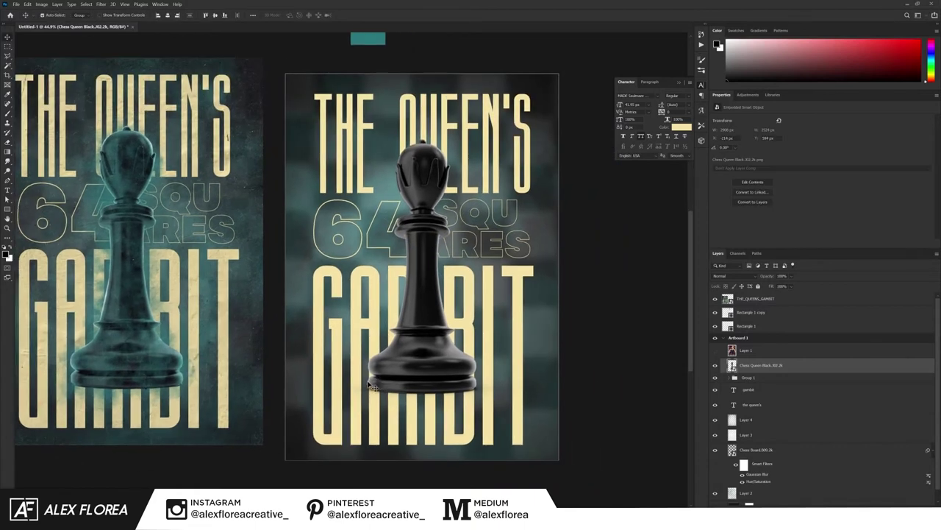
pyautogui.click(763, 378)
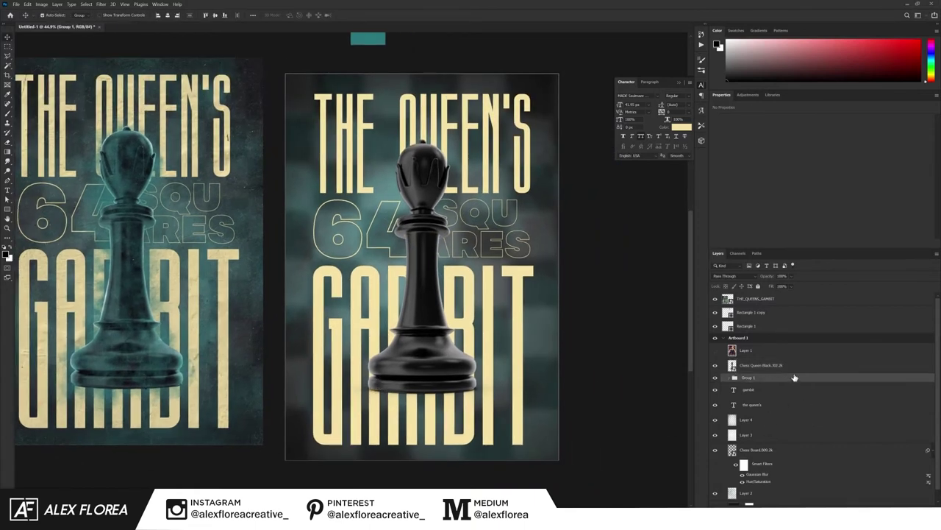
pyautogui.click(919, 506)
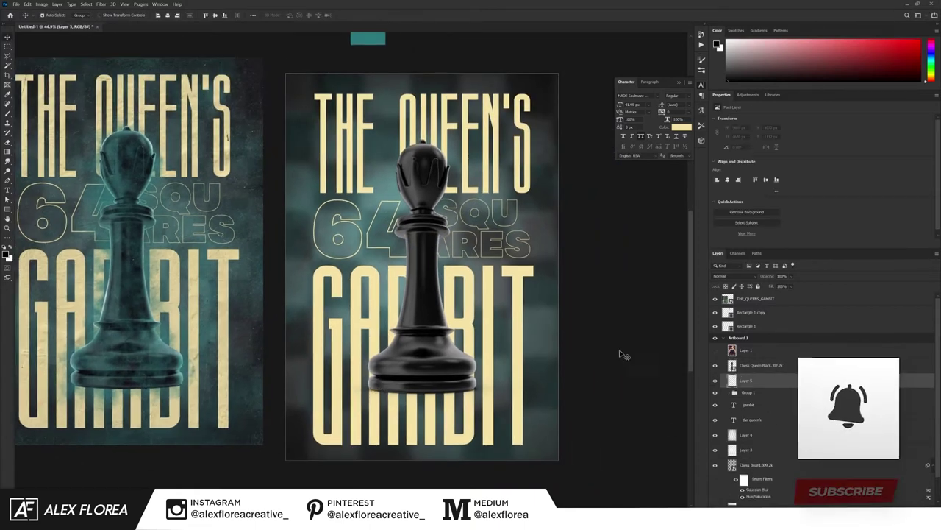
# Step: Set up a smaller smoke brush with the teal sampled from the palette swatch
pyautogui.press('b')
pyautogui.click(45, 14)
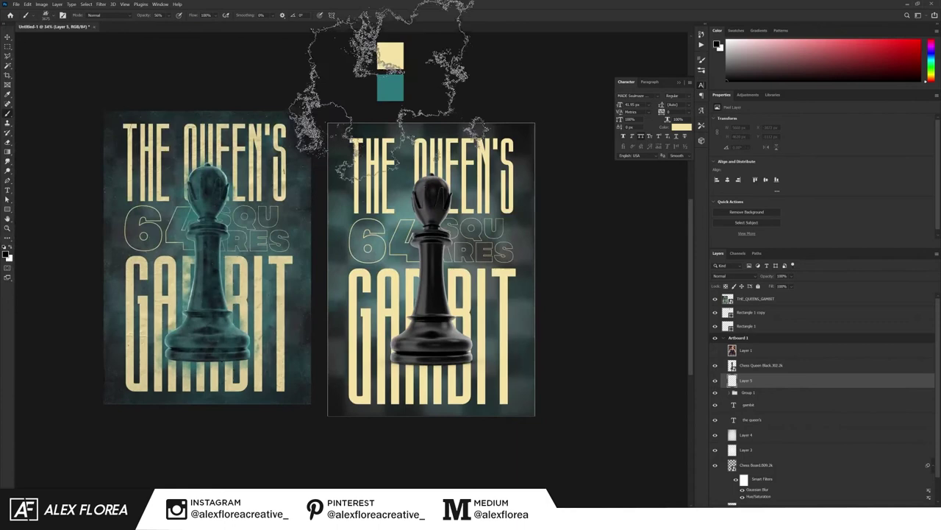
pyautogui.press('i')
pyautogui.click(389, 87)
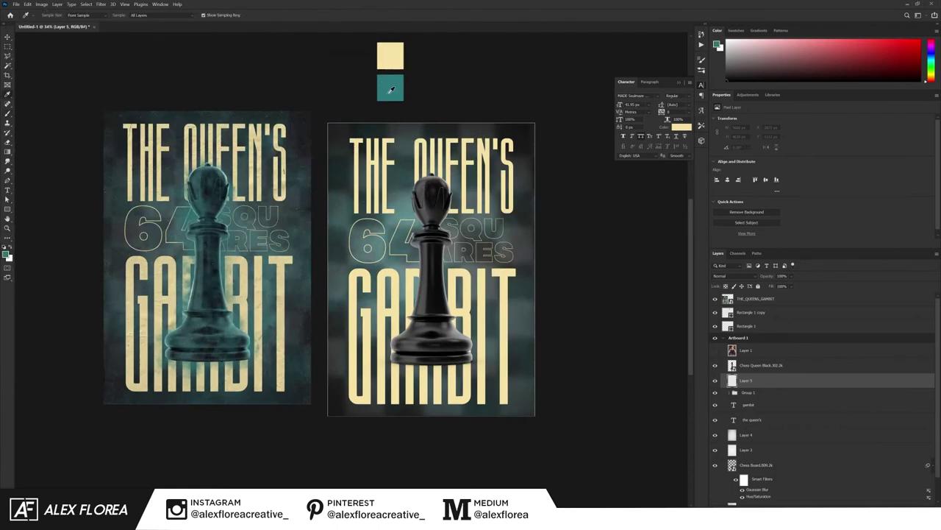
pyautogui.click(717, 45)
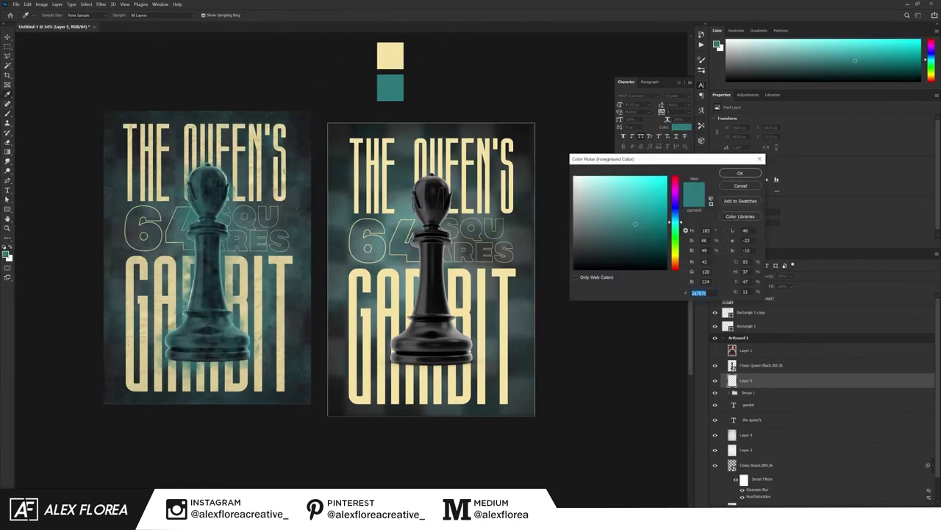
pyautogui.click(740, 174)
pyautogui.press('b')
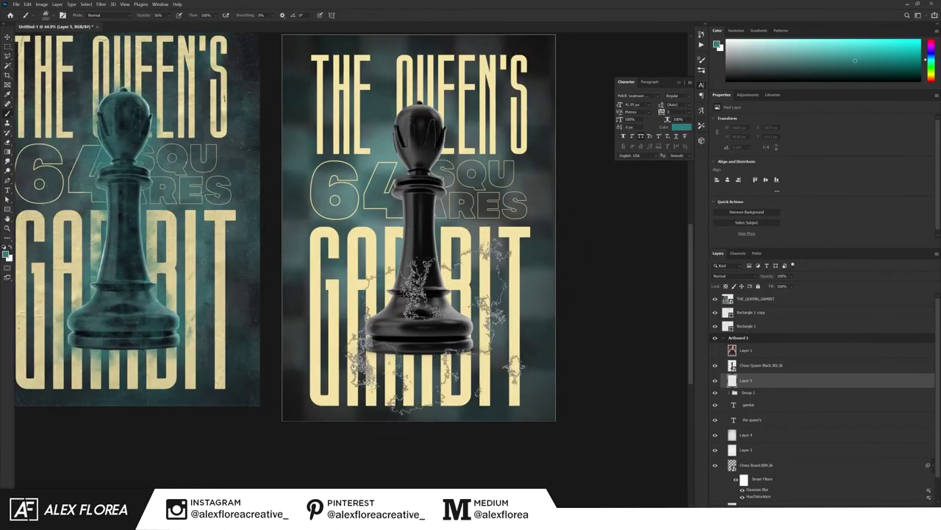
pyautogui.scroll(2, 460, 386)
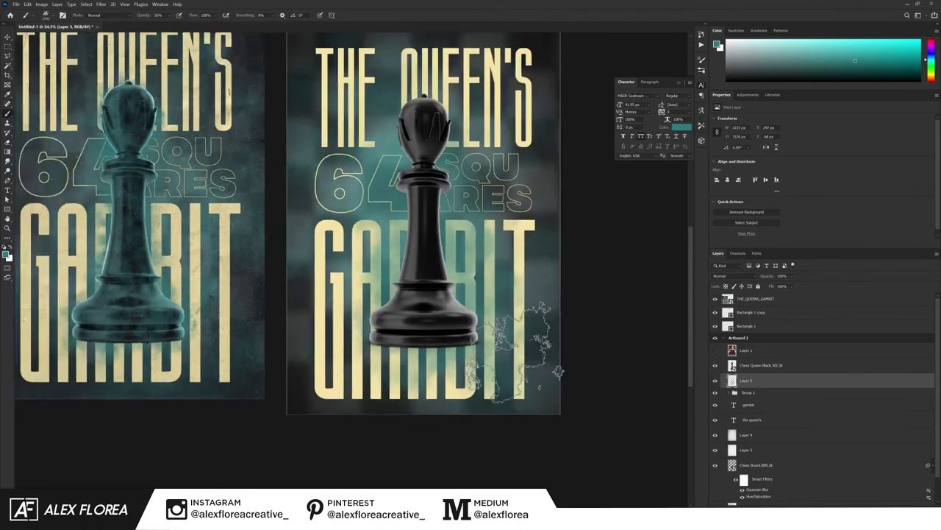
pyautogui.scroll(-2, 552, 367)
pyautogui.scroll(2, 319, 303)
pyautogui.moveTo(319, 303); pyautogui.dragTo(378, 315)
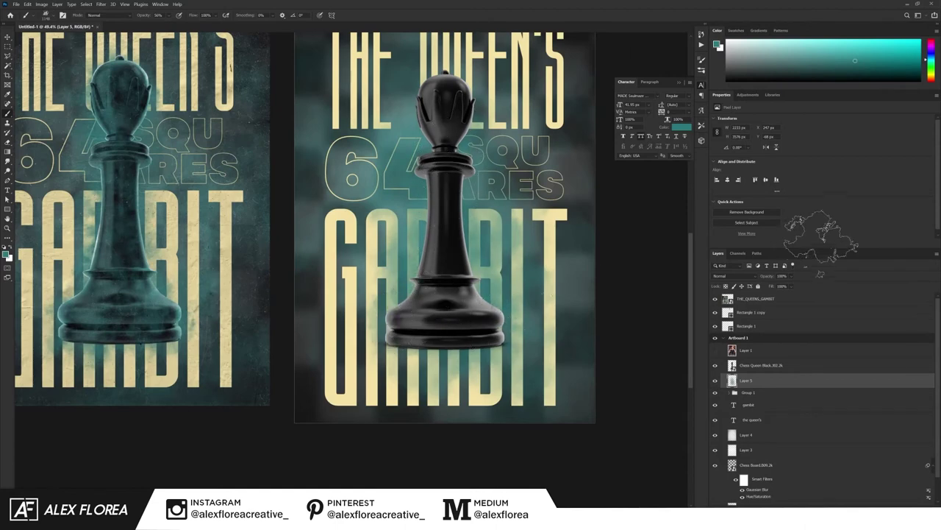
# Step: Lower the shading layer's opacity to 30%, raise it to 60%, and add a new layer
pyautogui.press('v')
pyautogui.scroll(1, 464, 151)
pyautogui.press('3')
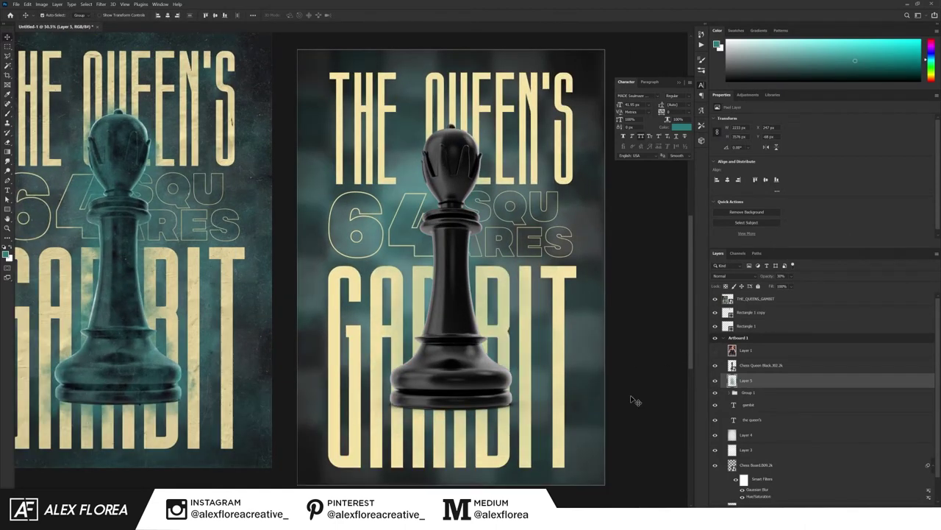
pyautogui.press('6')
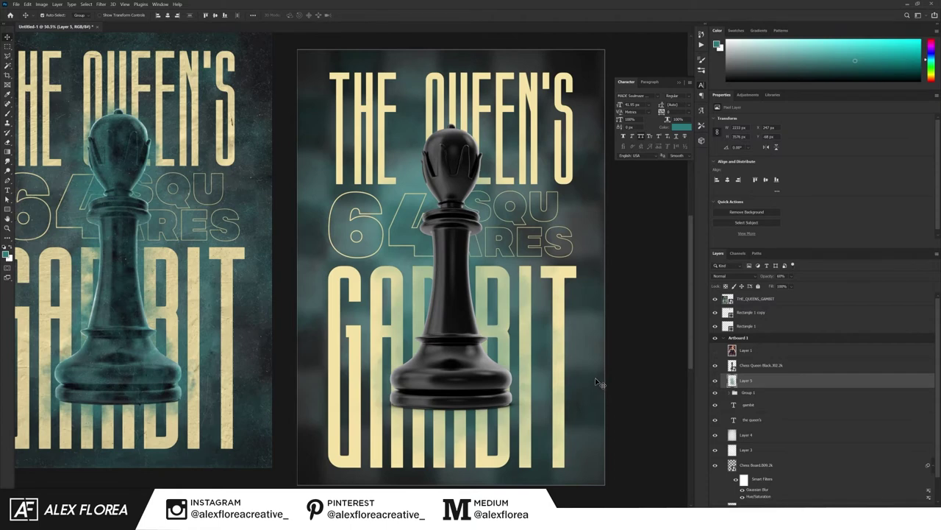
pyautogui.scroll(-1, 597, 383)
pyautogui.hotkey('ctrl', 'shift', 'alt', 'n')
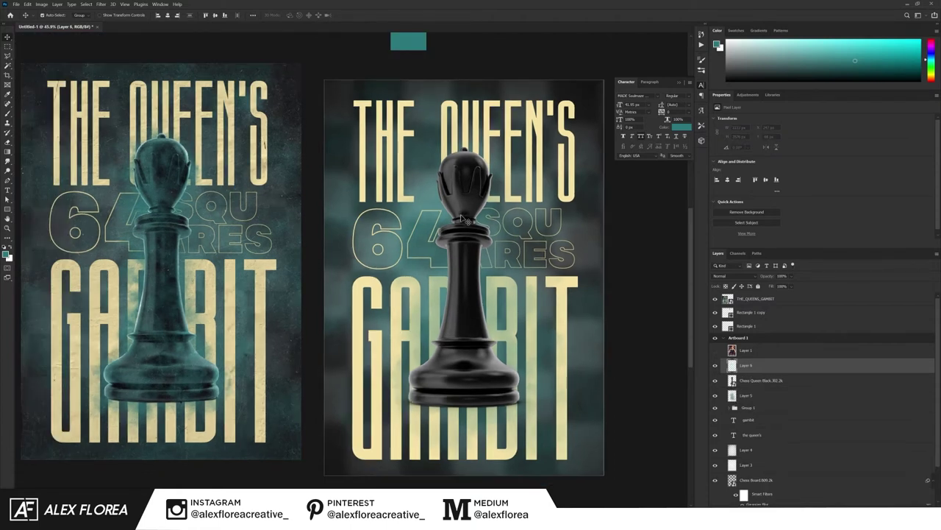
# Step: Paint teal texture over the black queen with a 70% opacity brush
pyautogui.press('b')
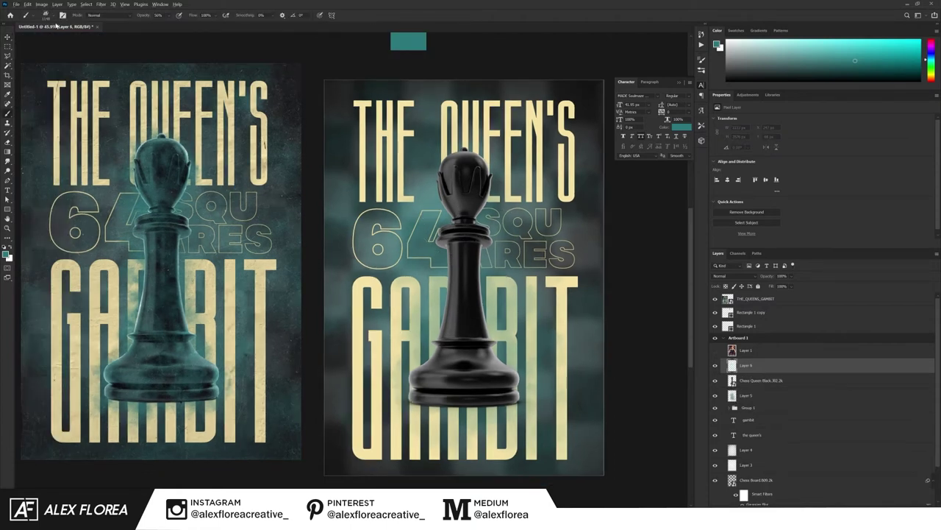
pyautogui.press('7')
pyautogui.moveTo(464, 158)
pyautogui.mouseDown()
pyautogui.moveTo(529, 376)
pyautogui.moveTo(441, 386)
pyautogui.mouseUp()
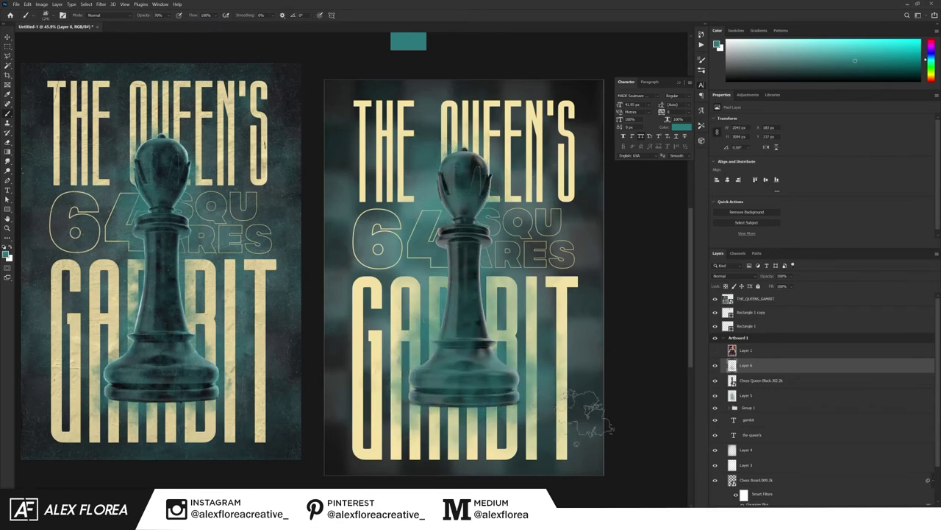
# Step: Add Layer 7 above Chess Queen Black, set it to Overlay, and clip it to the queen
pyautogui.click(784, 382)
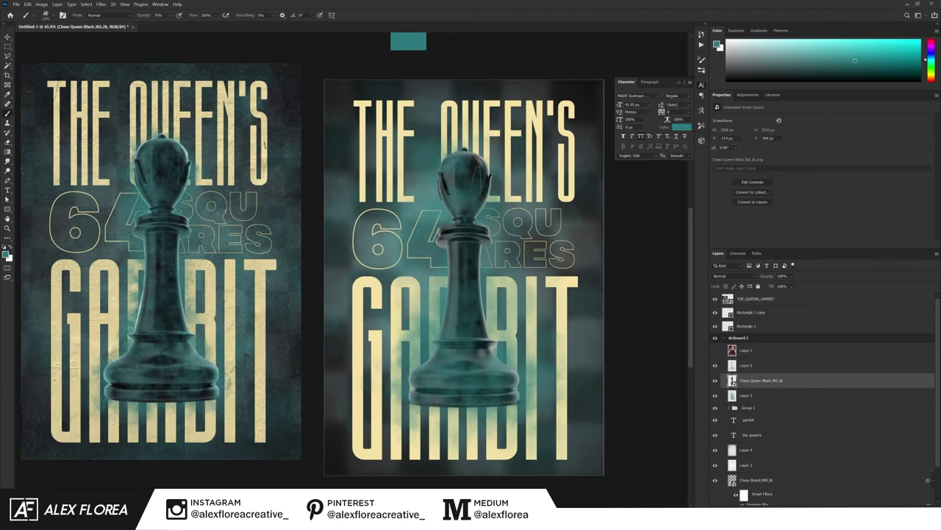
pyautogui.hotkey('ctrl', 'shift', 'alt', 'n')
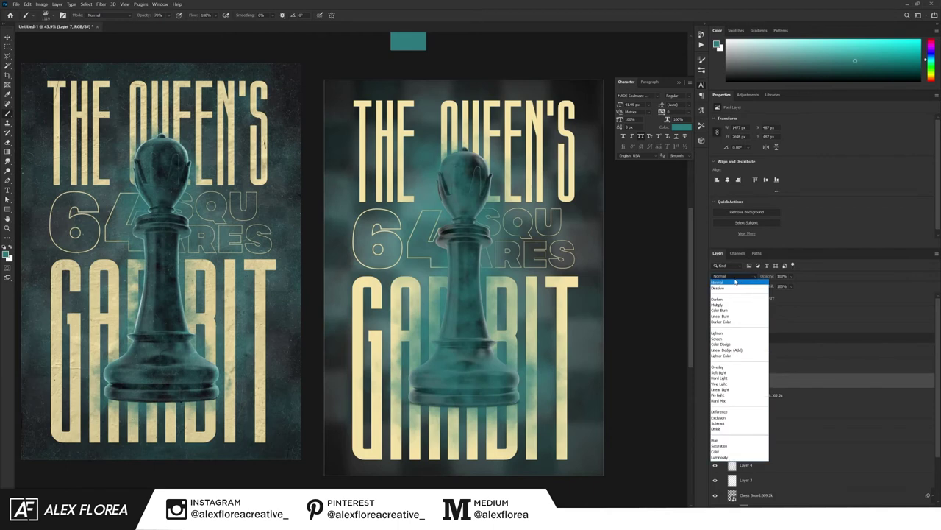
pyautogui.click(733, 367)
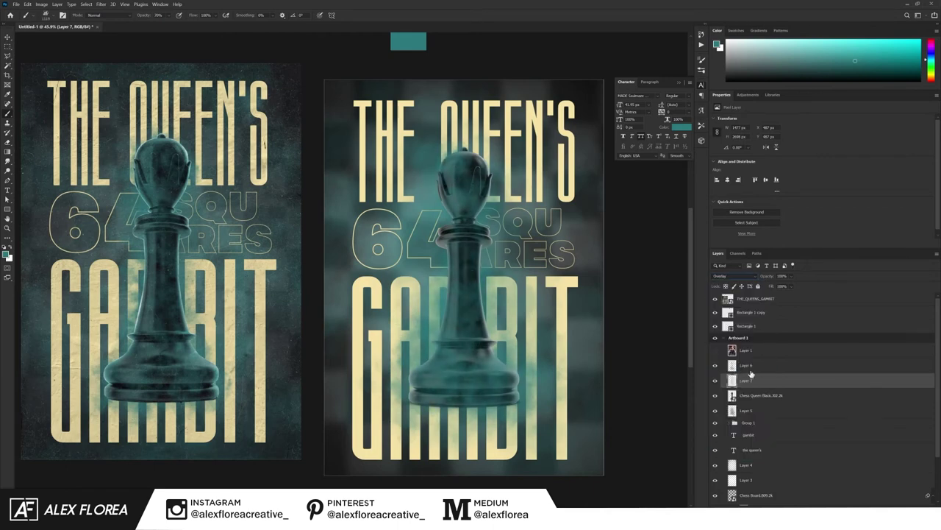
pyautogui.click(756, 394)
pyautogui.press('v')
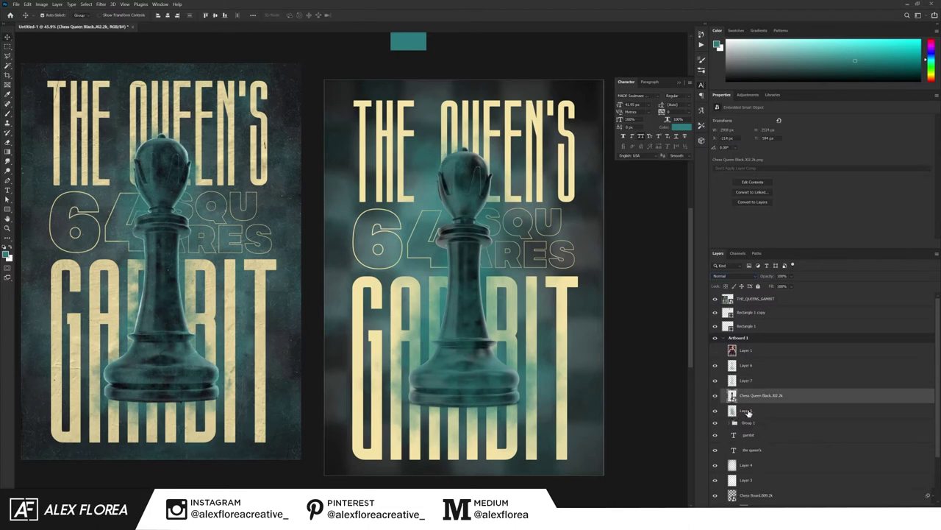
pyautogui.click(749, 384)
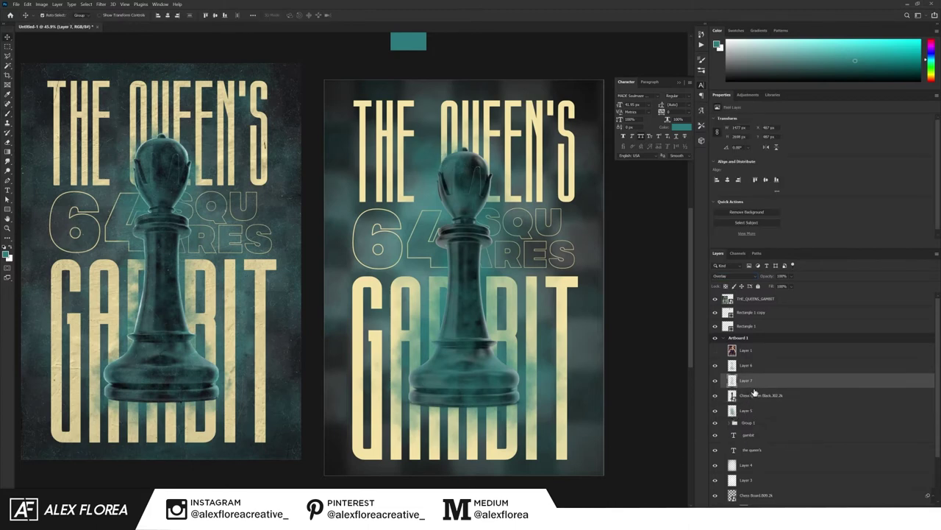
pyautogui.moveTo(753, 386); pyautogui.dragTo(765, 399)
# Step: Toggle Layer 7 to compare, turn Layer 6 back on, and select Layer 6
pyautogui.click(715, 379)
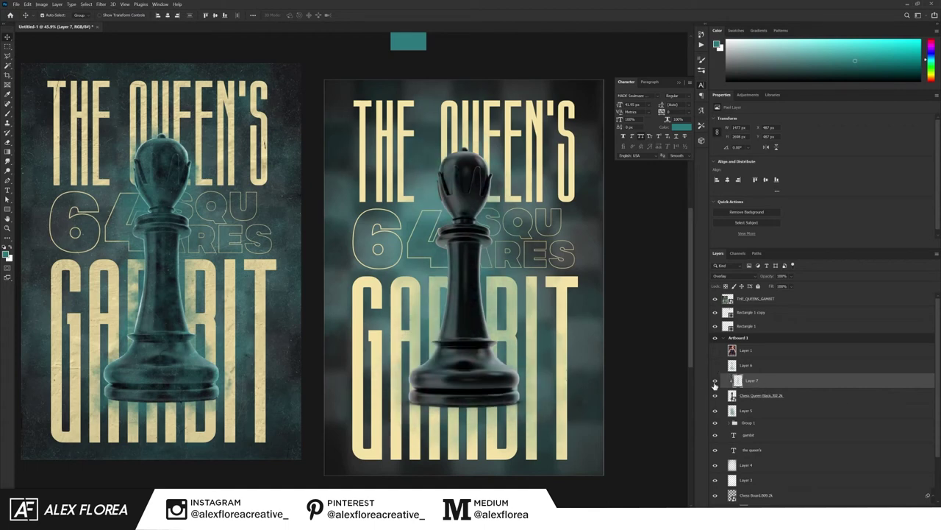
pyautogui.click(715, 380)
pyautogui.press('b')
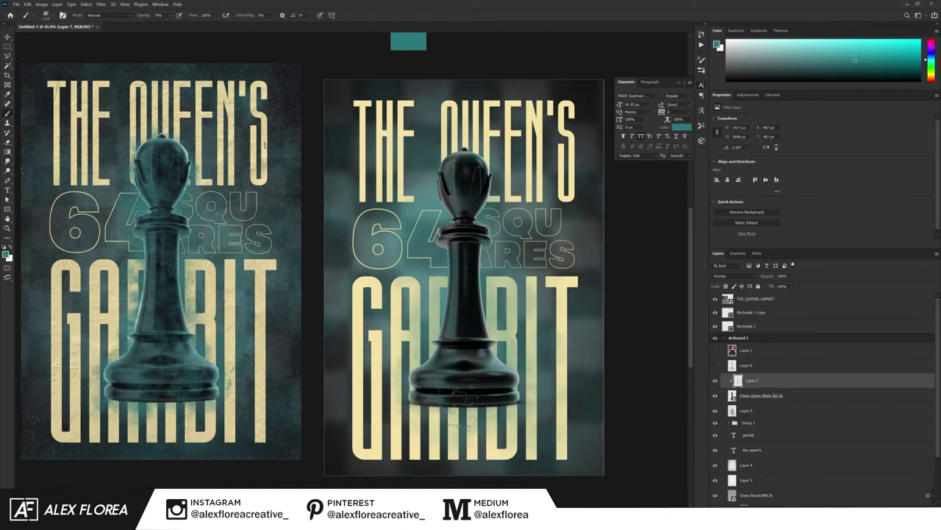
pyautogui.click(715, 365)
pyautogui.scroll(-2, 589, 295)
pyautogui.press('v')
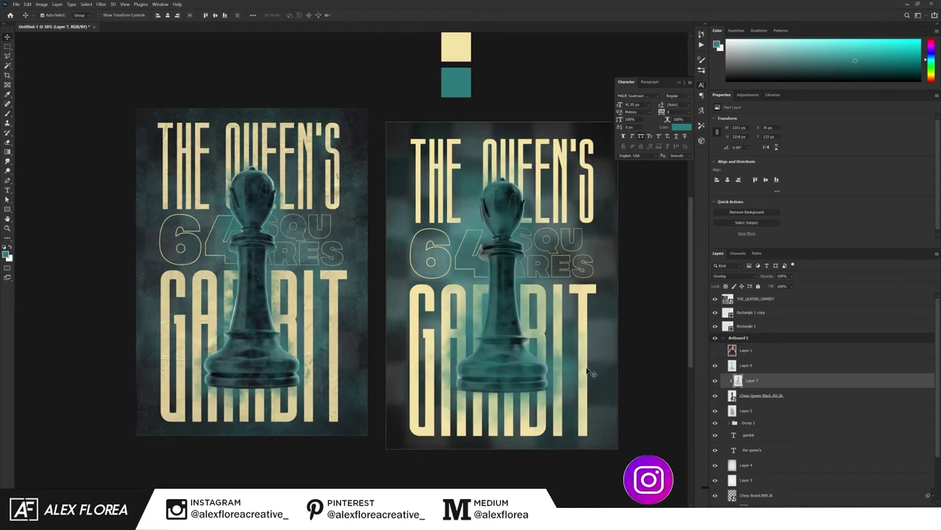
pyautogui.scroll(2, 648, 372)
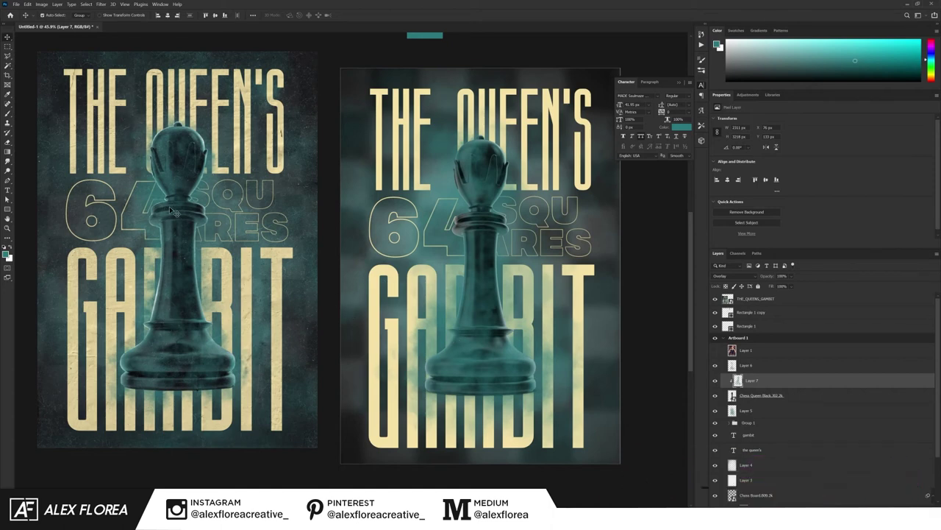
pyautogui.click(376, 77)
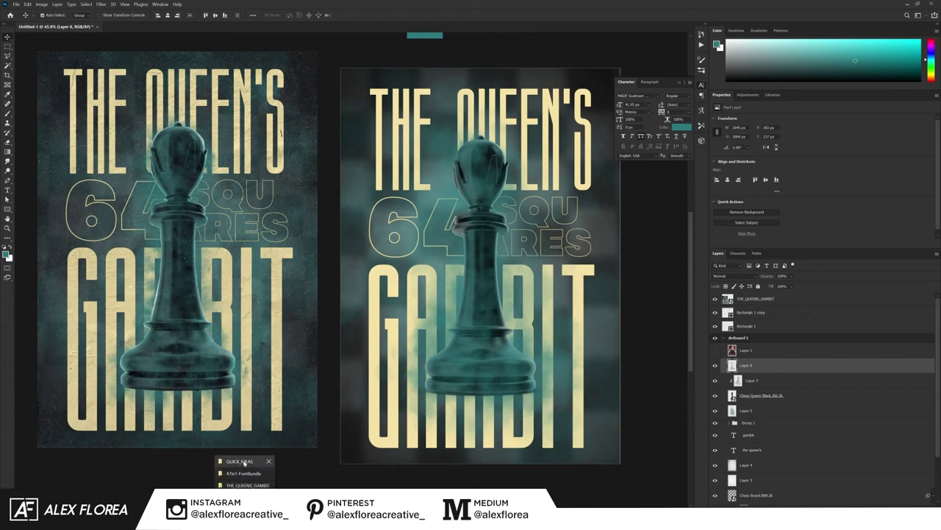
# Step: Place the cracked paper texture, enlarged past the poster edges and rotated to portrait
pyautogui.click(248, 485)
pyautogui.moveTo(169, 103)
pyautogui.mouseDown()
pyautogui.moveTo(343, 463)
pyautogui.moveTo(458, 352)
pyautogui.mouseUp()
pyautogui.scroll(-2, 537, 337)
pyautogui.moveTo(593, 220); pyautogui.dragTo(676, 207)
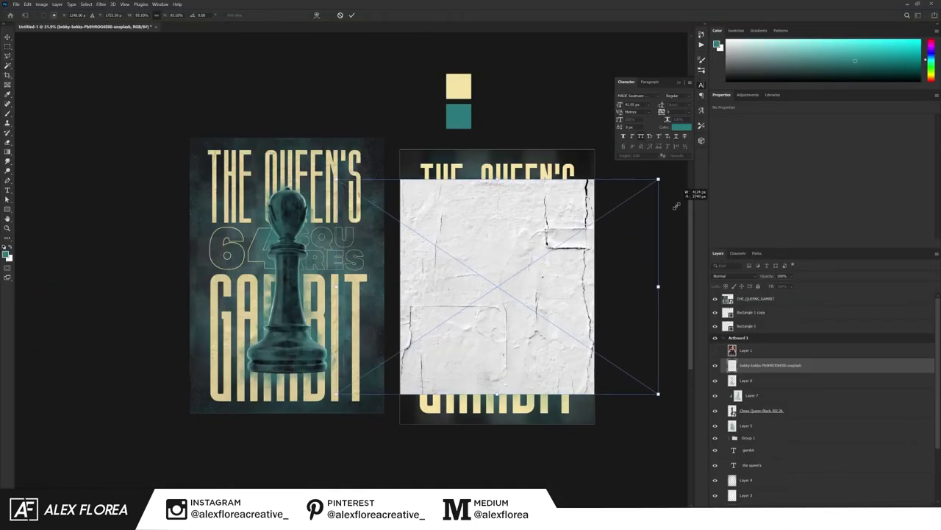
pyautogui.moveTo(654, 400); pyautogui.dragTo(383, 444)
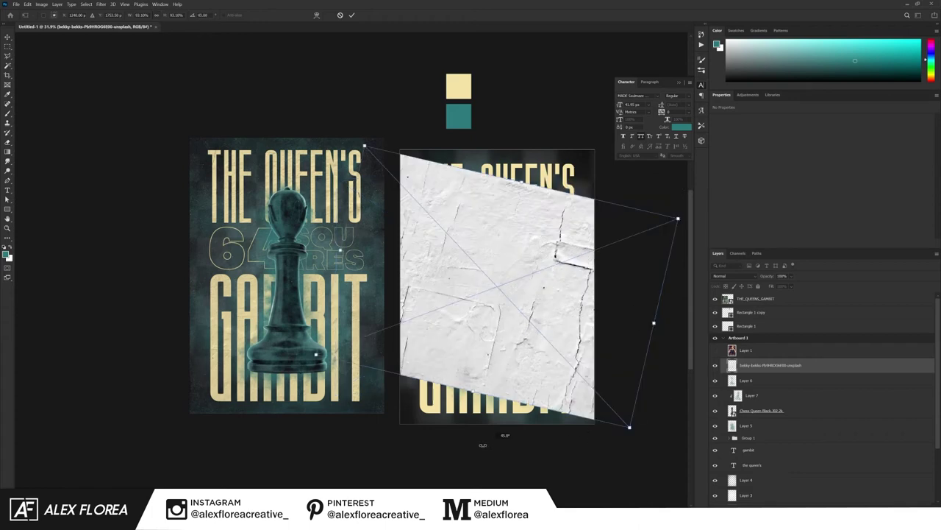
pyautogui.click(350, 16)
# Step: Desaturate the texture to Saturation -100 and blend it as Multiply
pyautogui.hotkey('ctrl', 'u')
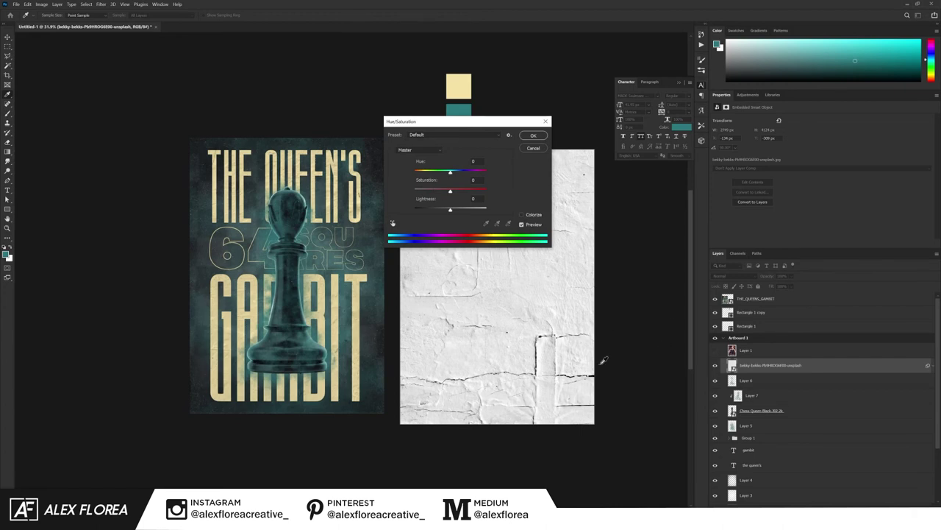
pyautogui.moveTo(442, 192); pyautogui.dragTo(401, 191)
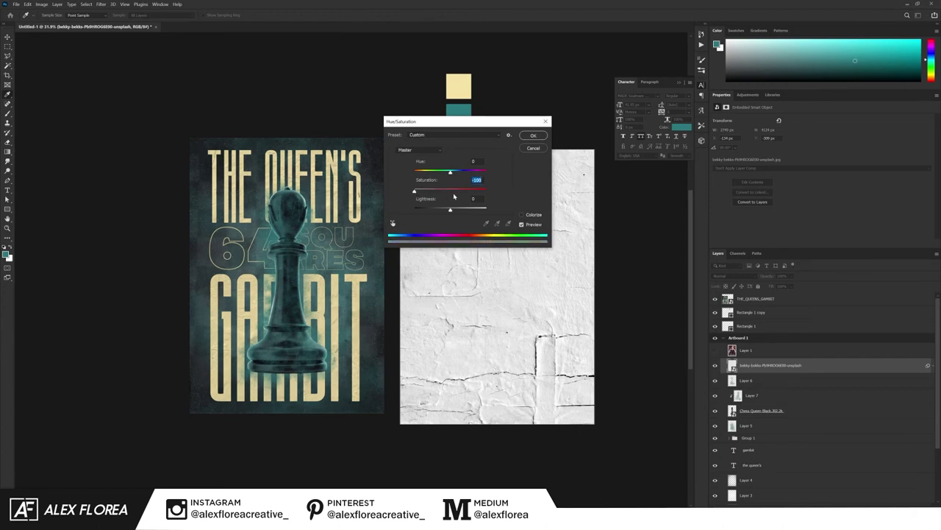
pyautogui.click(533, 135)
pyautogui.click(728, 276)
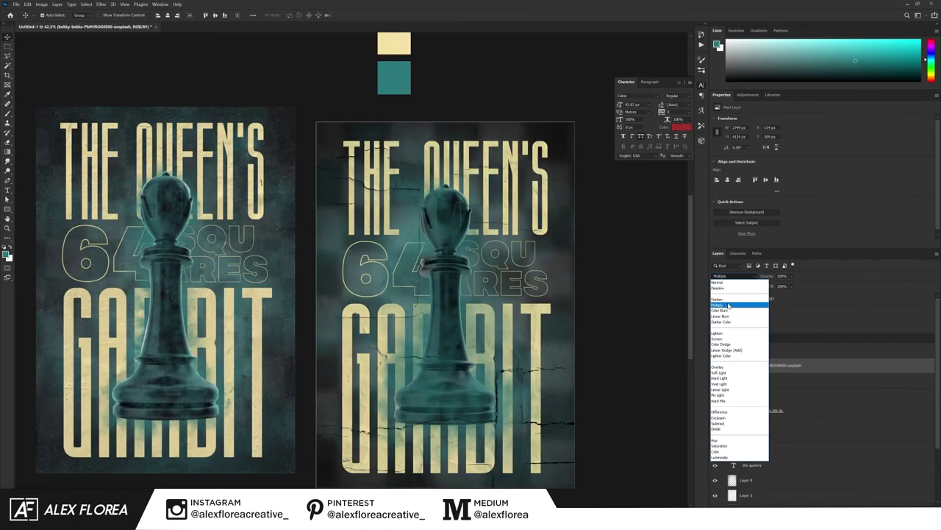
pyautogui.click(719, 305)
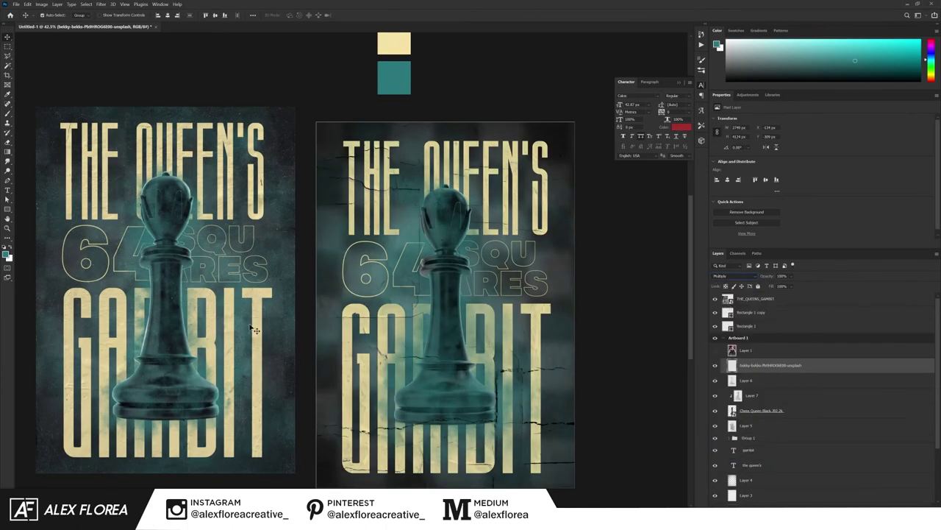
# Step: Spot-heal the cracks around the letter B, across the lower letters and near the queen's base
pyautogui.scroll(3, 254, 330)
pyautogui.scroll(3, 420, 242)
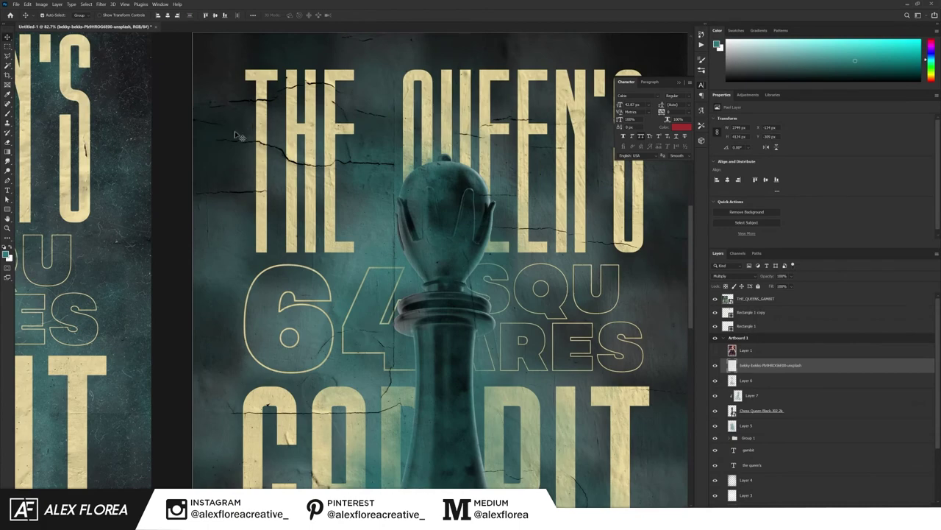
pyautogui.scroll(-5, 560, 145)
pyautogui.scroll(-1, 354, 152)
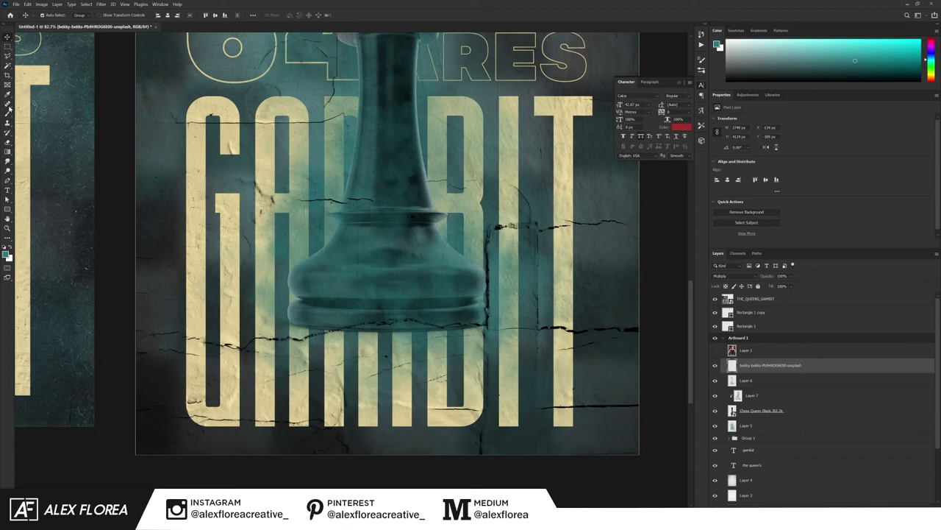
pyautogui.click(8, 107)
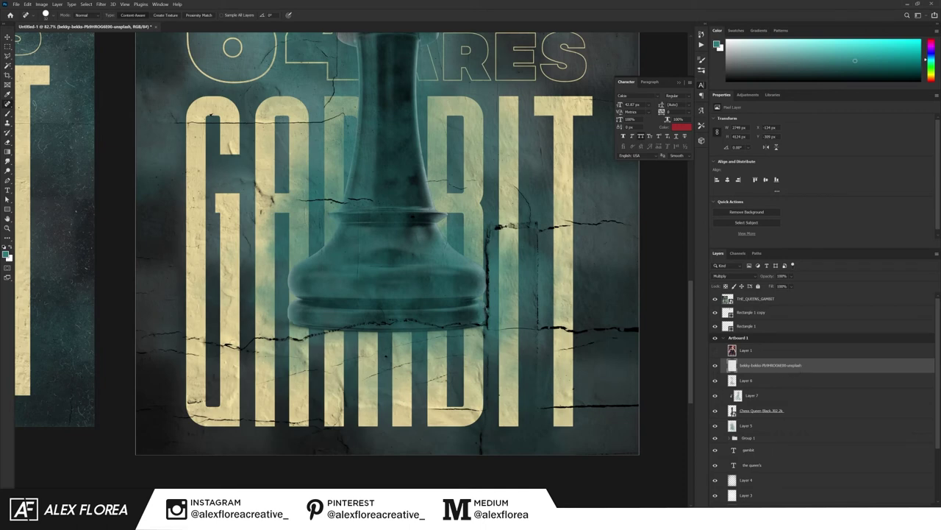
pyautogui.moveTo(417, 181)
pyautogui.mouseDown()
pyautogui.moveTo(530, 192)
pyautogui.moveTo(489, 330)
pyautogui.mouseUp()
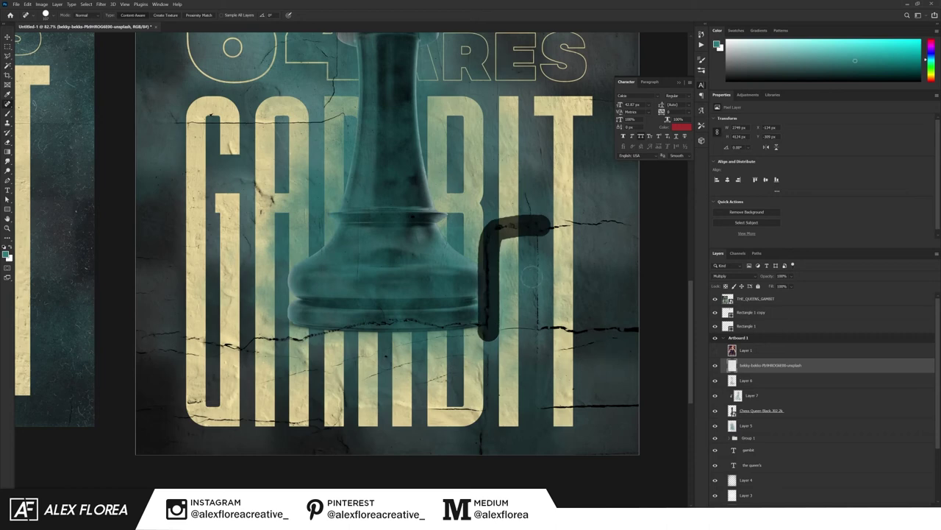
pyautogui.click(536, 273)
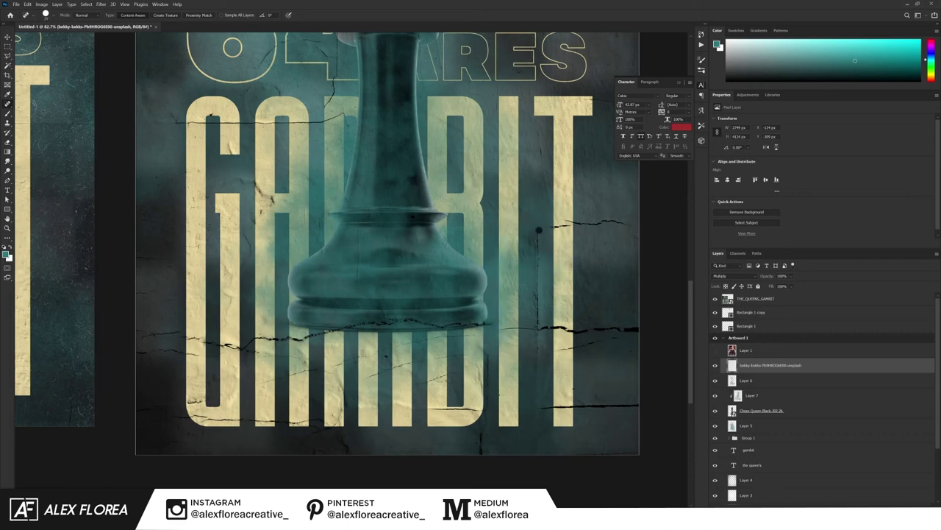
pyautogui.moveTo(538, 230)
pyautogui.mouseDown()
pyautogui.moveTo(539, 321)
pyautogui.moveTo(639, 328)
pyautogui.mouseUp()
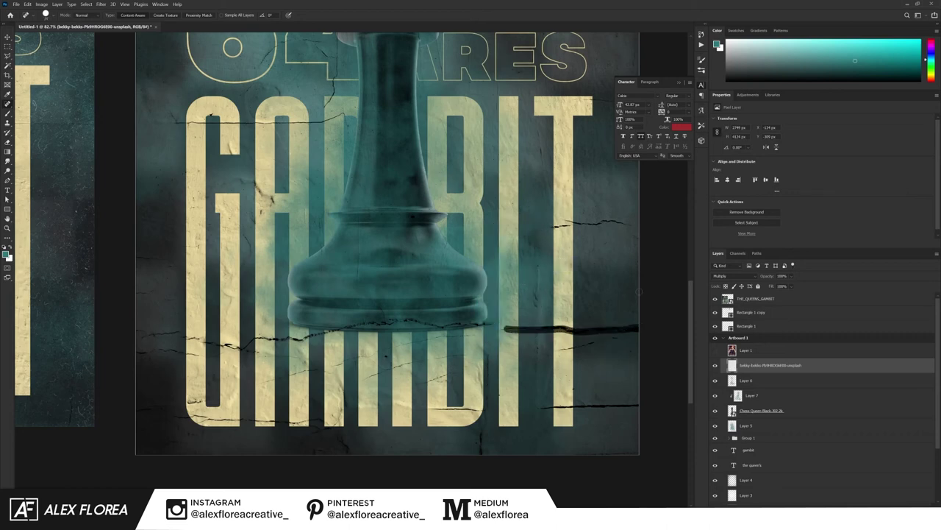
pyautogui.moveTo(635, 222); pyautogui.dragTo(546, 226)
pyautogui.moveTo(492, 327); pyautogui.dragTo(206, 342)
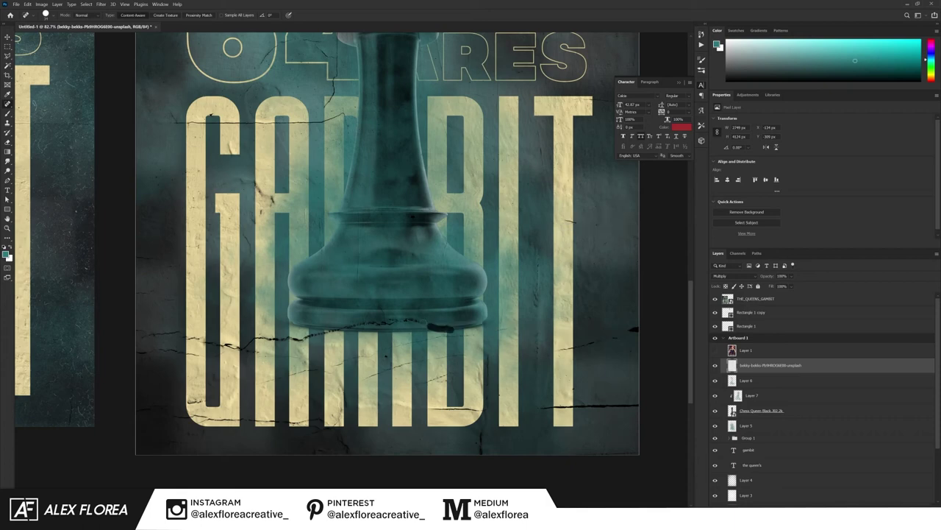
pyautogui.moveTo(357, 346); pyautogui.dragTo(470, 338)
pyautogui.moveTo(556, 342); pyautogui.dragTo(639, 331)
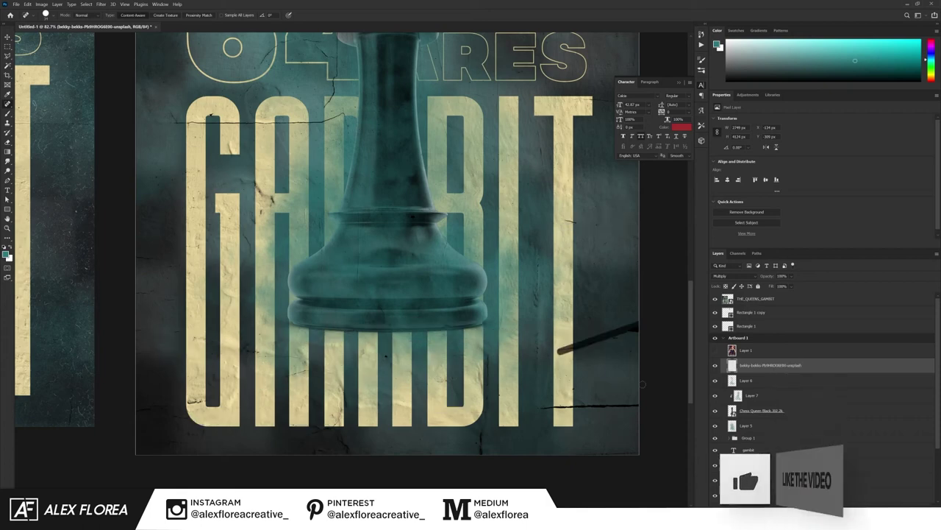
pyautogui.moveTo(303, 356); pyautogui.dragTo(198, 356)
# Step: Heal the crack across the 64 outline and the dark blemishes near GAMBIT
pyautogui.scroll(5, 388, 243)
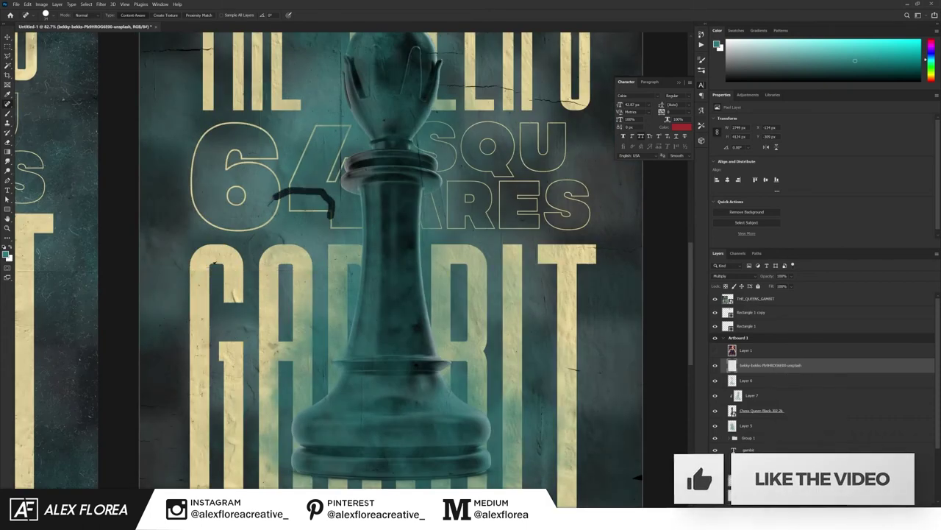
pyautogui.moveTo(430, 179); pyautogui.dragTo(362, 273)
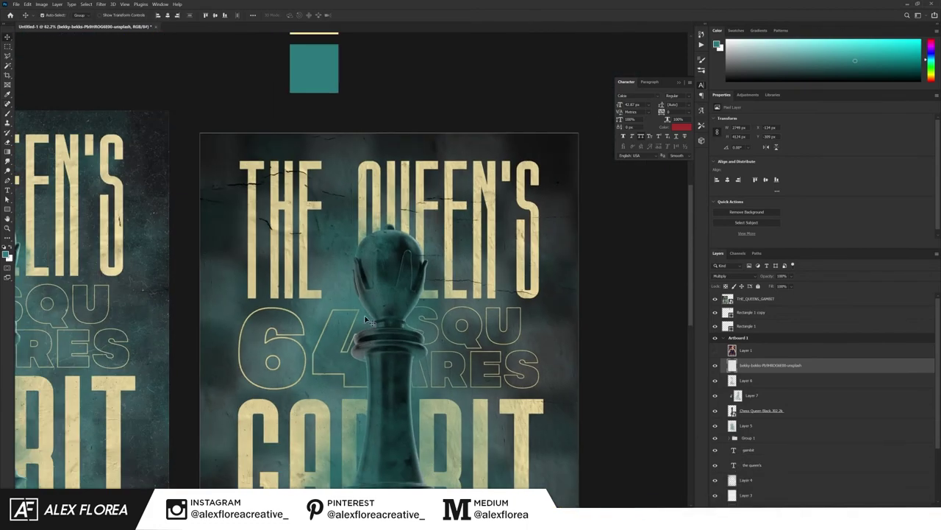
pyautogui.scroll(-5, 732, 413)
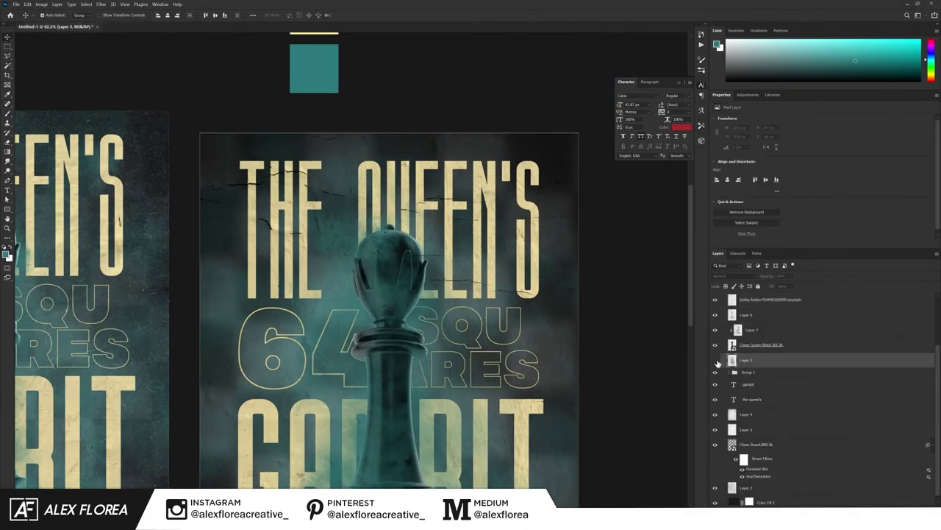
pyautogui.scroll(1, 485, 316)
pyautogui.scroll(3, 485, 316)
pyautogui.press('j')
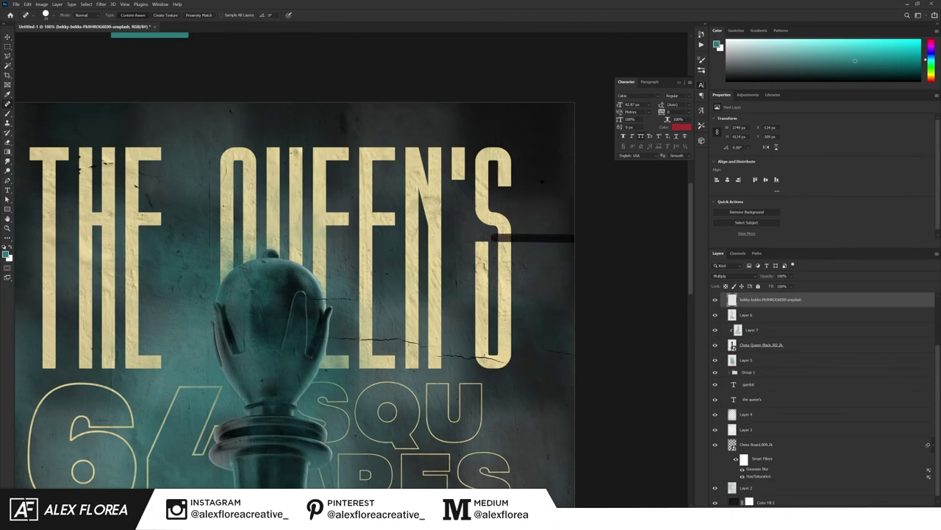
pyautogui.scroll(-10, 464, 354)
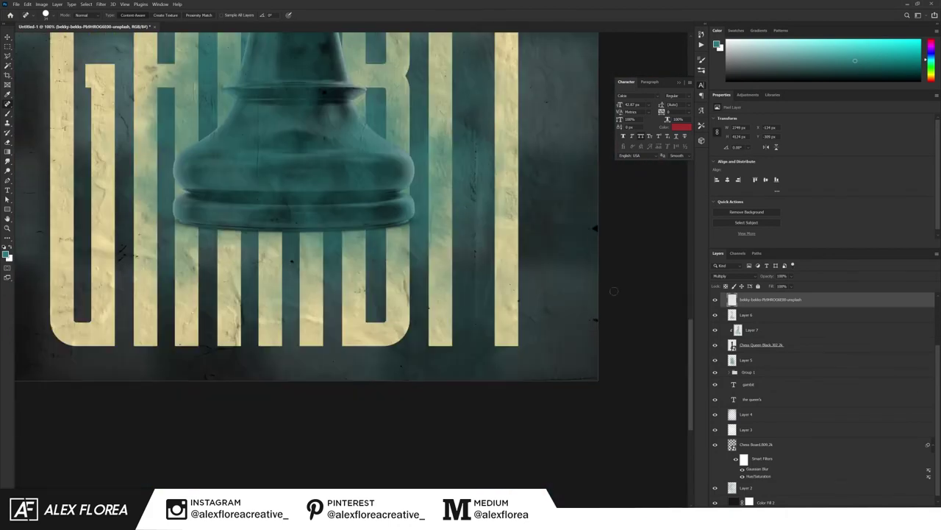
pyautogui.moveTo(282, 285); pyautogui.dragTo(260, 292)
pyautogui.scroll(-5, 261, 293)
pyautogui.moveTo(332, 315); pyautogui.dragTo(341, 360)
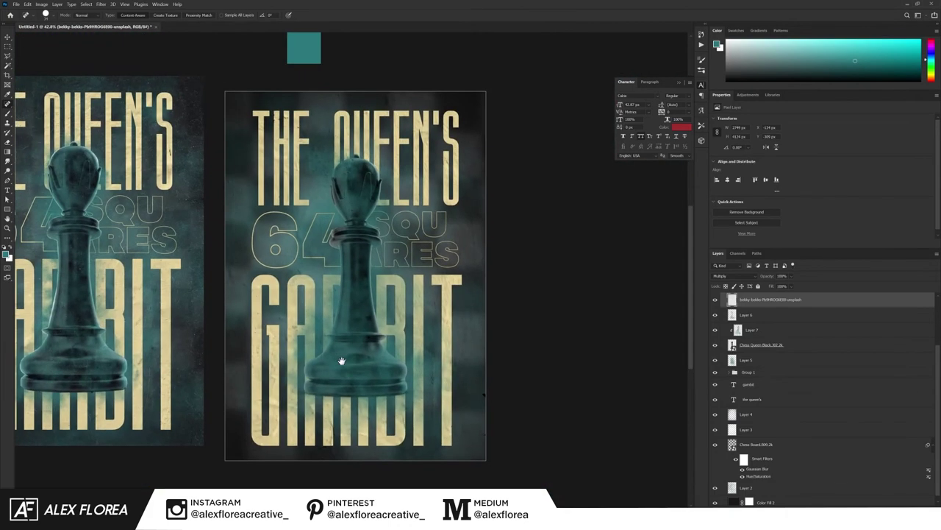
pyautogui.scroll(3, 483, 395)
pyautogui.scroll(-2, 503, 403)
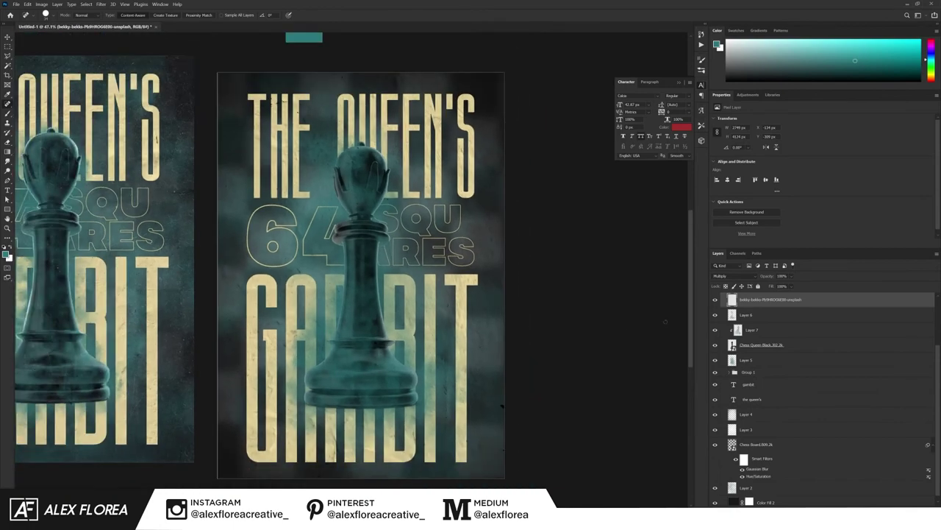
pyautogui.scroll(2, 665, 321)
pyautogui.scroll(2, 829, 325)
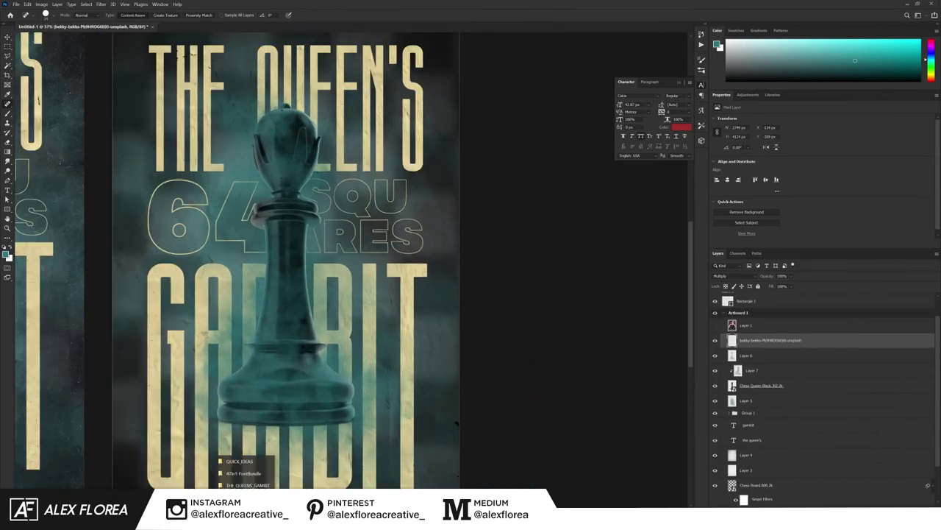
# Step: Place the dust texture onto the poster, scaled to cover it entirely
pyautogui.click(247, 470)
pyautogui.click(279, 482)
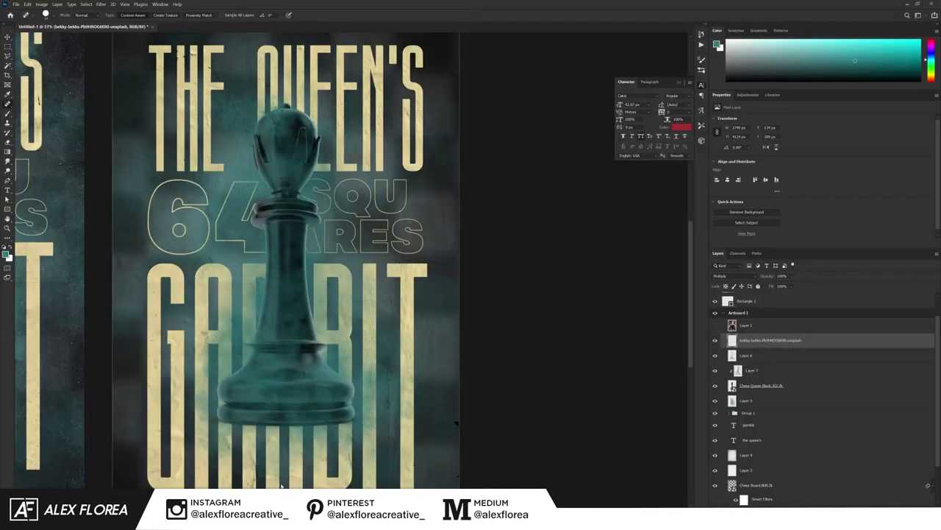
pyautogui.moveTo(368, 370); pyautogui.dragTo(388, 370)
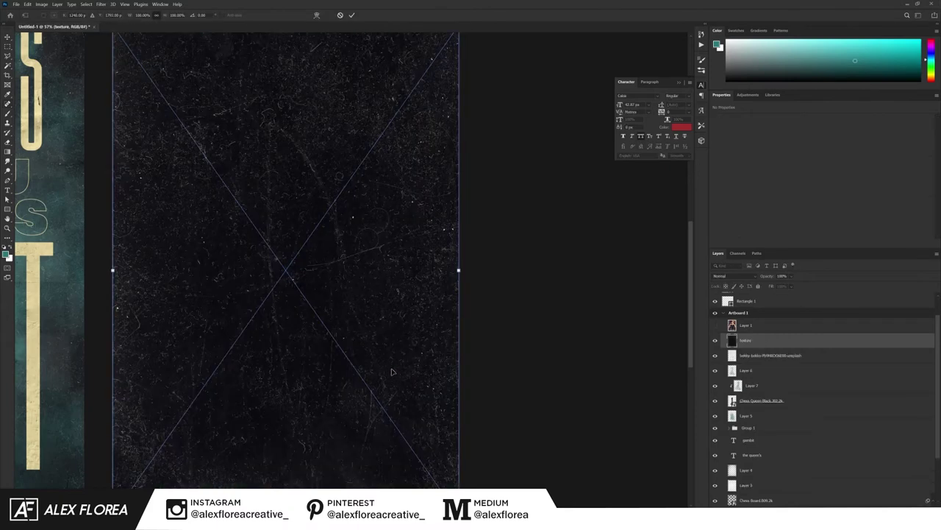
pyautogui.moveTo(441, 112); pyautogui.dragTo(451, 96)
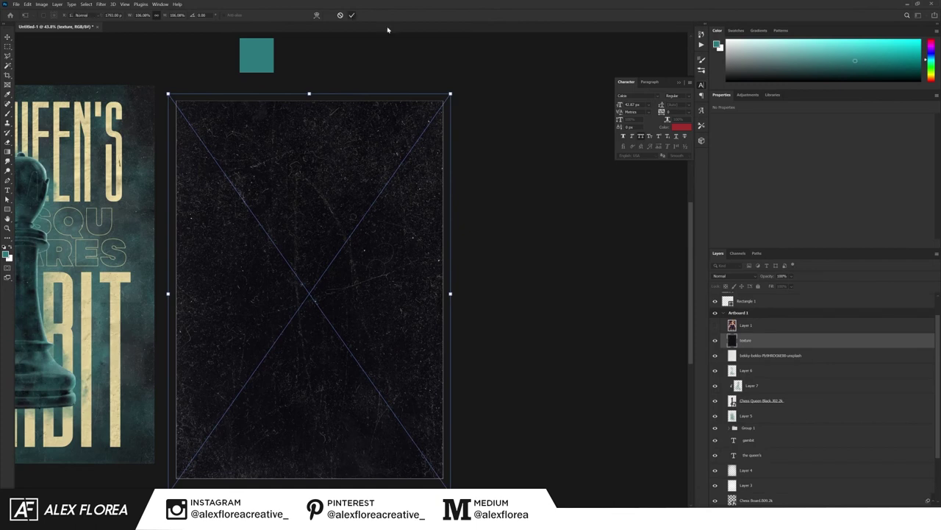
pyautogui.press('Return')
# Step: Blend the dust texture in Screen mode with Fill at 50%
pyautogui.click(725, 276)
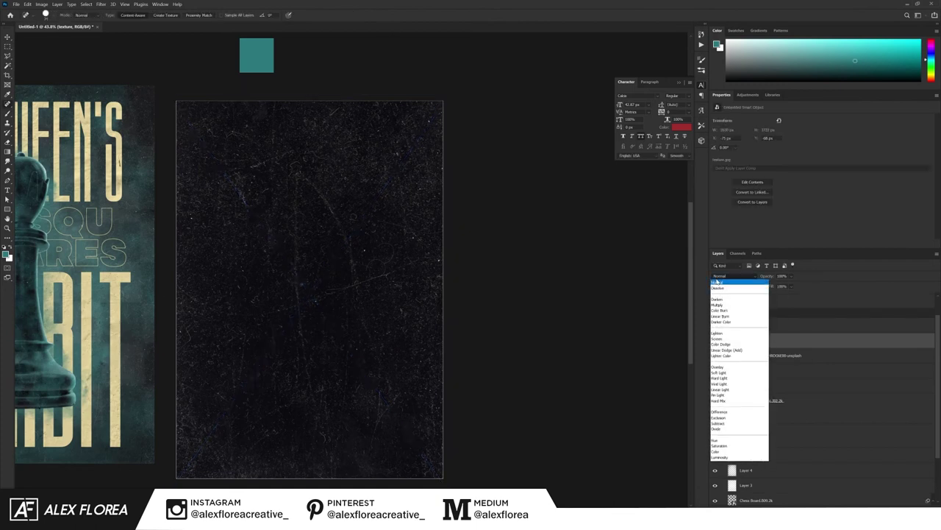
pyautogui.click(719, 338)
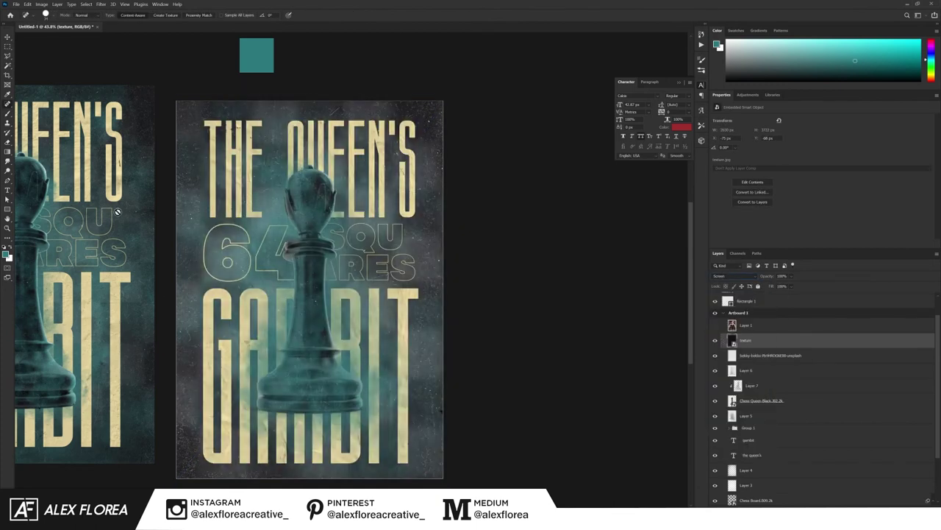
pyautogui.press('v')
pyautogui.scroll(5, 343, 241)
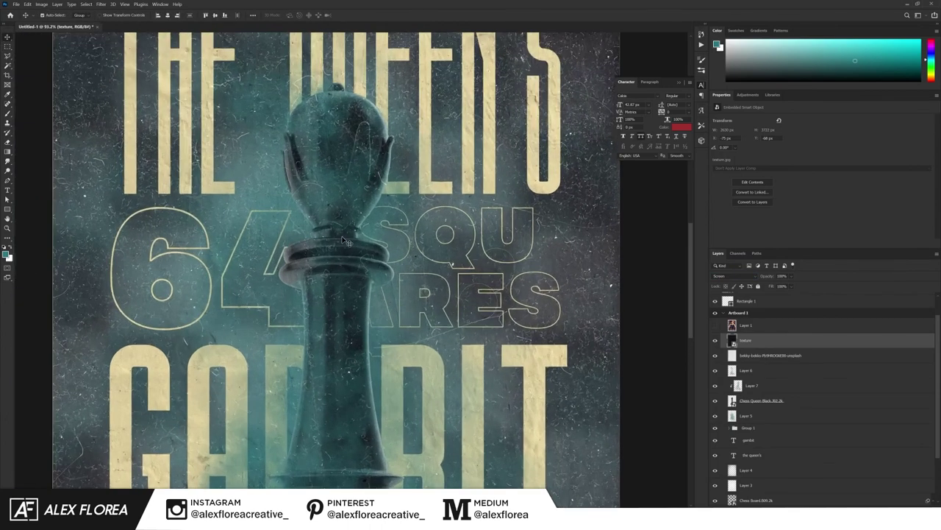
pyautogui.scroll(-3, 343, 242)
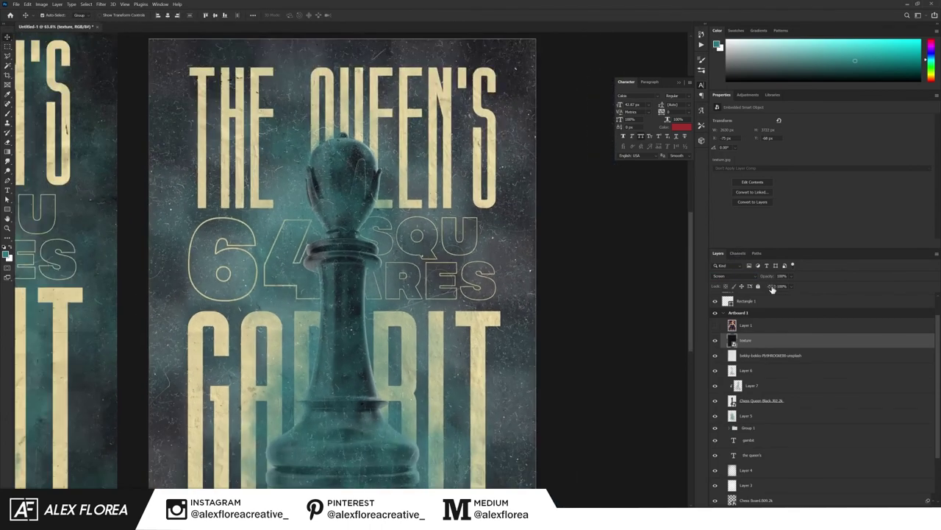
pyautogui.moveTo(772, 289); pyautogui.dragTo(754, 290)
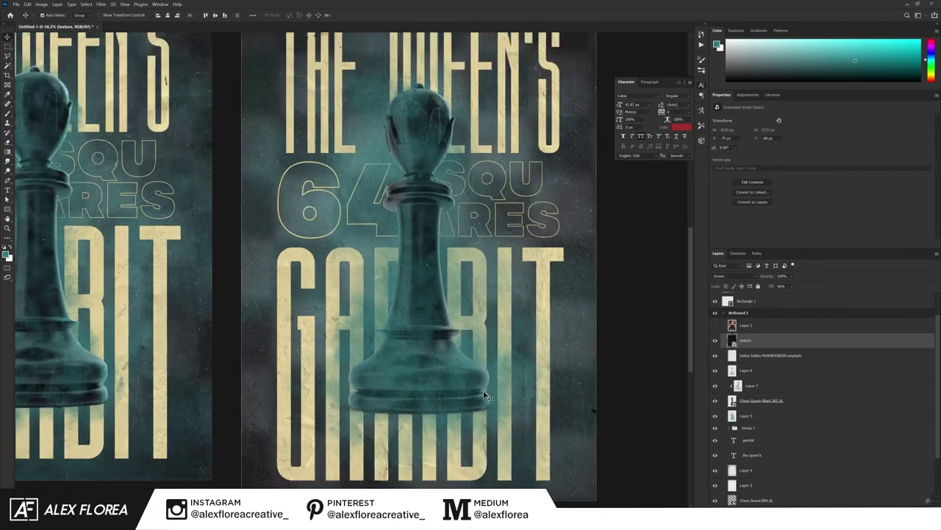
pyautogui.scroll(-3, 764, 468)
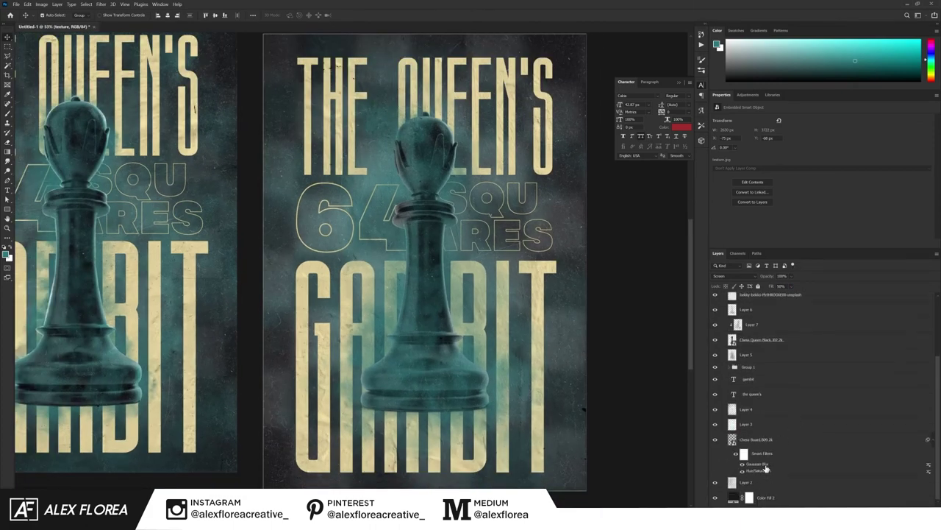
# Step: Adjust the Chess Board Gaussian Blur radius, then paint teal smoke on a new layer above Layer 2
pyautogui.doubleClick(765, 466)
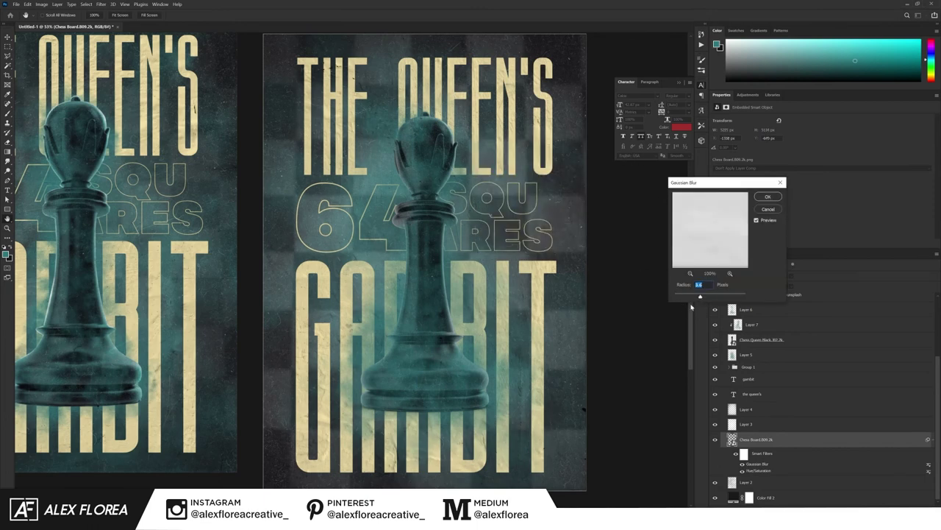
pyautogui.press('Return')
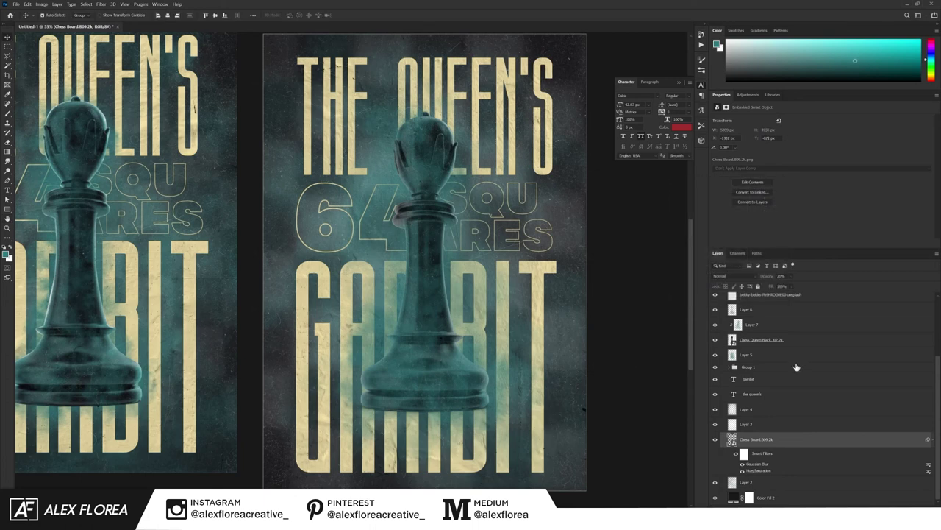
pyautogui.click(786, 484)
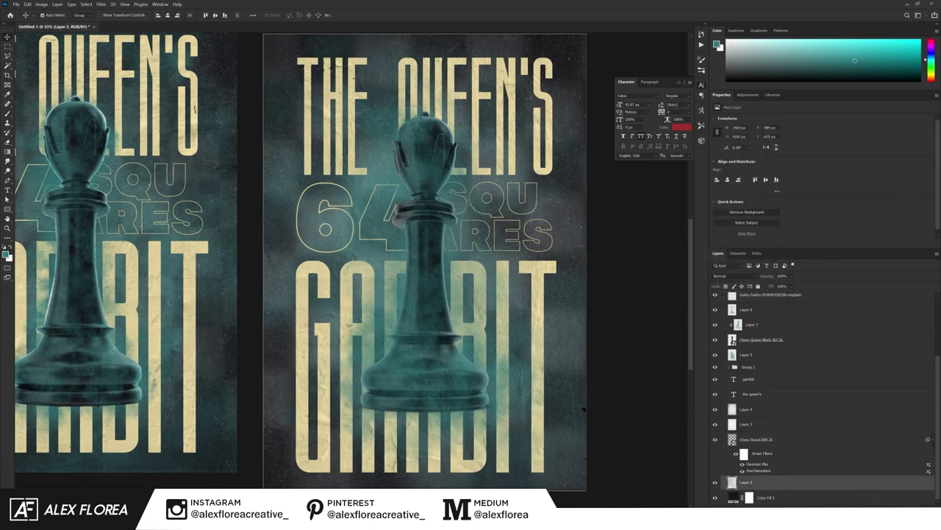
pyautogui.hotkey('ctrl', 'shift', 'alt', 'n')
pyautogui.press('b')
pyautogui.click(515, 272)
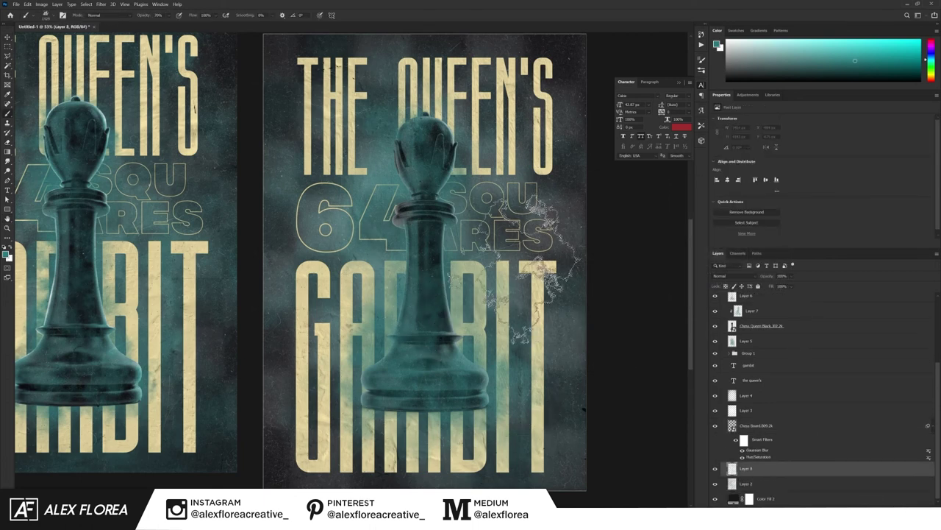
pyautogui.moveTo(518, 272)
pyautogui.mouseDown()
pyautogui.moveTo(464, 74)
pyautogui.moveTo(331, 220)
pyautogui.moveTo(581, 250)
pyautogui.moveTo(408, 423)
pyautogui.moveTo(316, 84)
pyautogui.moveTo(651, 252)
pyautogui.moveTo(599, 420)
pyautogui.moveTo(272, 431)
pyautogui.moveTo(573, 442)
pyautogui.moveTo(368, 66)
pyautogui.moveTo(607, 235)
pyautogui.moveTo(618, 397)
pyautogui.moveTo(272, 427)
pyautogui.moveTo(625, 442)
pyautogui.mouseUp()
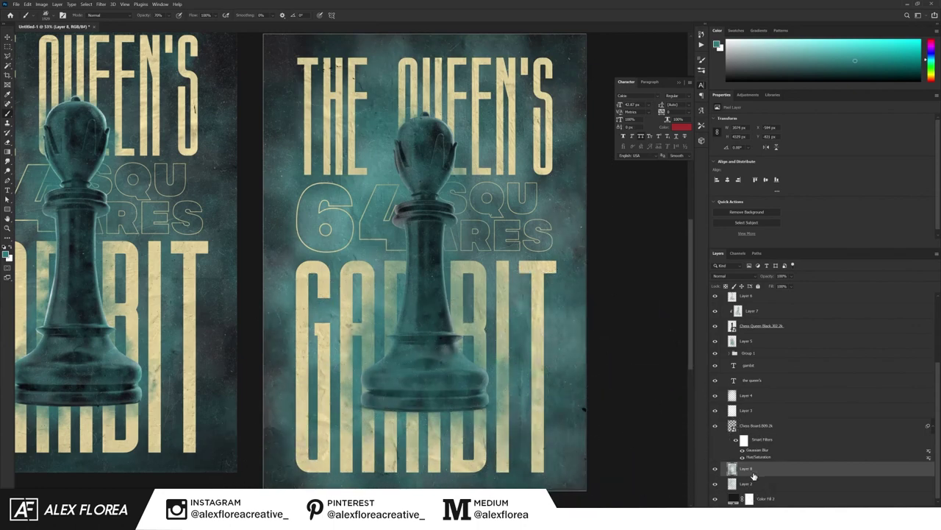
pyautogui.press('v')
pyautogui.hotkey('ctrl', '0')
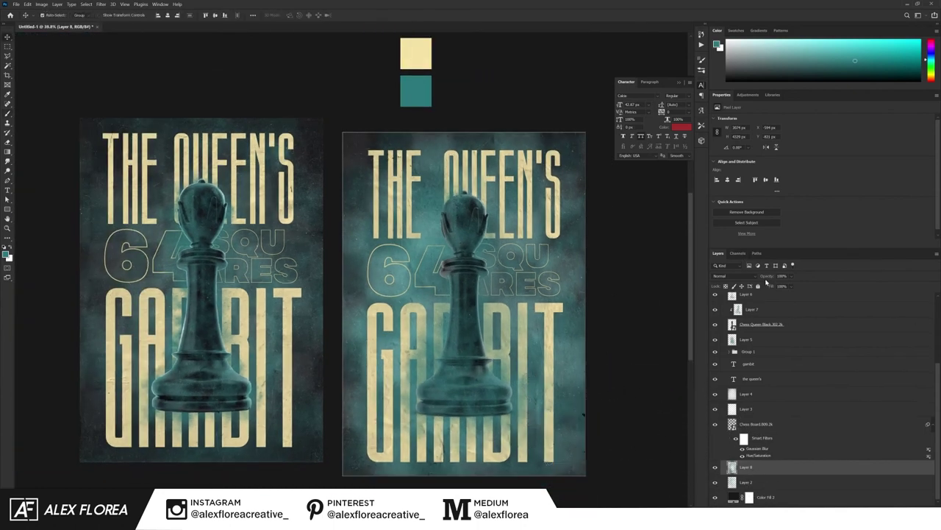
# Step: Lower the teal smoke layer (Layer 8) to 40% opacity
pyautogui.moveTo(767, 282); pyautogui.dragTo(770, 280)
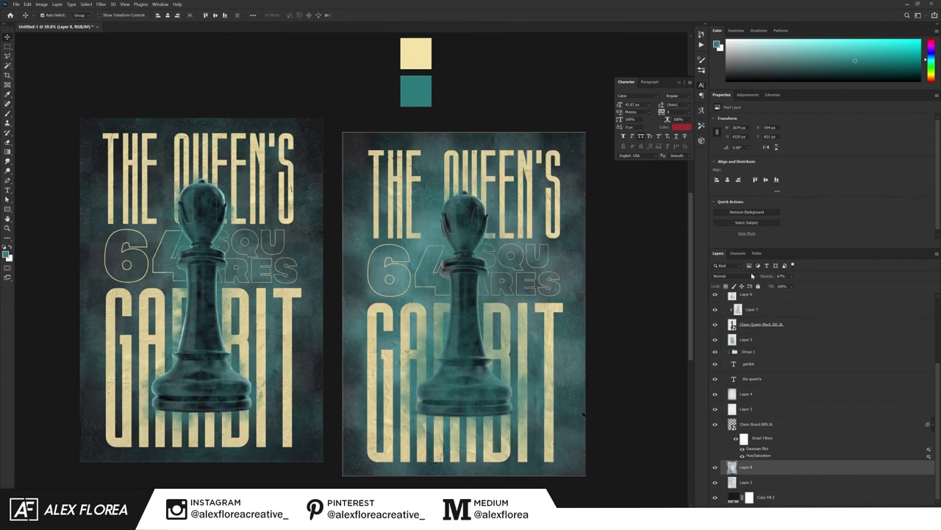
pyautogui.press('4')
pyautogui.scroll(2, 491, 376)
pyautogui.moveTo(510, 422); pyautogui.dragTo(499, 403)
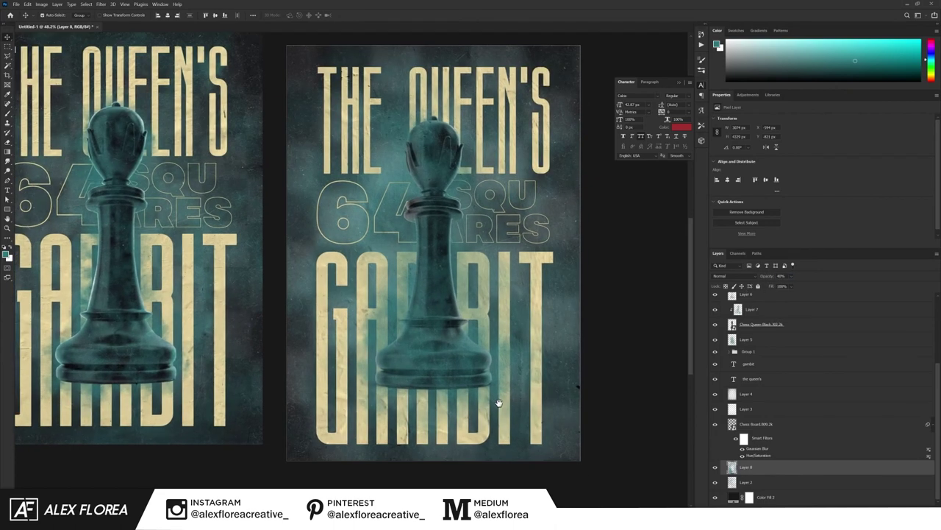
pyautogui.scroll(2, 409, 313)
pyautogui.scroll(1, 544, 420)
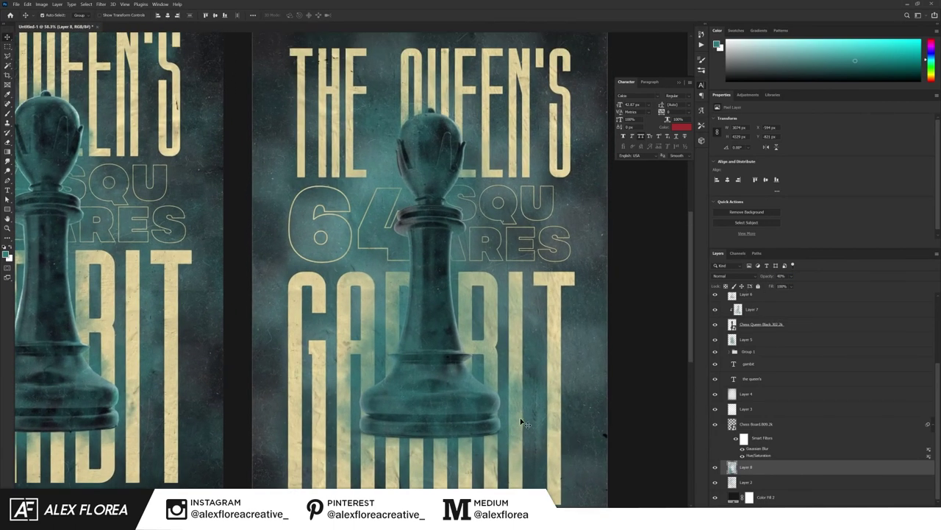
pyautogui.scroll(-1, 515, 419)
# Step: Above Layer 4, add a new layer with faint speckled dust over the 64 and GA lettering
pyautogui.click(506, 368)
pyautogui.scroll(-1, 558, 404)
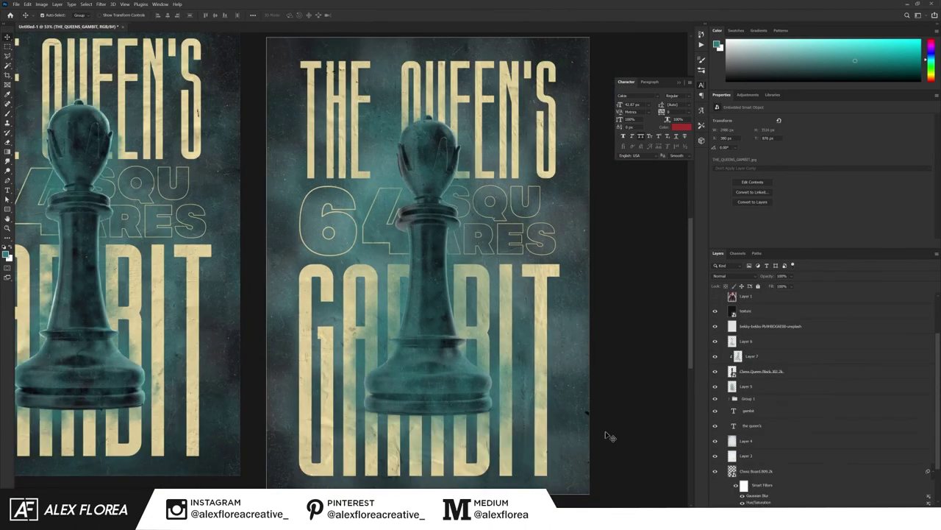
pyautogui.scroll(-1, 769, 462)
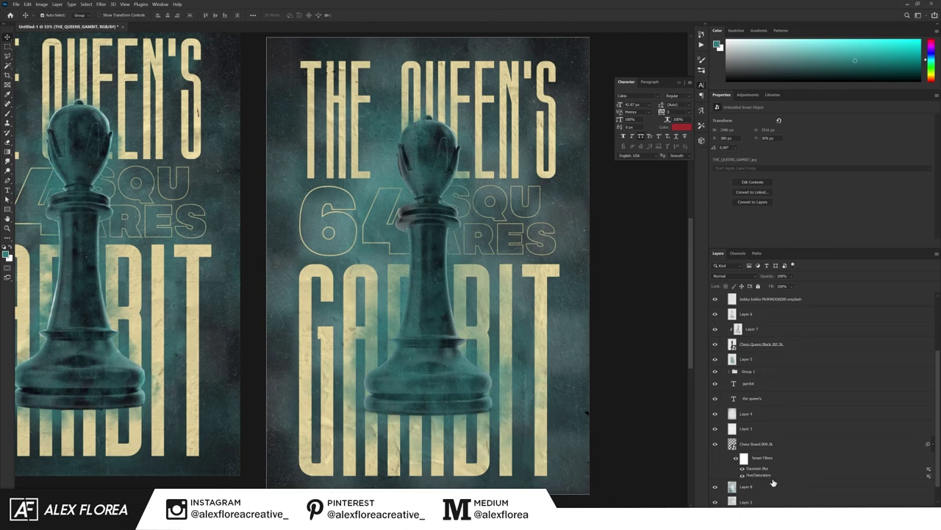
pyautogui.click(747, 414)
pyautogui.press('b')
pyautogui.hotkey('ctrl', 'shift', 'alt', 'n')
pyautogui.moveTo(332, 242); pyautogui.dragTo(352, 294)
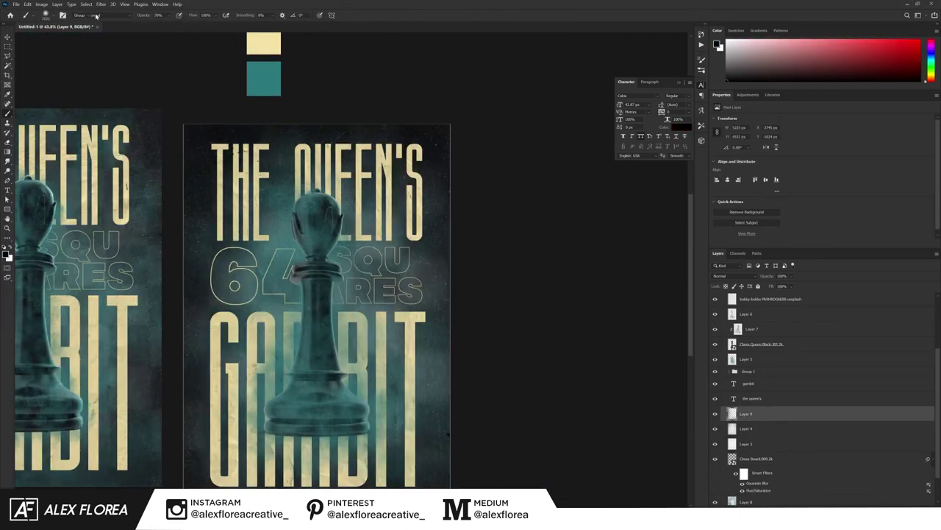
pyautogui.click(95, 17)
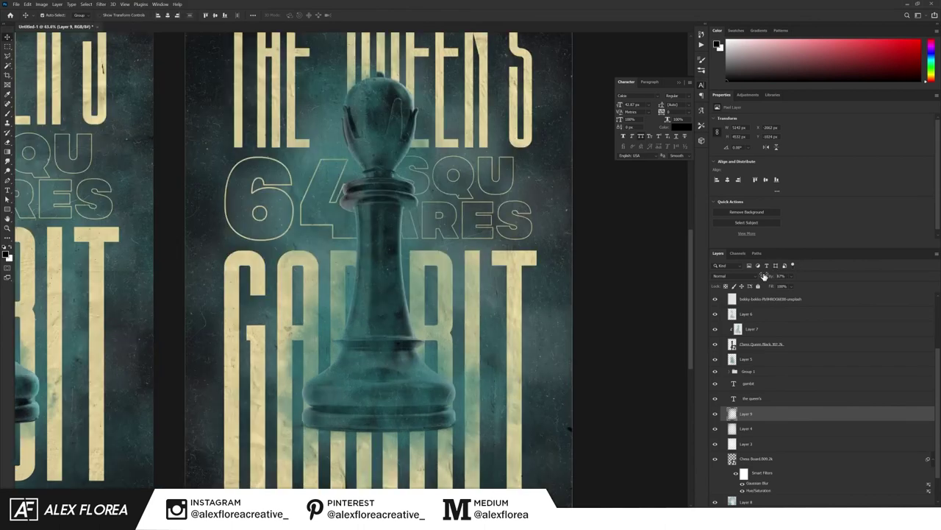
pyautogui.moveTo(763, 276); pyautogui.dragTo(574, 371)
pyautogui.scroll(-1, 577, 372)
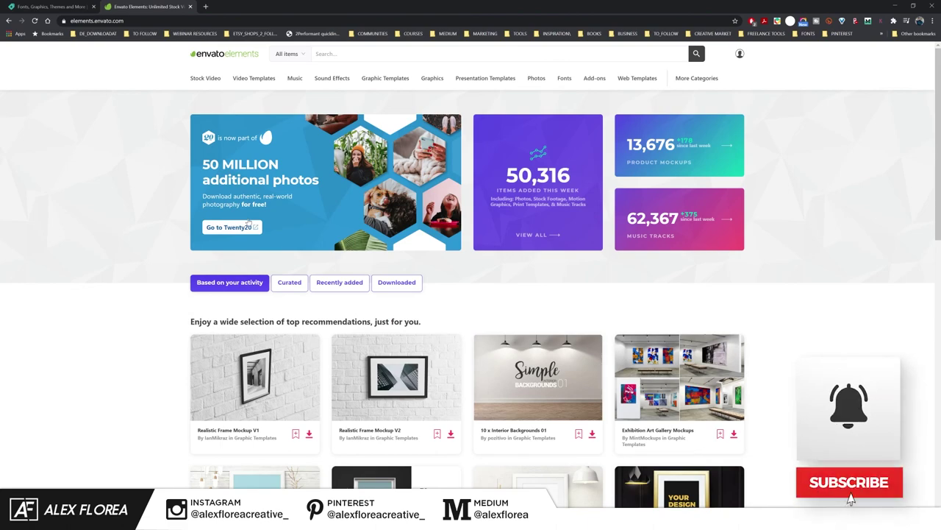
# Step: Browse the Envato Elements home page, return to its top, then switch to Creative Market
pyautogui.scroll(-10, 243, 236)
pyautogui.scroll(-5, 232, 271)
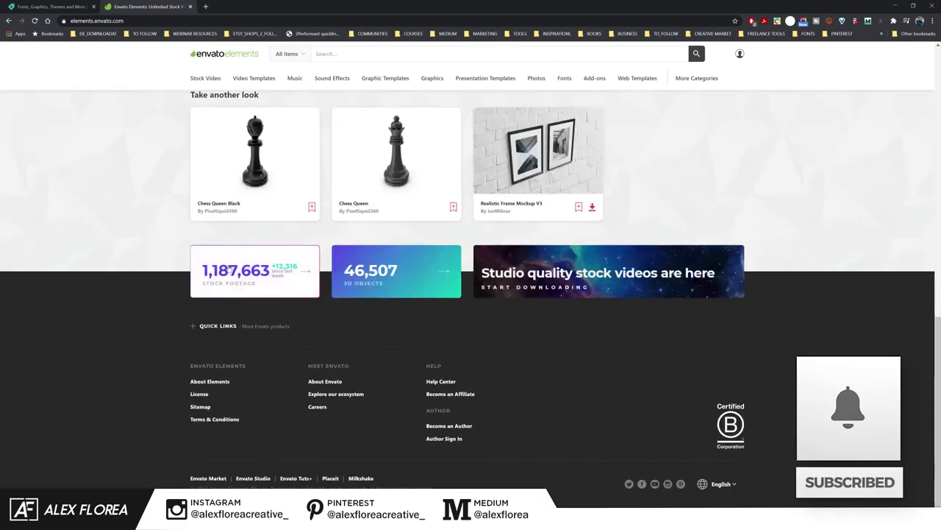
pyautogui.click(220, 54)
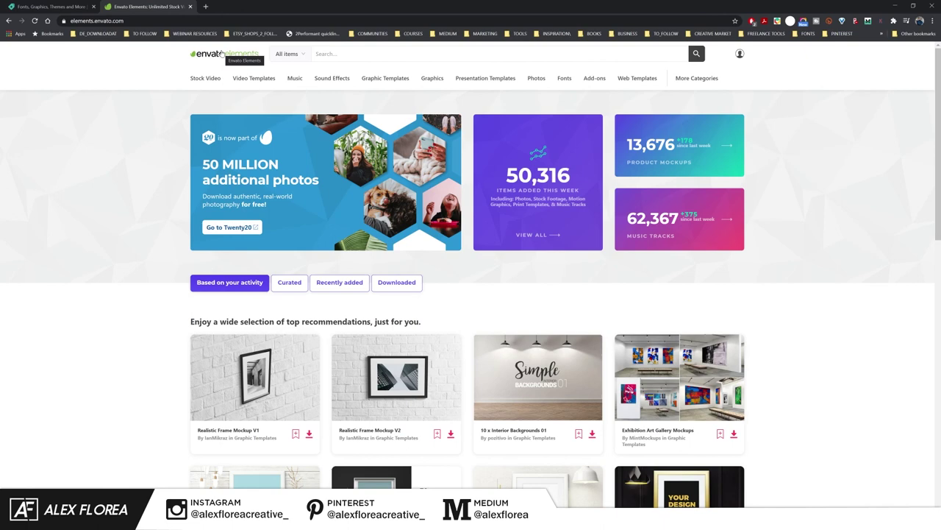
pyautogui.hotkey('ctrl', 'shift', 'Tab')
pyautogui.scroll(3, 155, 434)
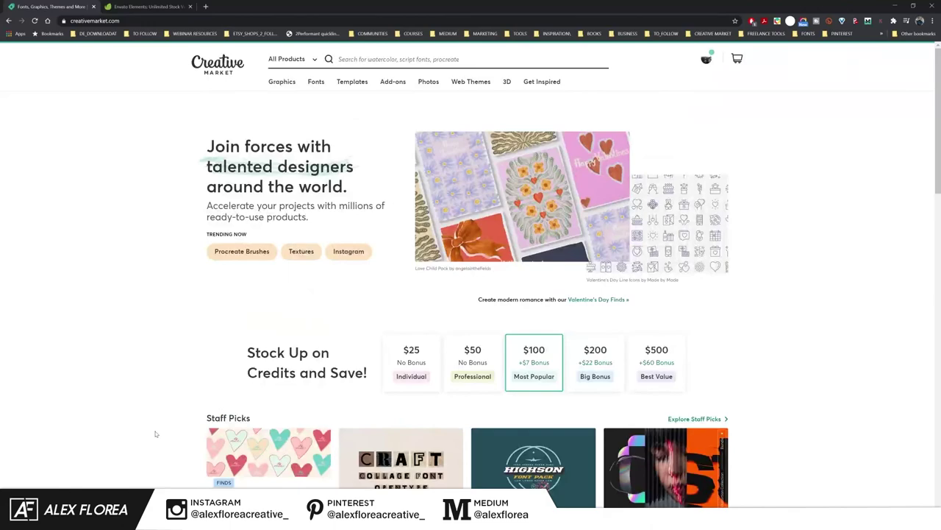
pyautogui.scroll(-15, 155, 433)
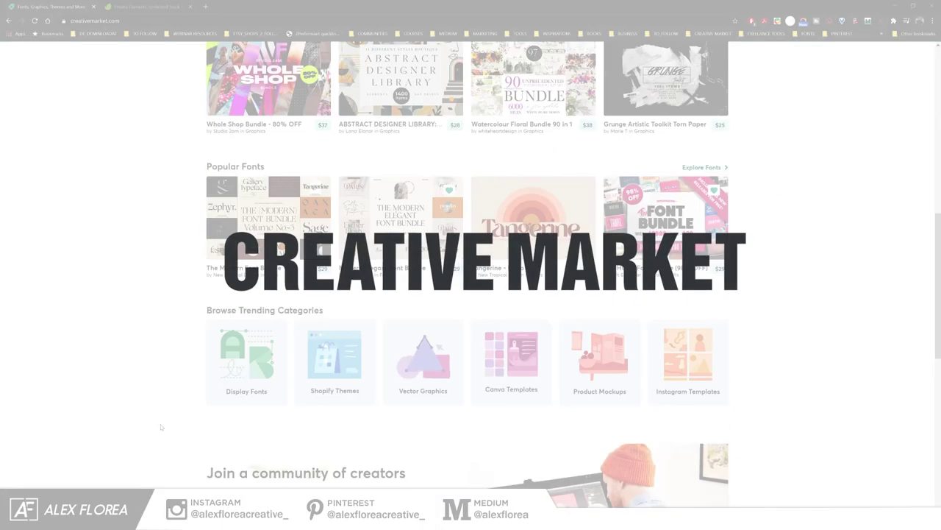
pyautogui.scroll(-15, 147, 419)
pyautogui.scroll(3, 471, 272)
pyautogui.scroll(-3, 470, 272)
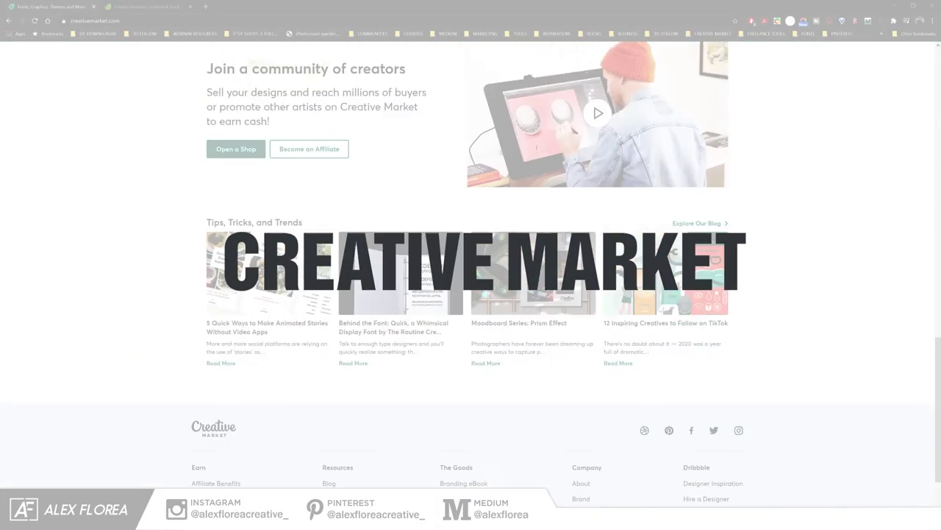